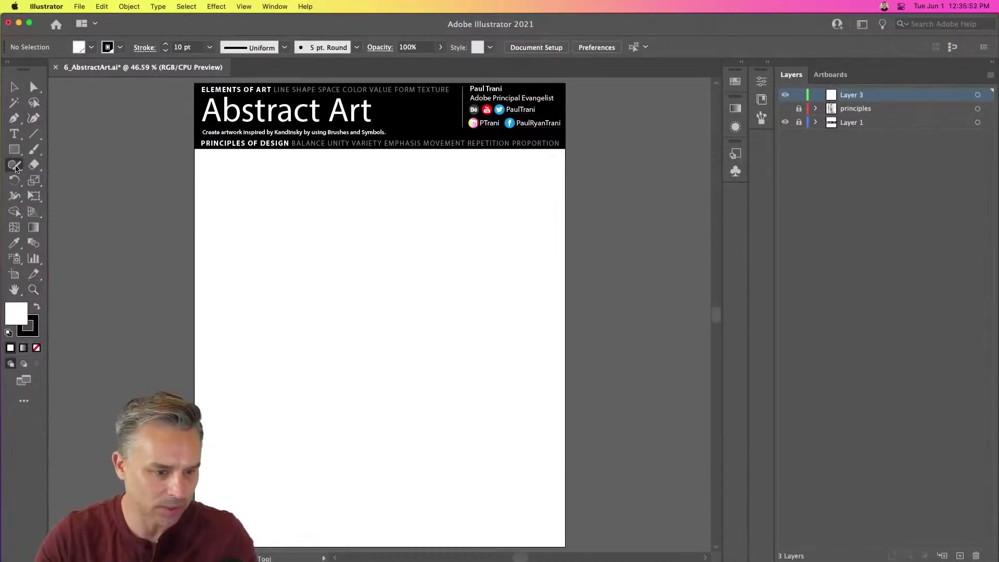
Step: Choose the Pencil tool for freehand drawing
{"action": "left_click", "coordinate": [15, 165]}
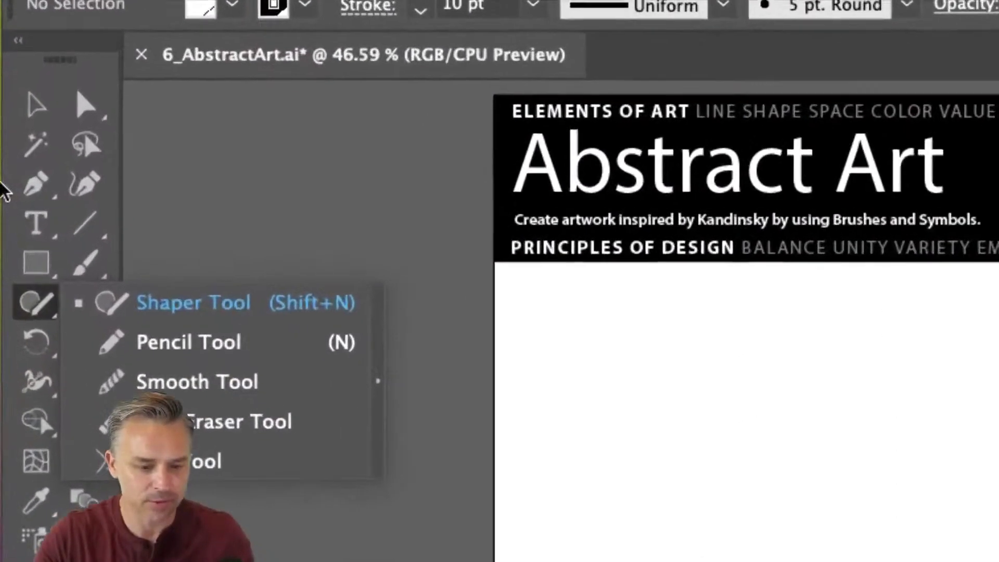
{"action": "left_click", "coordinate": [179, 345]}
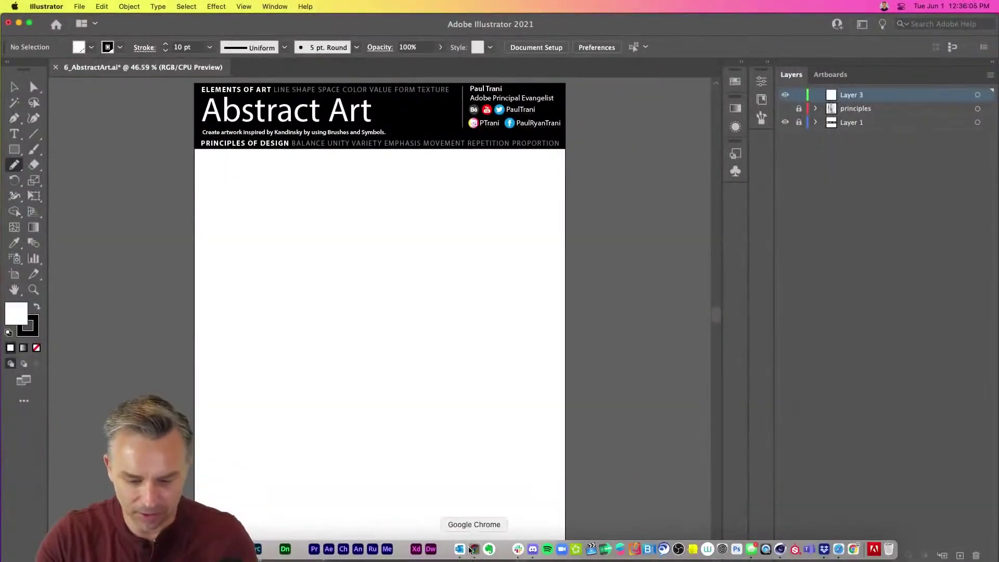
Step: Switch to Chrome and examine the Wassily Kandinsky image results, enlarging the circle composition, as inspiration for the abstract artwork
{"action": "left_click", "coordinate": [471, 551]}
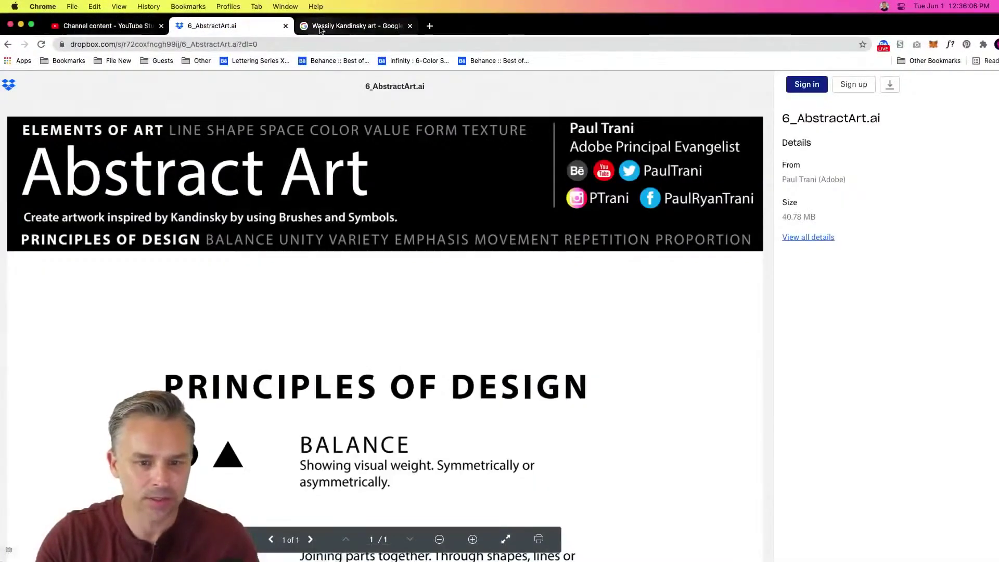
{"action": "left_click", "coordinate": [319, 27]}
{"action": "scroll", "coordinate": [75, 339], "scroll_direction": "down", "scroll_amount": 2}
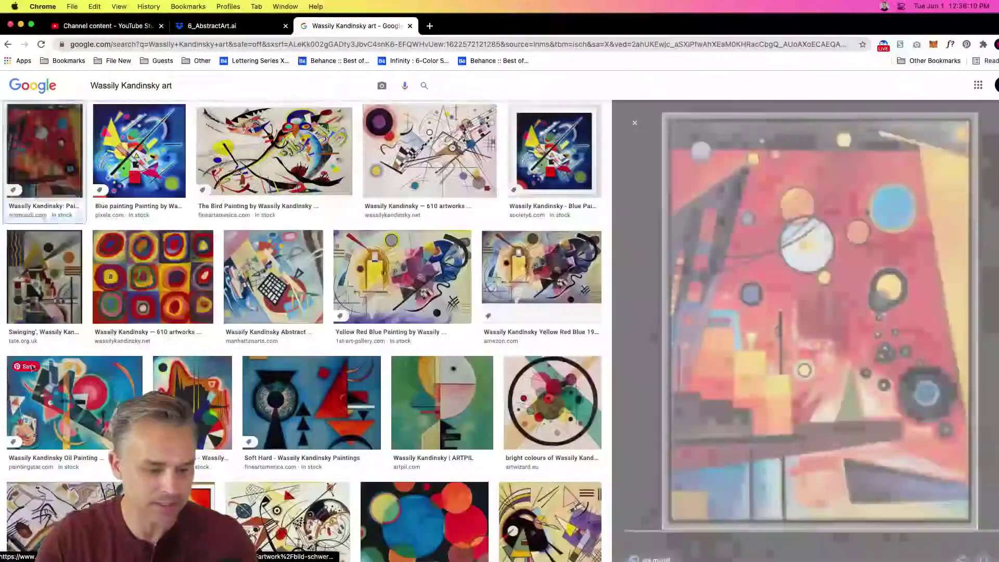
{"action": "left_click", "coordinate": [75, 340]}
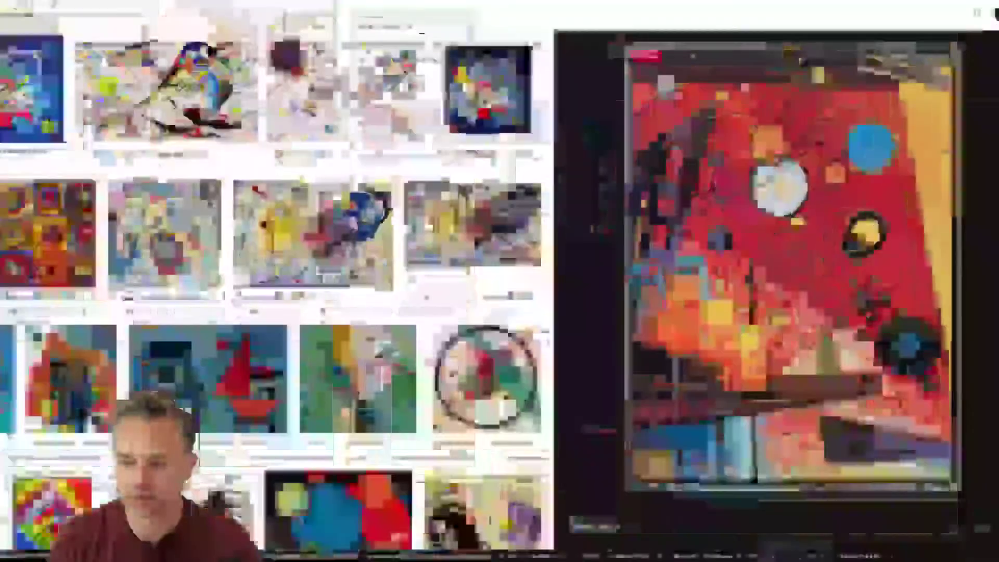
{"action": "scroll", "coordinate": [560, 369], "scroll_direction": "down", "scroll_amount": 3}
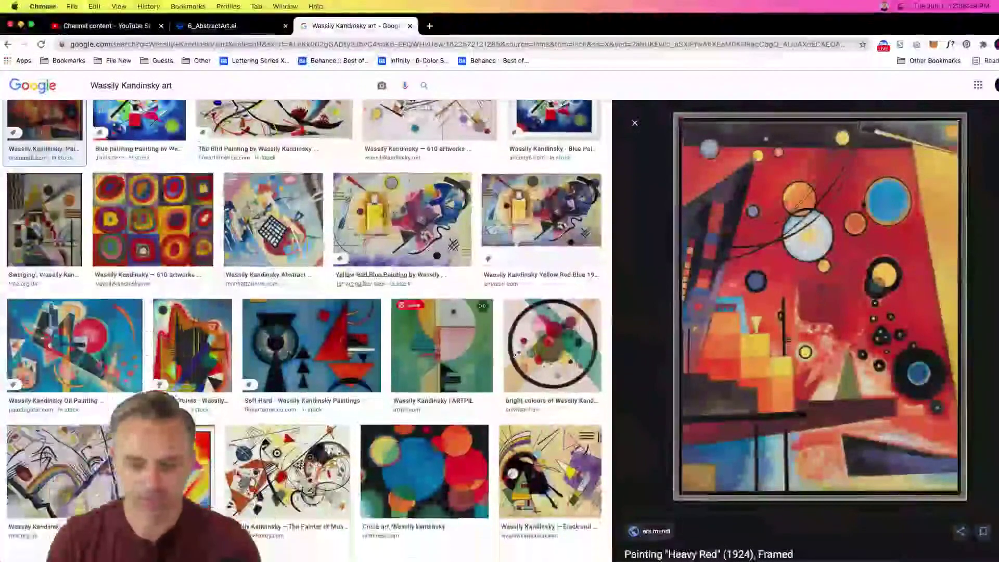
{"action": "left_click", "coordinate": [560, 370]}
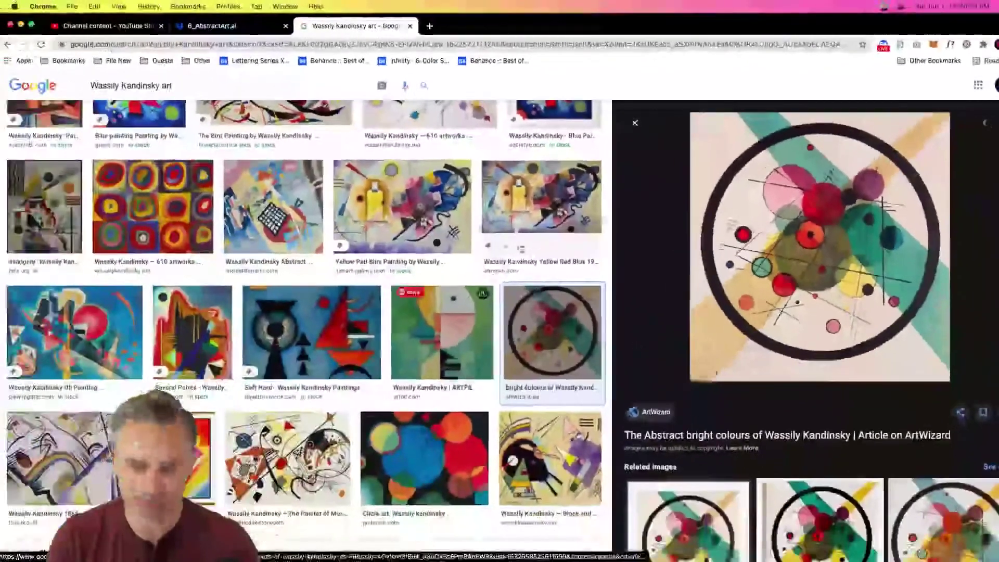
{"action": "left_click", "coordinate": [542, 198]}
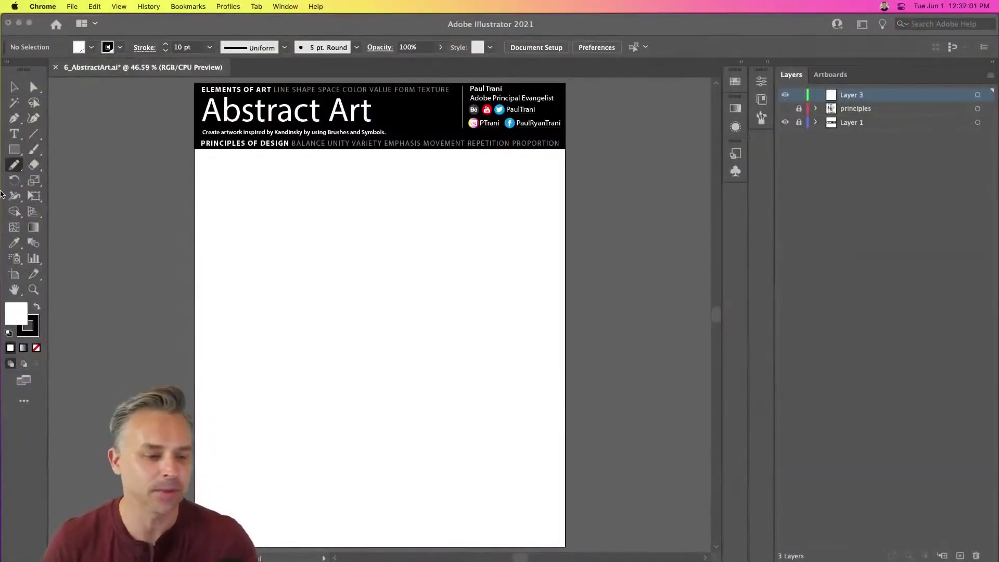
Step: Set the fill for new artwork to None
{"action": "left_click", "coordinate": [18, 312]}
{"action": "double_click", "coordinate": [18, 312]}
{"action": "left_click", "coordinate": [864, 191]}
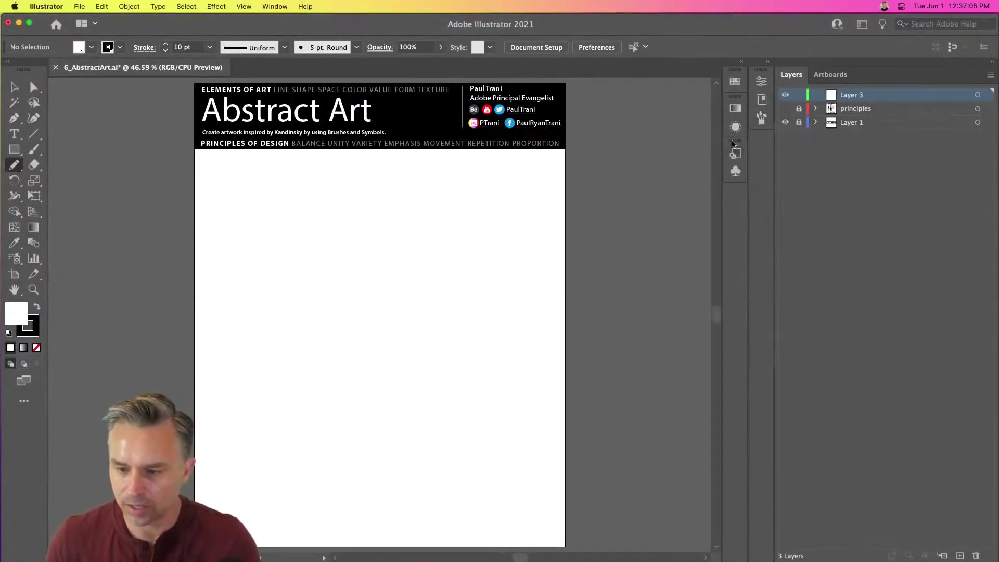
{"action": "left_click", "coordinate": [764, 61]}
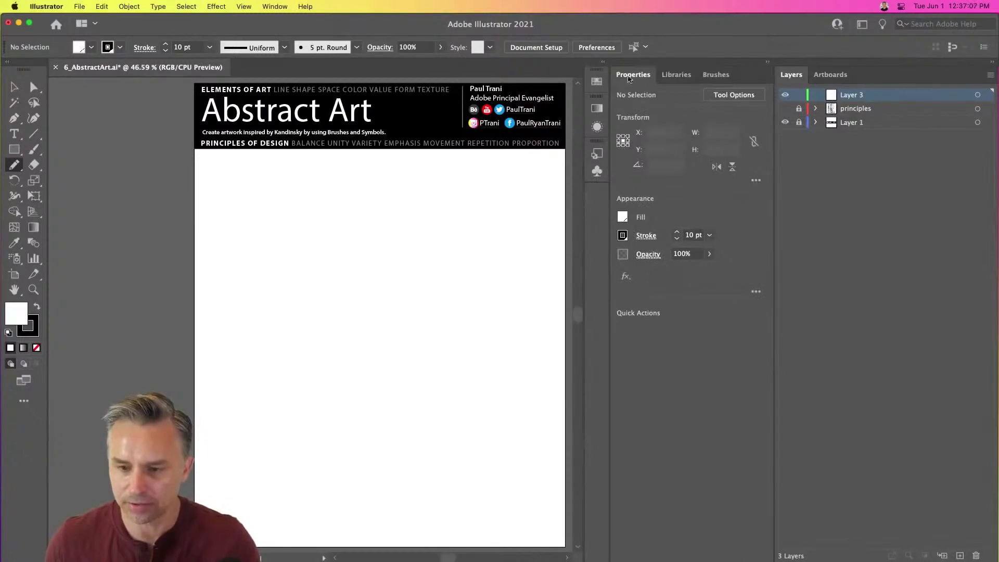
{"action": "left_click", "coordinate": [603, 63]}
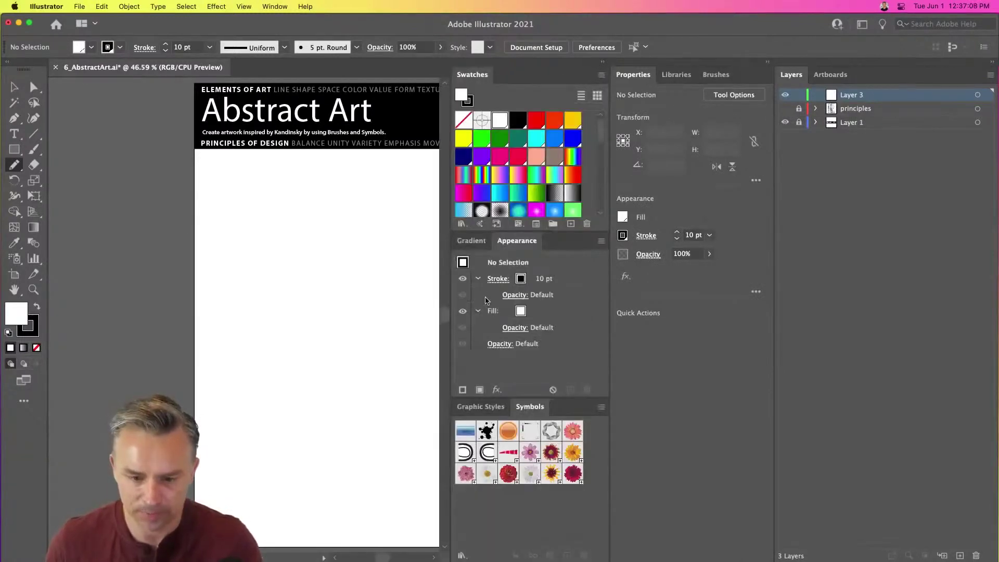
{"action": "left_click", "coordinate": [603, 63]}
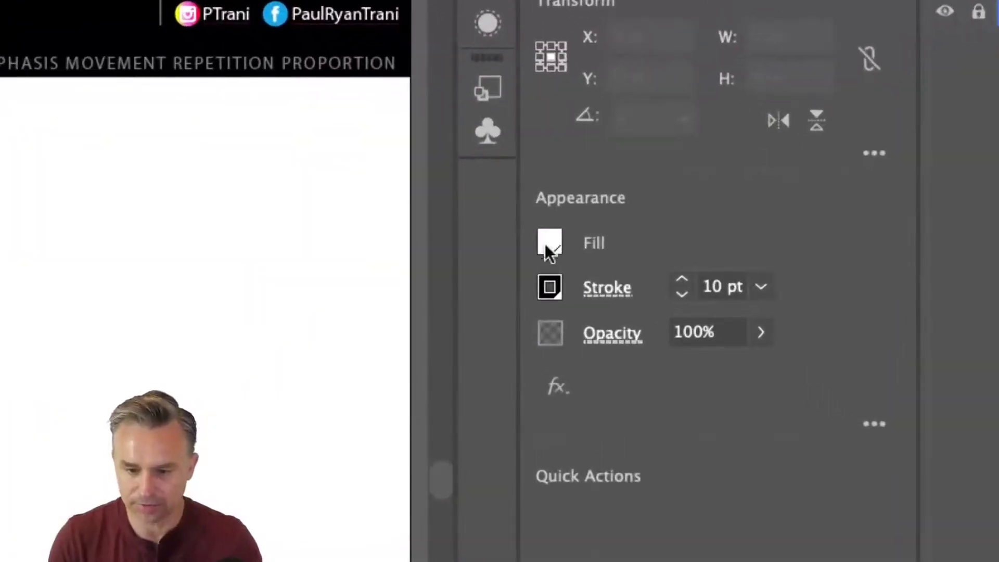
{"action": "left_click", "coordinate": [582, 234]}
{"action": "left_click", "coordinate": [207, 357]}
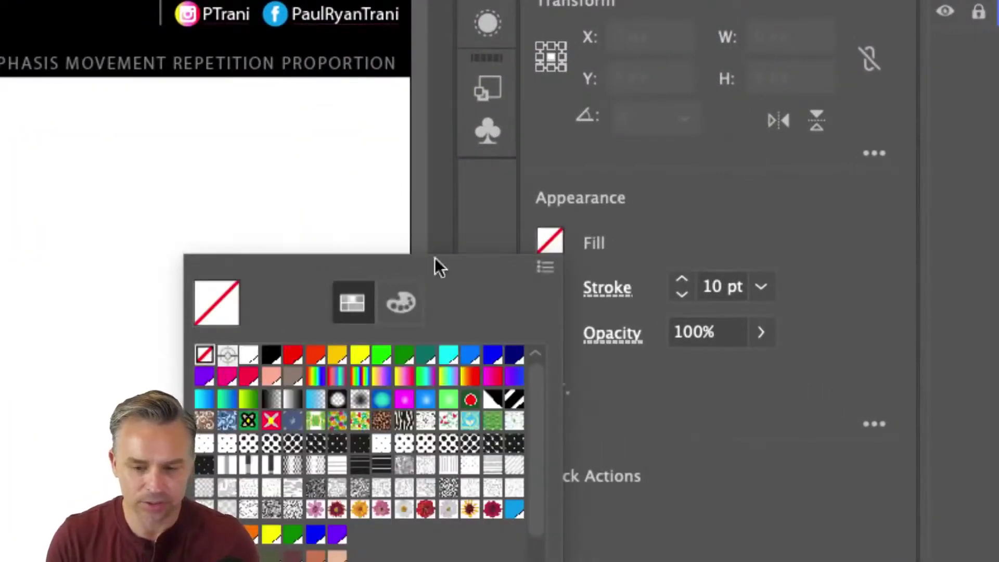
Step: Reduce the stroke weight to 4 pt
{"action": "left_click", "coordinate": [682, 292]}
{"action": "left_click", "coordinate": [682, 292]}
{"action": "left_click", "coordinate": [682, 292]}
{"action": "left_click", "coordinate": [681, 292]}
{"action": "left_click", "coordinate": [681, 293]}
{"action": "left_click", "coordinate": [681, 292]}
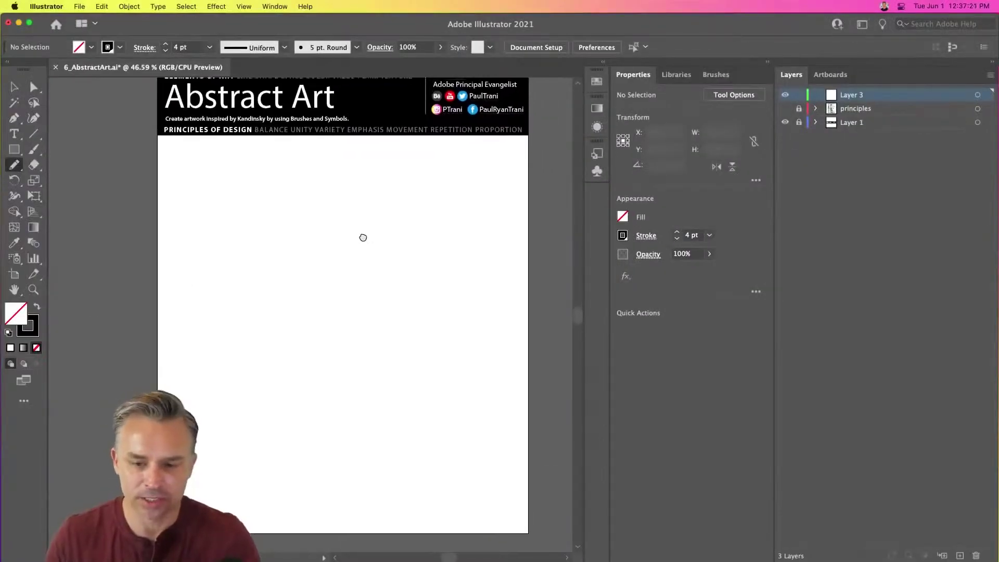
Step: Draw one continuous looping and zigzagging freehand scribble across the artboard and past its edges, about 1479 wide and 1409 high
{"action": "mouse_move", "coordinate": [216, 202]}
{"action": "left_mouse_down"}
{"action": "mouse_move", "coordinate": [185, 330]}
{"action": "mouse_move", "coordinate": [341, 357]}
{"action": "mouse_move", "coordinate": [171, 356]}
{"action": "mouse_move", "coordinate": [383, 431]}
{"action": "mouse_move", "coordinate": [444, 507]}
{"action": "mouse_move", "coordinate": [280, 428]}
{"action": "mouse_move", "coordinate": [558, 374]}
{"action": "mouse_move", "coordinate": [528, 466]}
{"action": "left_mouse_up"}
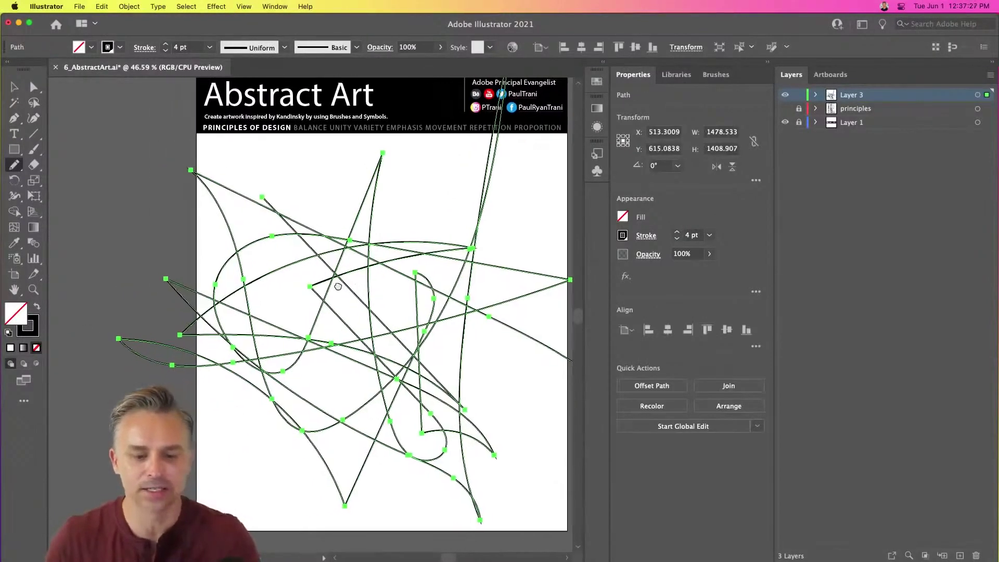
{"action": "left_click", "coordinate": [767, 62]}
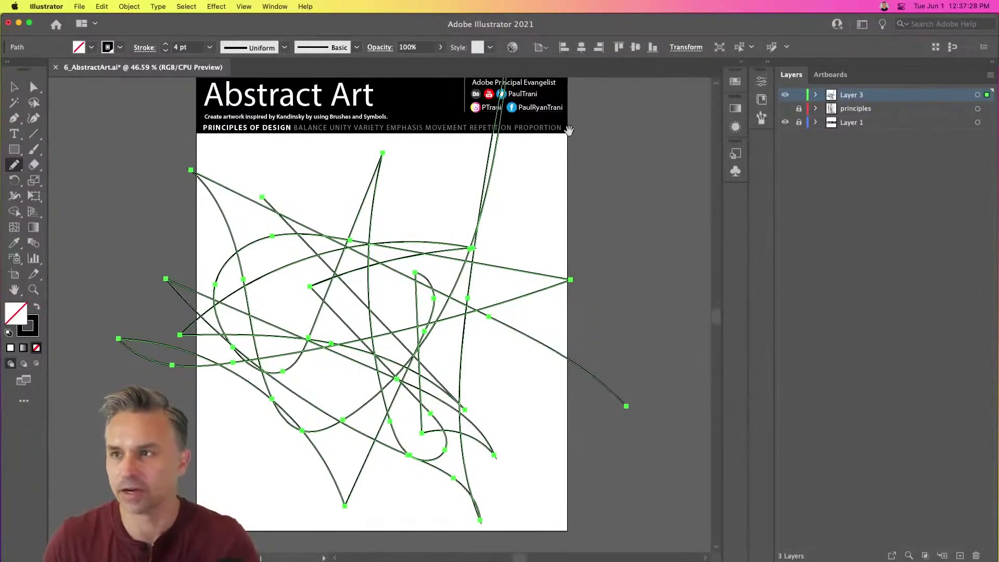
{"action": "scroll", "coordinate": [482, 183], "scroll_direction": "left", "scroll_amount": 2}
{"action": "scroll", "coordinate": [481, 183], "scroll_direction": "up", "scroll_amount": 1}
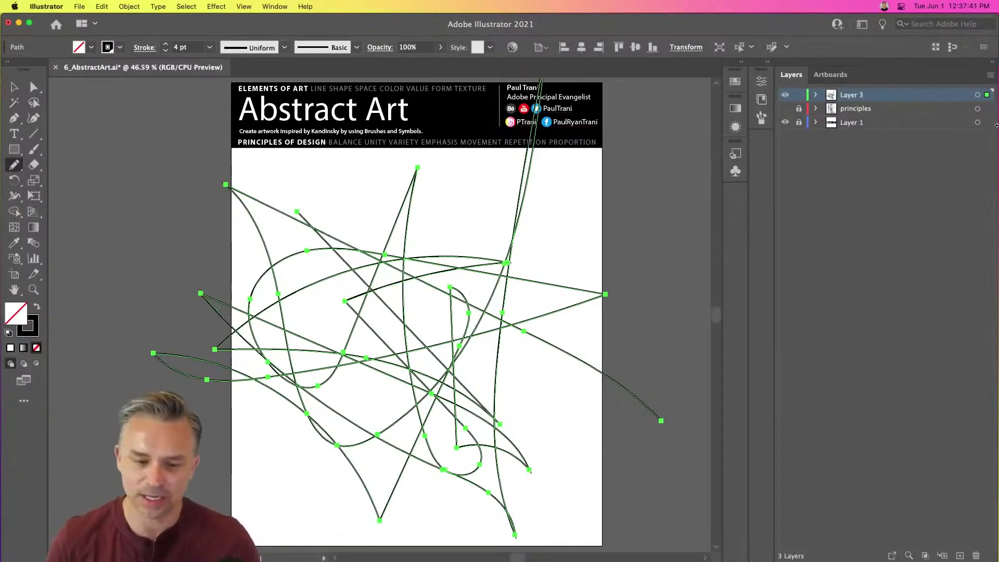
Step: Select the scribble path and apply the dense black scribble art brush listed just above the pattern brushes
{"action": "left_click", "coordinate": [14, 85]}
{"action": "left_click", "coordinate": [159, 220]}
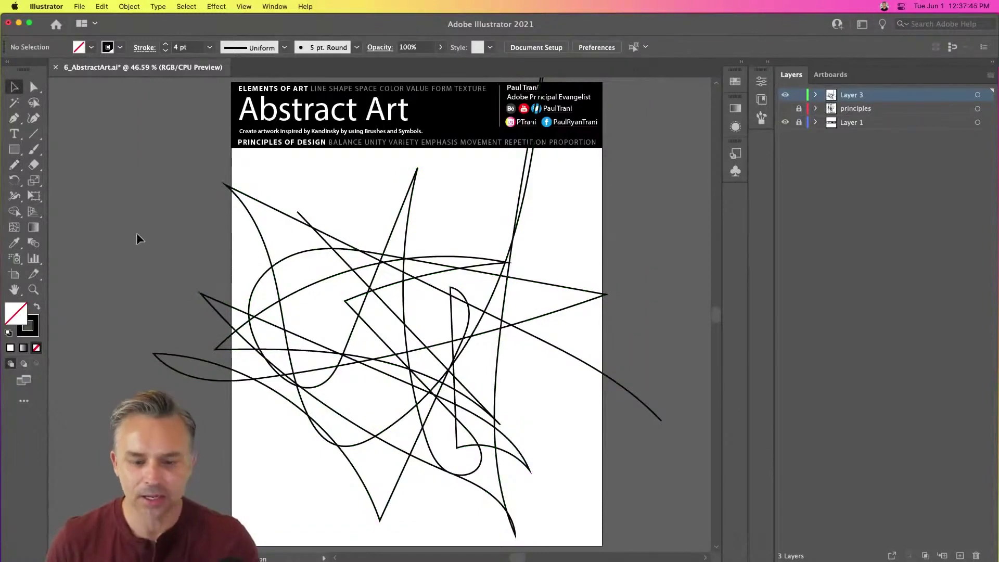
{"action": "mouse_move", "coordinate": [133, 245]}
{"action": "left_mouse_down"}
{"action": "mouse_move", "coordinate": [417, 394]}
{"action": "mouse_move", "coordinate": [614, 471]}
{"action": "left_mouse_up"}
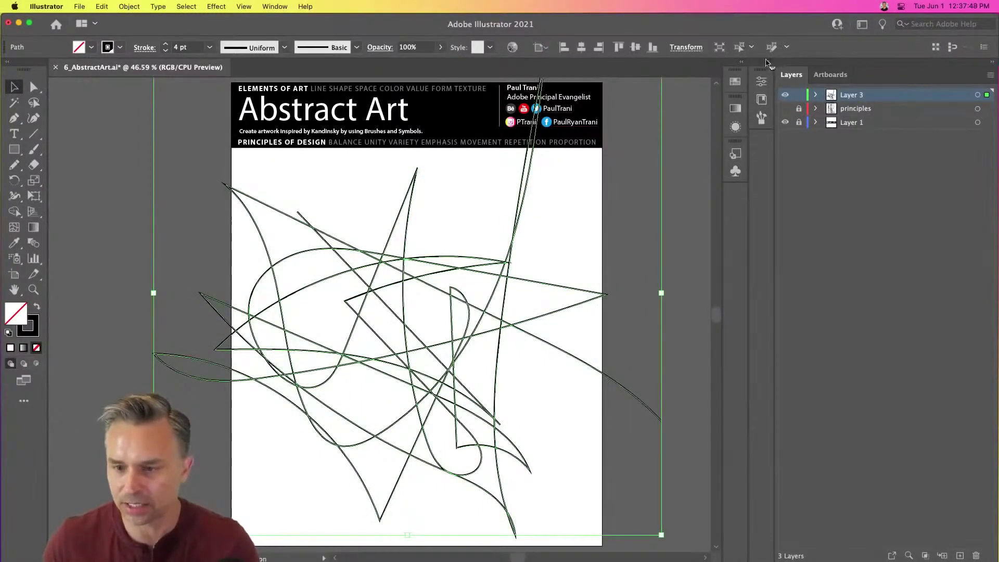
{"action": "left_click", "coordinate": [770, 63]}
{"action": "left_click", "coordinate": [715, 75]}
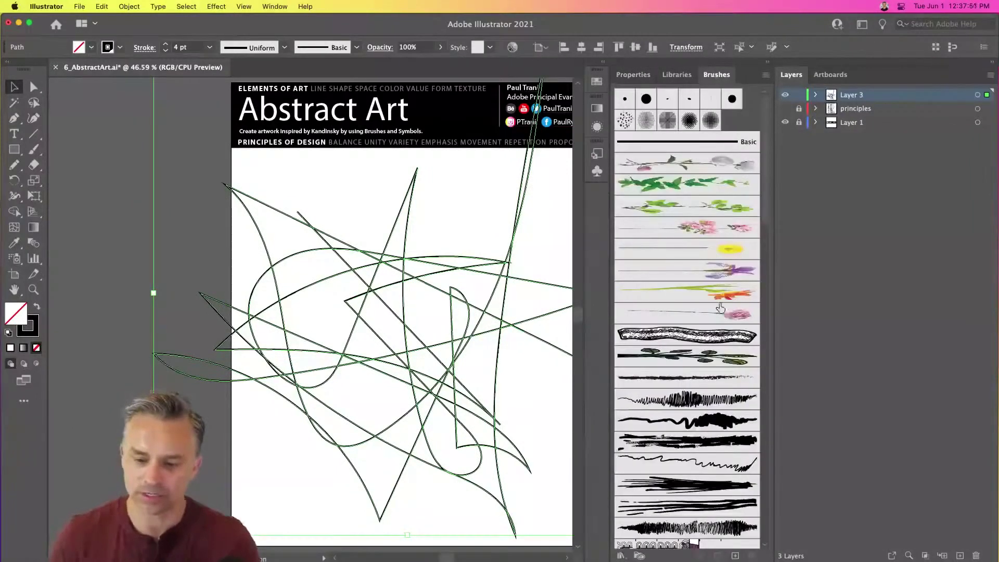
{"action": "scroll", "coordinate": [727, 210], "scroll_direction": "down", "scroll_amount": 10}
{"action": "scroll", "coordinate": [728, 210], "scroll_direction": "down", "scroll_amount": 3}
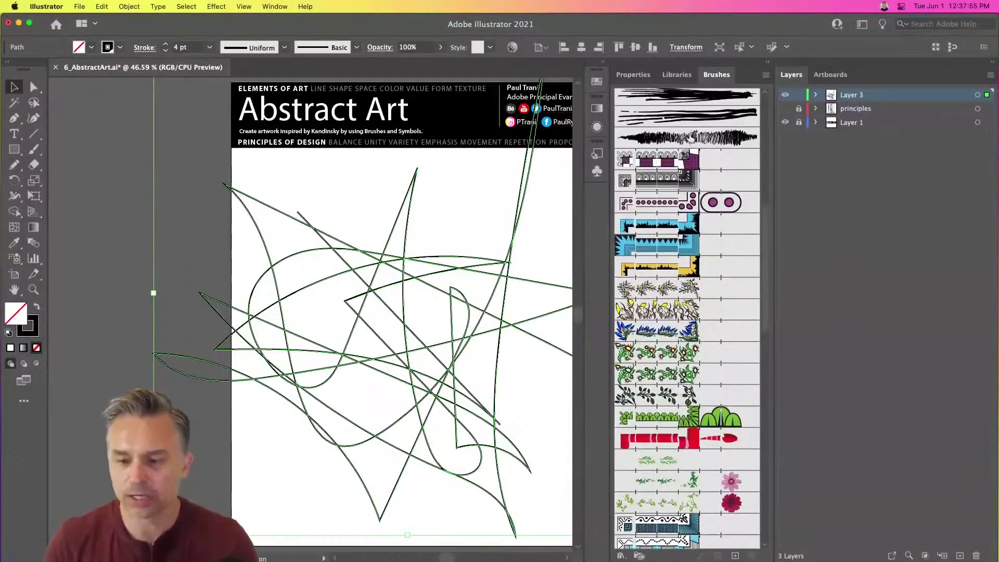
{"action": "left_click", "coordinate": [690, 137]}
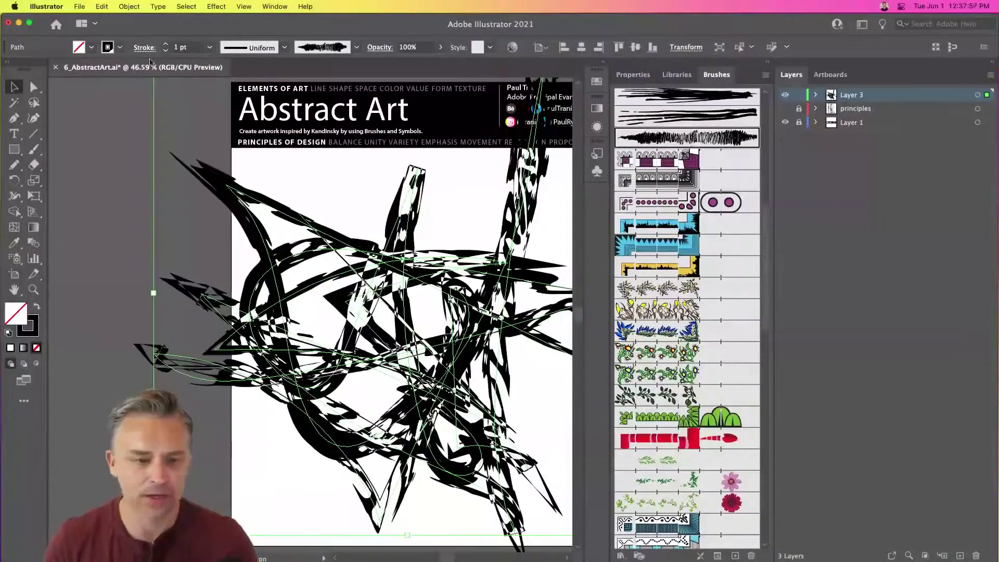
Step: Thin the brushed scribble's stroke weight to 0.25 pt
{"action": "left_click", "coordinate": [166, 52]}
{"action": "left_click", "coordinate": [166, 51]}
{"action": "left_click", "coordinate": [166, 51]}
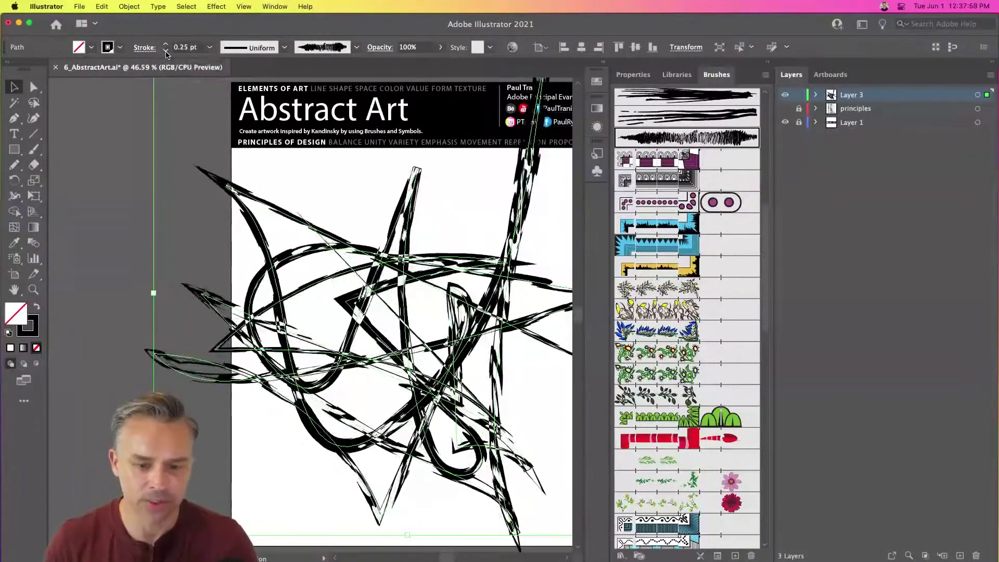
{"action": "left_click", "coordinate": [166, 51]}
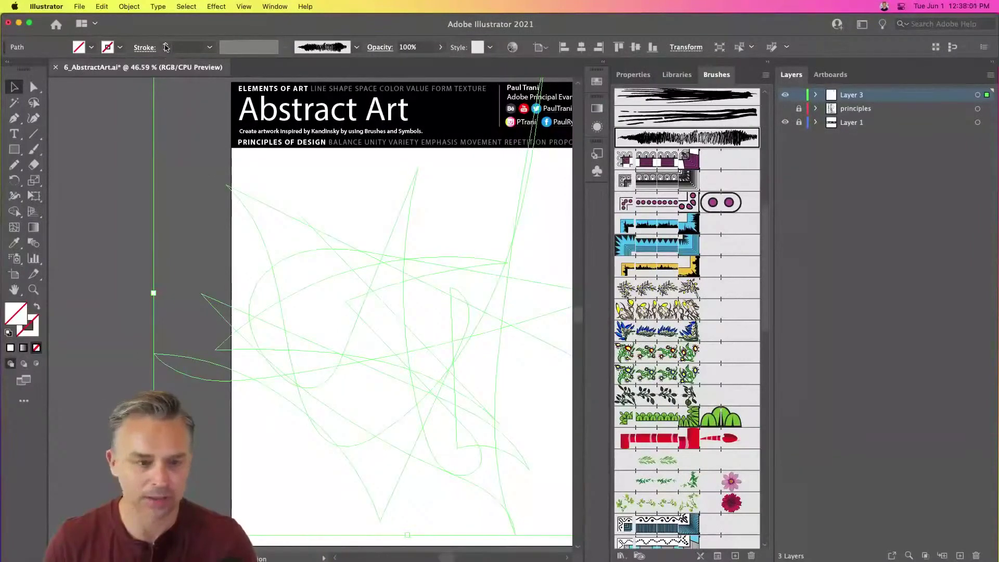
{"action": "left_click", "coordinate": [165, 44]}
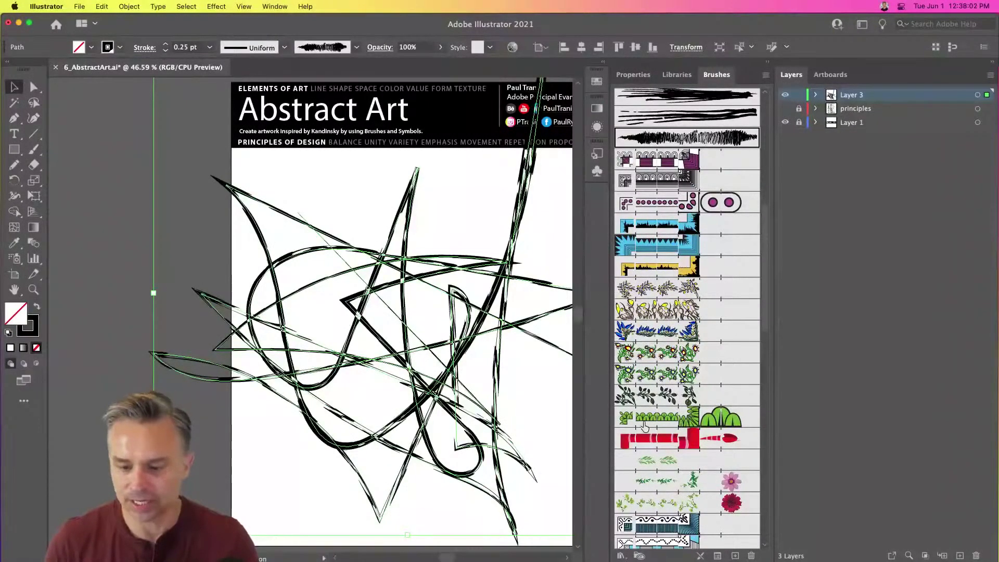
Step: Try several pattern brushes on the scribble: green shrubs, red segments, leafy vines and the two blue zigzag borders
{"action": "left_click", "coordinate": [667, 420]}
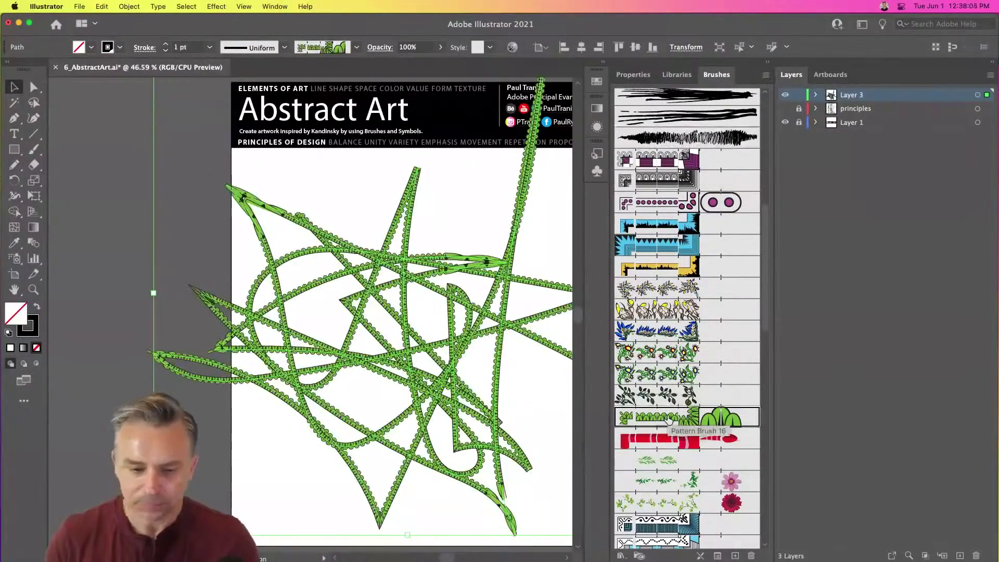
{"action": "left_click", "coordinate": [665, 440]}
{"action": "left_click", "coordinate": [677, 461]}
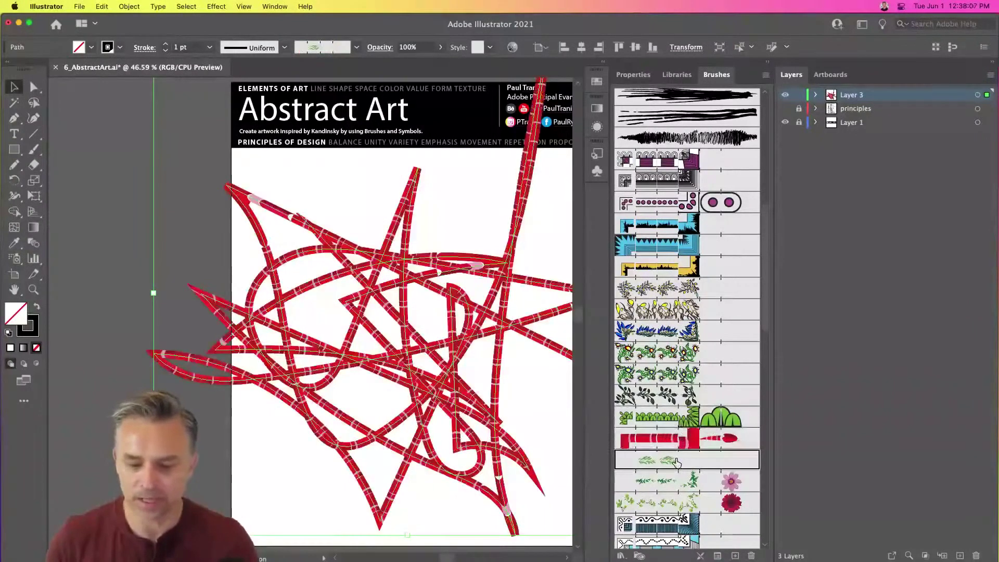
{"action": "left_click", "coordinate": [665, 485]}
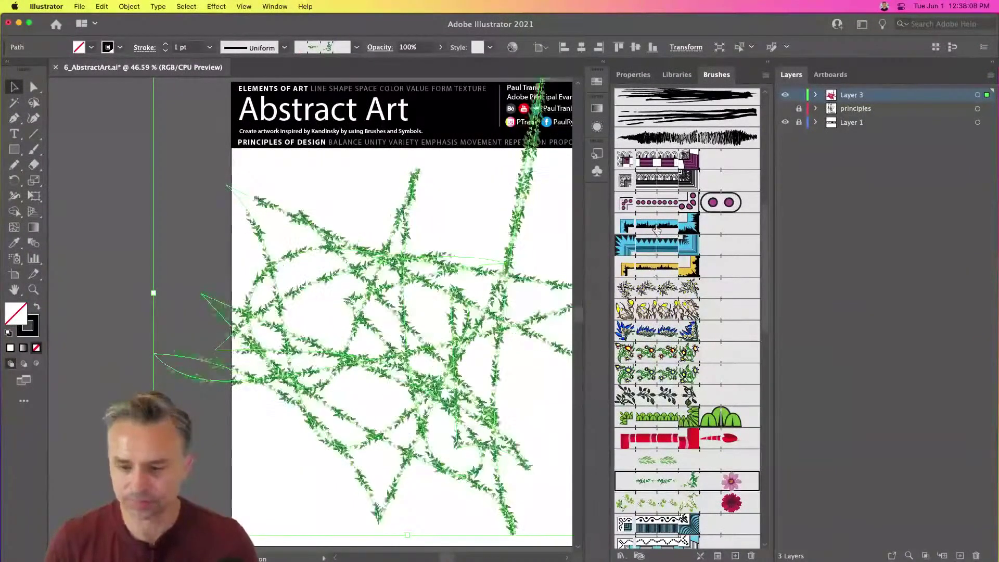
{"action": "left_click", "coordinate": [657, 226]}
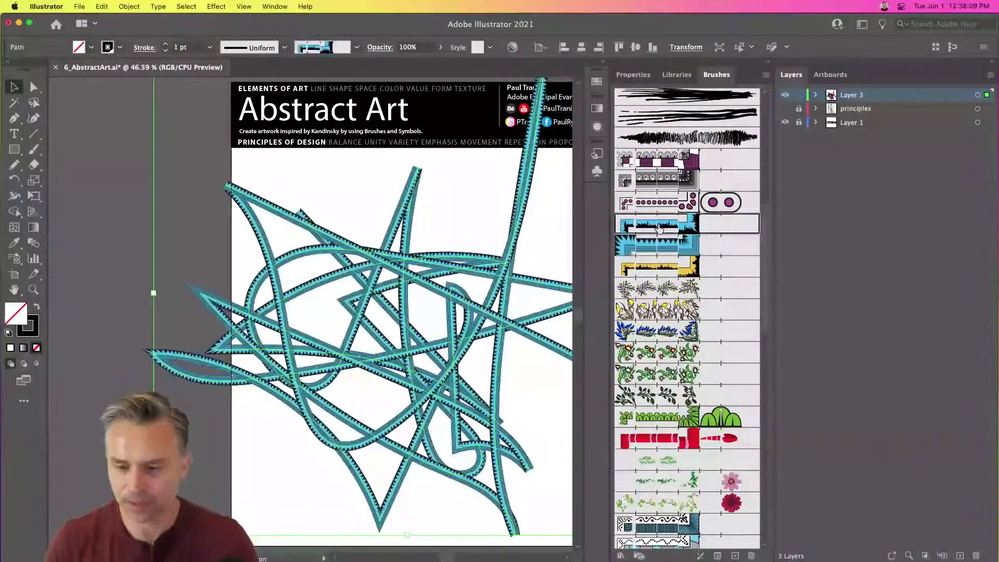
{"action": "left_click", "coordinate": [678, 251]}
Step: Apply the dark, dense round scatter brush to the scribble and deselect it
{"action": "scroll", "coordinate": [700, 198], "scroll_direction": "up", "scroll_amount": 15}
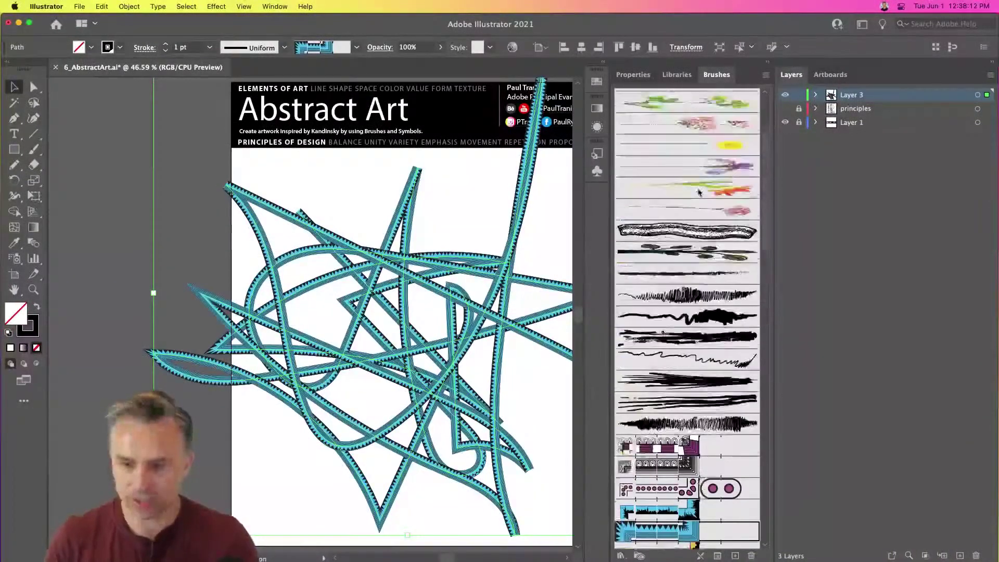
{"action": "left_click", "coordinate": [689, 121]}
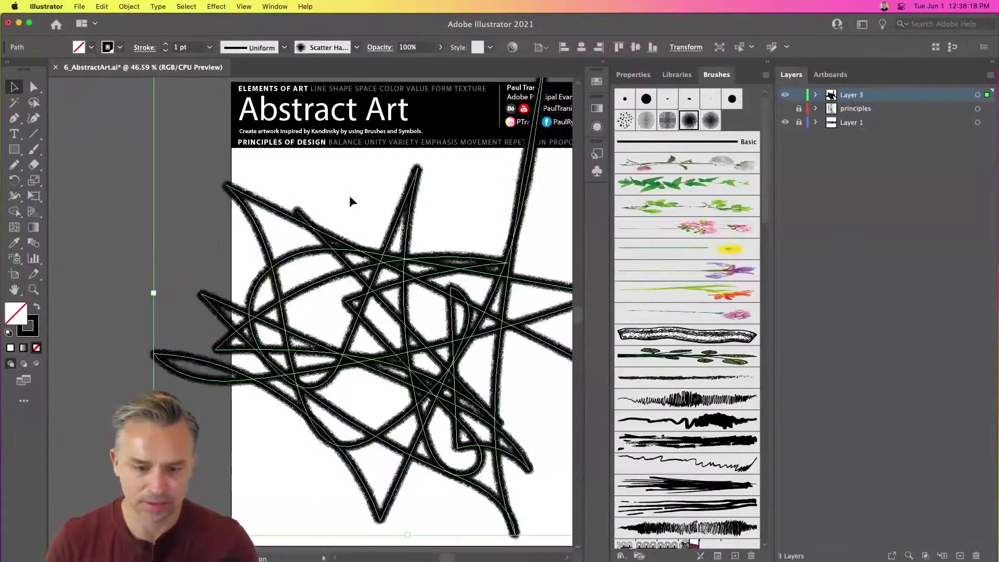
{"action": "left_click", "coordinate": [130, 212]}
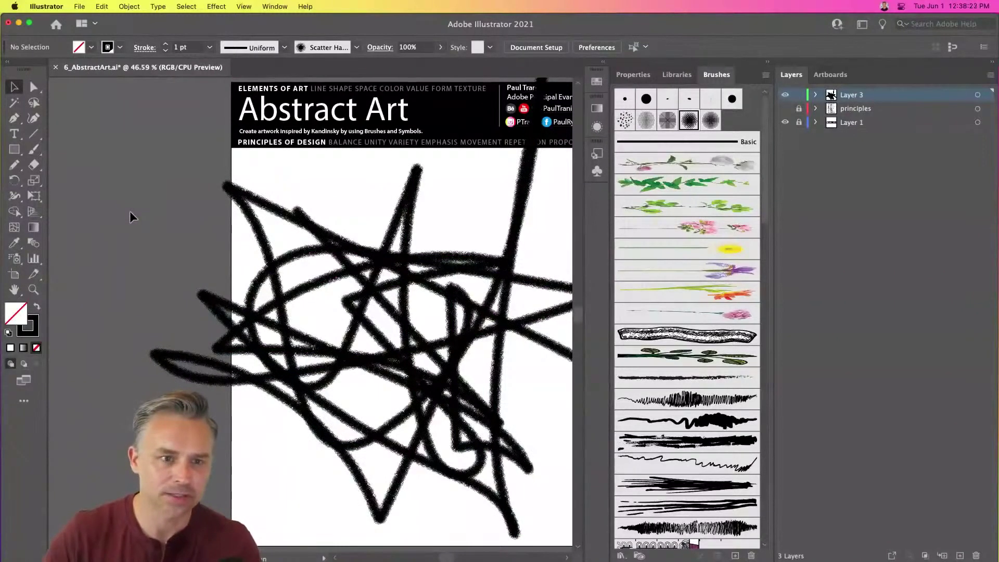
Step: Reselect the scribble, try the blue zigzag pattern brush again, and apply the speckled scatter brush instead
{"action": "left_click_drag", "start_coordinate": [115, 229], "coordinate": [529, 478]}
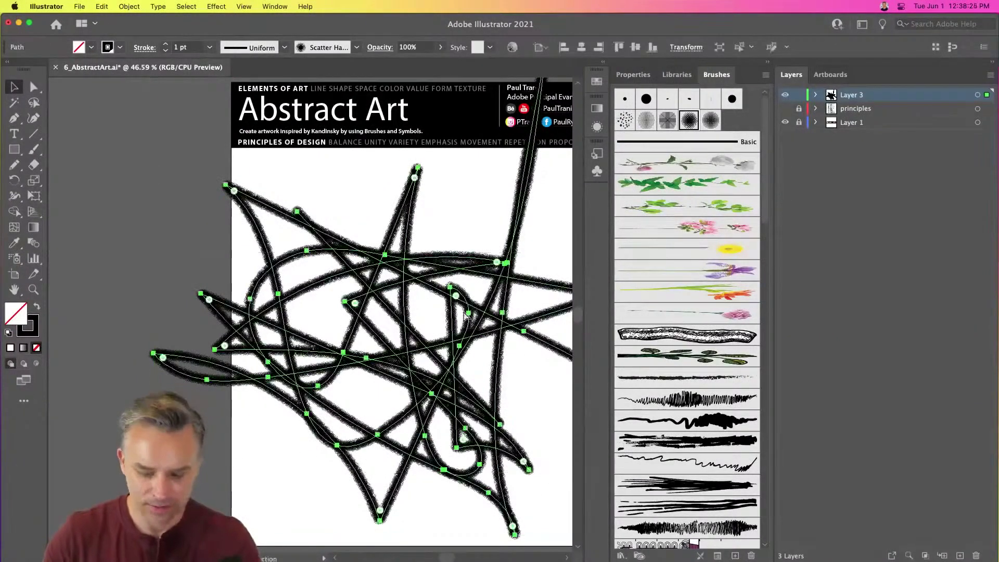
{"action": "scroll", "coordinate": [676, 364], "scroll_direction": "down", "scroll_amount": 4}
{"action": "left_click", "coordinate": [657, 538]}
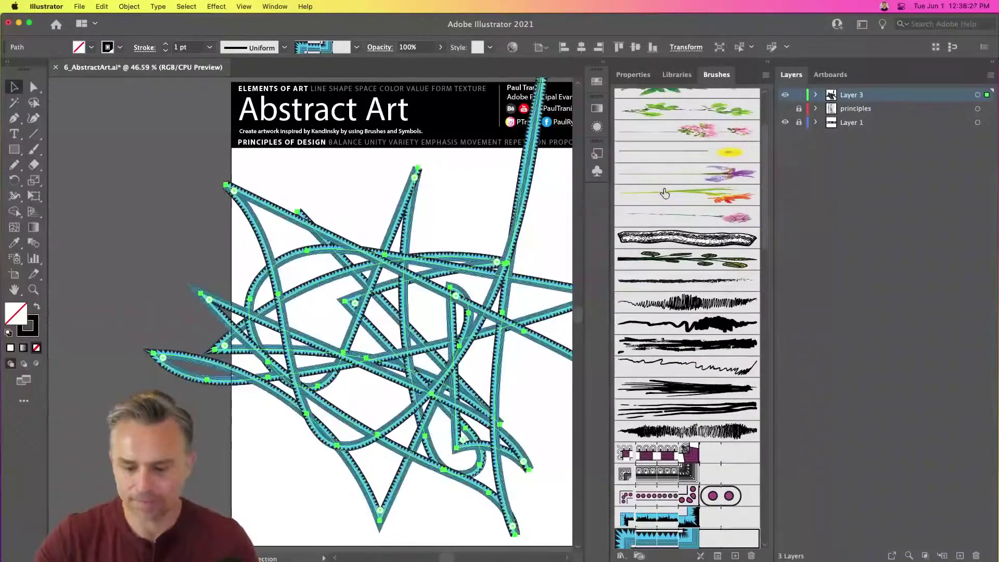
{"action": "scroll", "coordinate": [671, 201], "scroll_direction": "up", "scroll_amount": 3}
{"action": "left_click", "coordinate": [627, 123]}
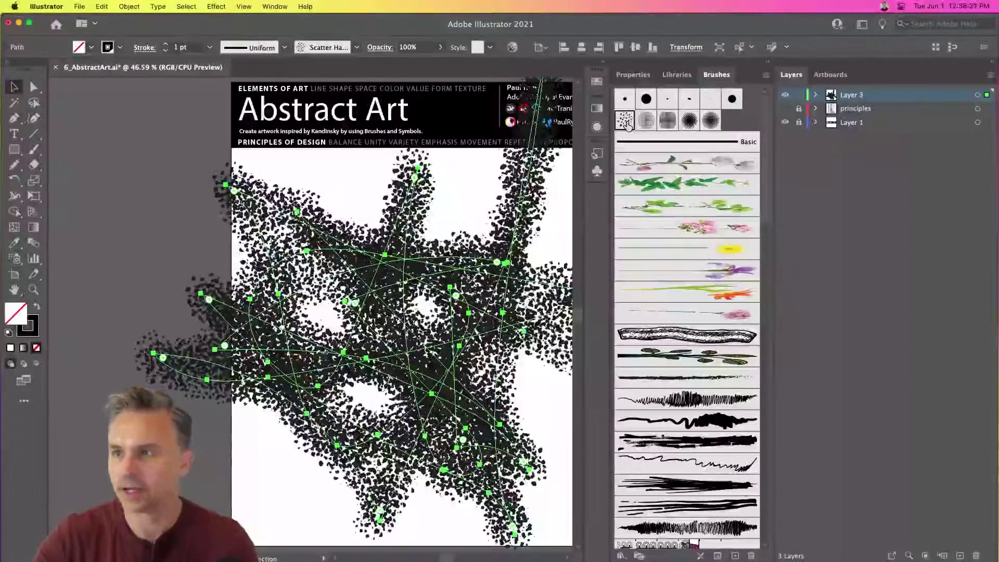
Step: Apply the 5 pt. Round brush to the selected scribble and collapse the brush panel group
{"action": "left_click", "coordinate": [624, 99]}
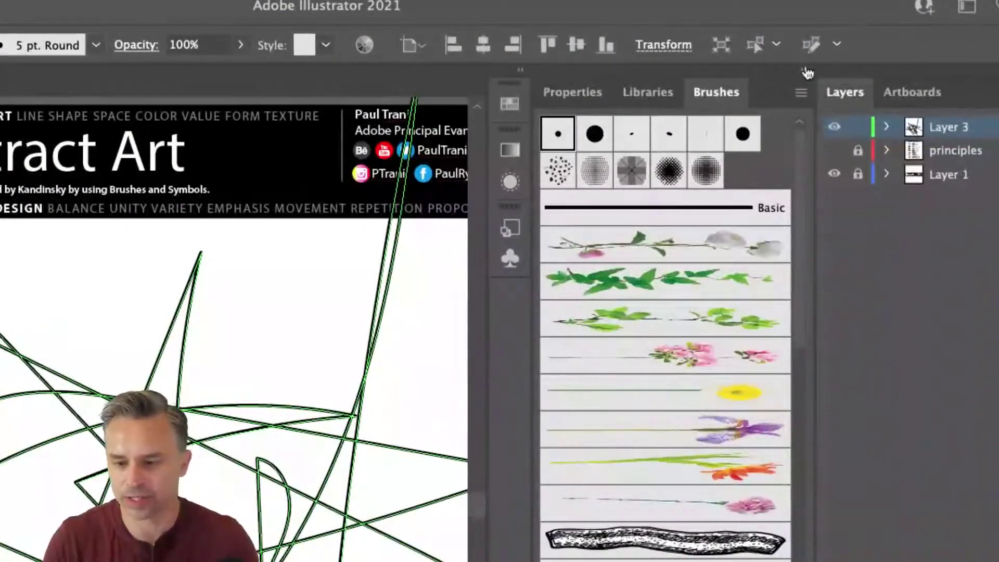
{"action": "left_click", "coordinate": [806, 73]}
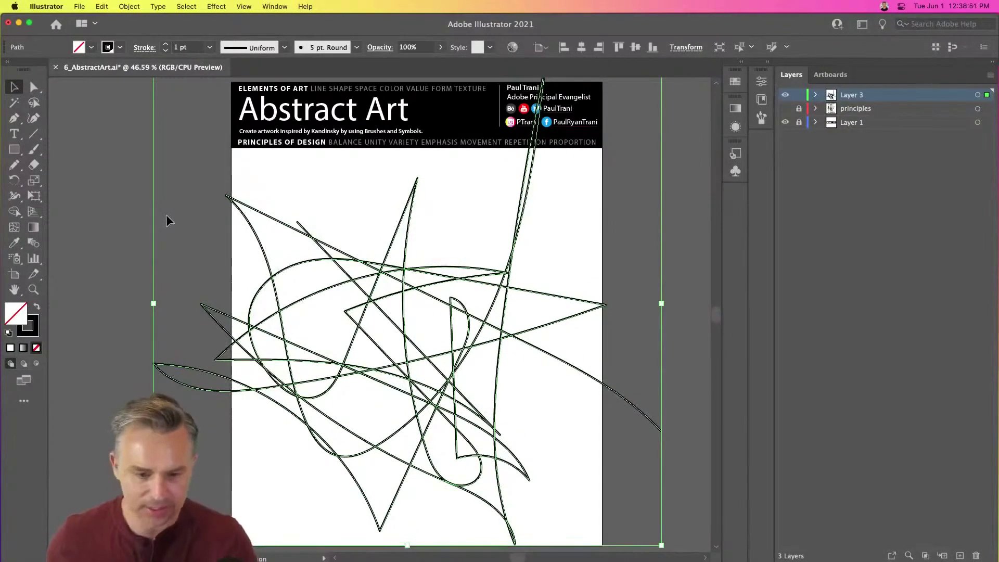
Step: Activate the Live Paint Bucket for the selected scribble and open the color swatches
{"action": "left_click", "coordinate": [14, 212]}
{"action": "left_click", "coordinate": [14, 212]}
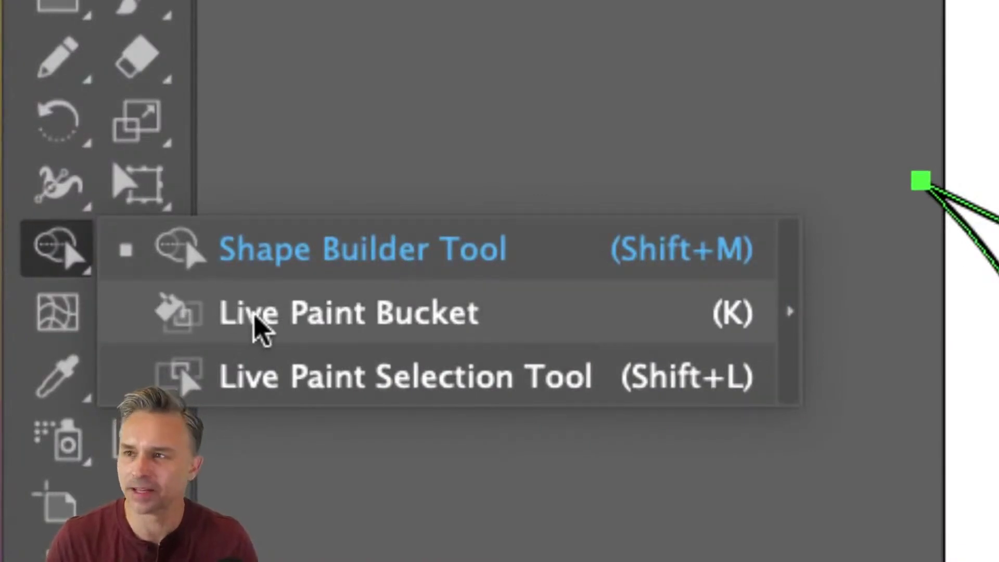
{"action": "left_click", "coordinate": [258, 327]}
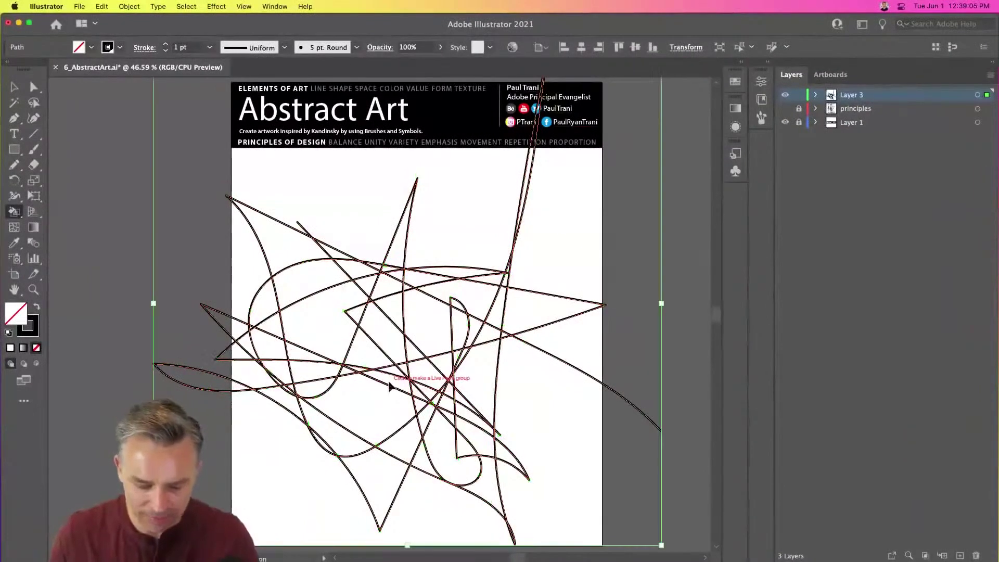
{"action": "key", "text": "super+equal"}
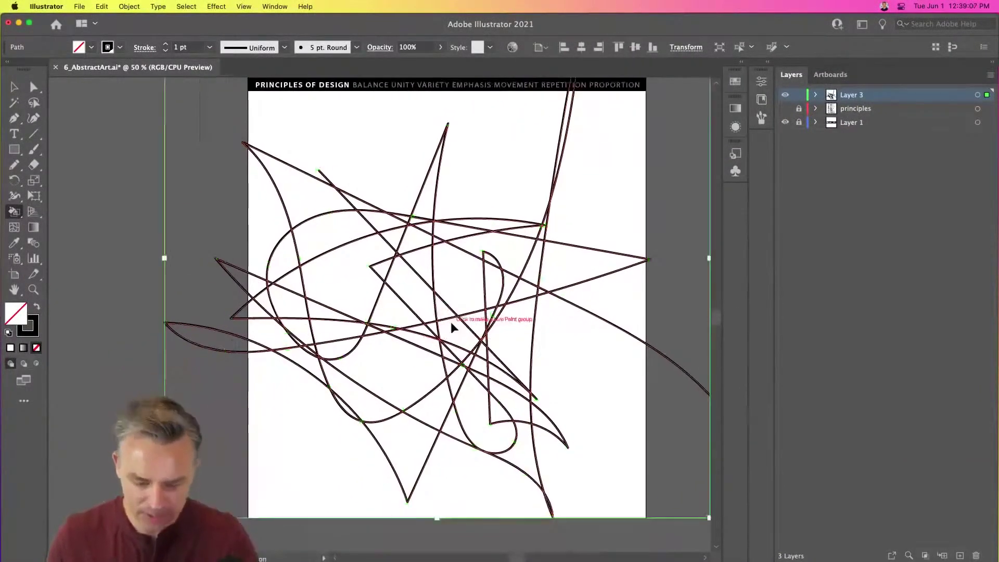
{"action": "key", "text": "super+equal"}
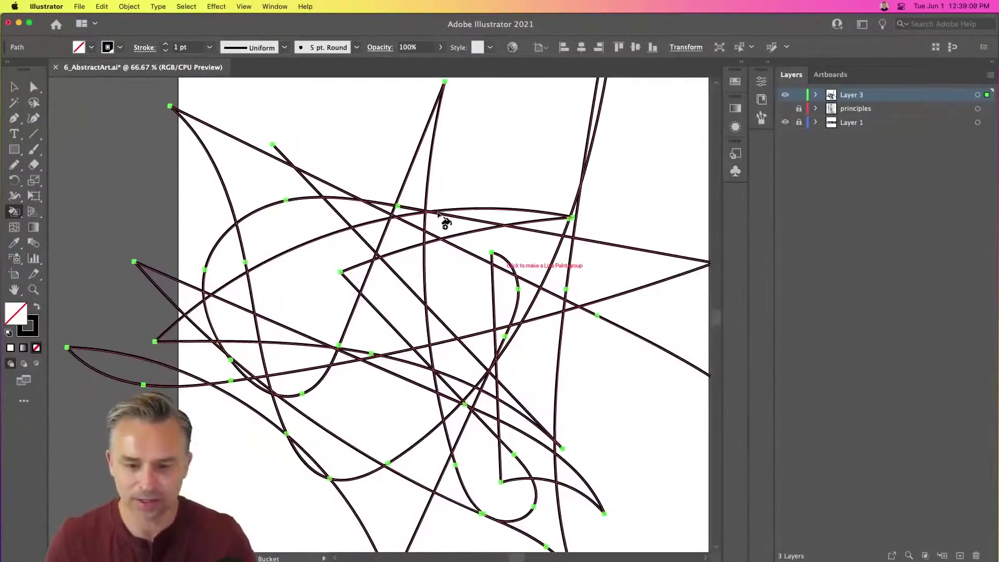
{"action": "left_click", "coordinate": [745, 61]}
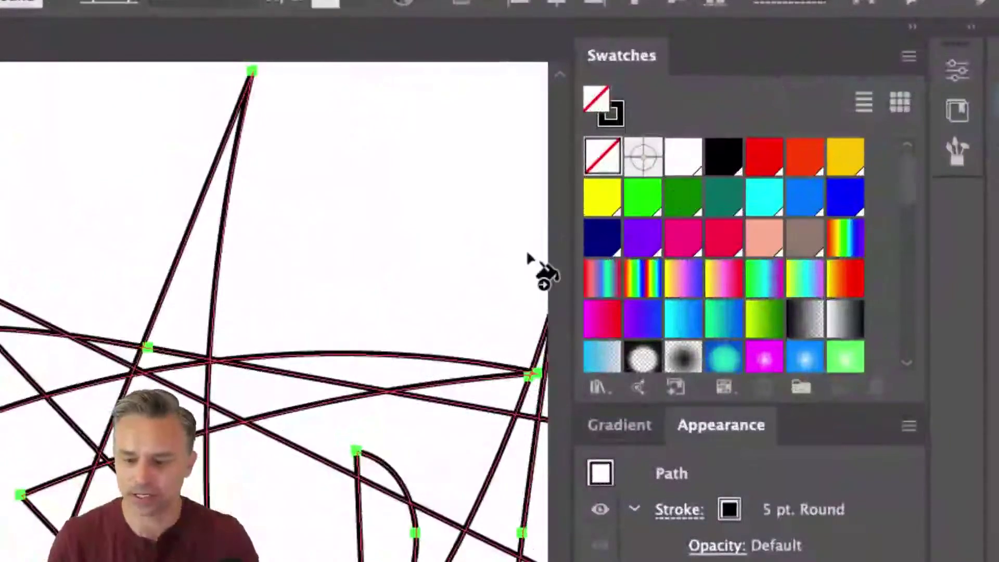
Step: Cycle the Live Paint Bucket through neighboring colors and between the swatch groups to examine the available fills
{"action": "key", "text": "Right"}
{"action": "key", "text": "Left"}
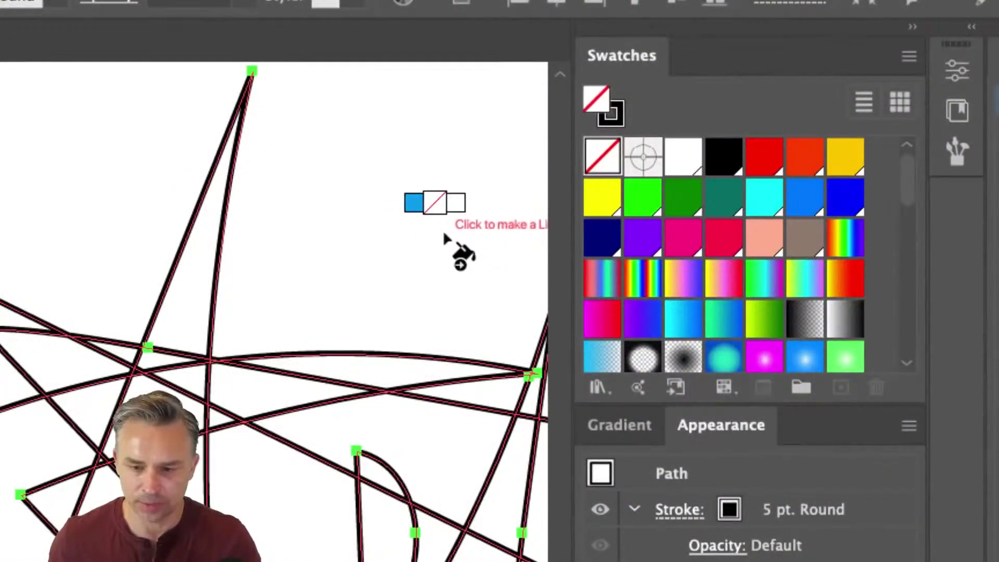
{"action": "key", "text": "Right"}
{"action": "key", "text": "Right"}
{"action": "key", "text": "Right"}
{"action": "key", "text": "Right"}
{"action": "key", "text": "Right"}
{"action": "key", "text": "Right"}
{"action": "key", "text": "Right"}
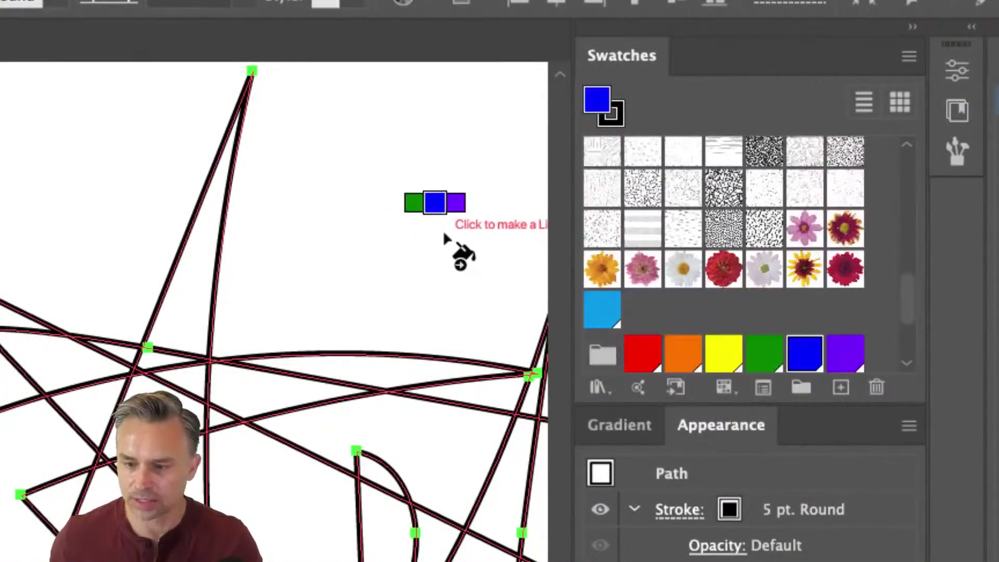
{"action": "key", "text": "Up"}
{"action": "key", "text": "Up"}
{"action": "key", "text": "Up"}
{"action": "key", "text": "Down"}
{"action": "key", "text": "Down"}
{"action": "key", "text": "Down"}
{"action": "key", "text": "Up"}
{"action": "key", "text": "Up"}
{"action": "key", "text": "Up"}
{"action": "key", "text": "Up"}
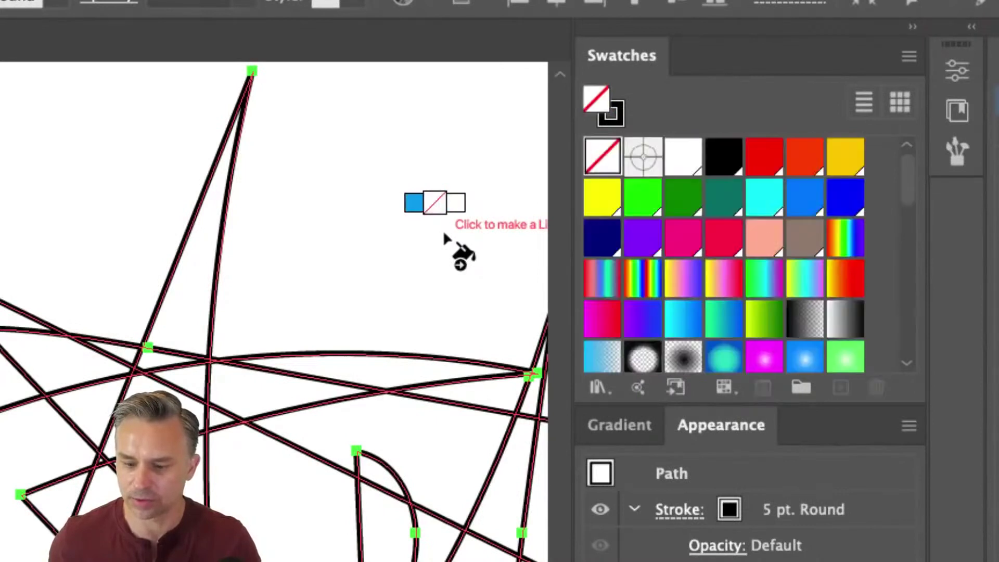
{"action": "key", "text": "Up"}
{"action": "key", "text": "Down"}
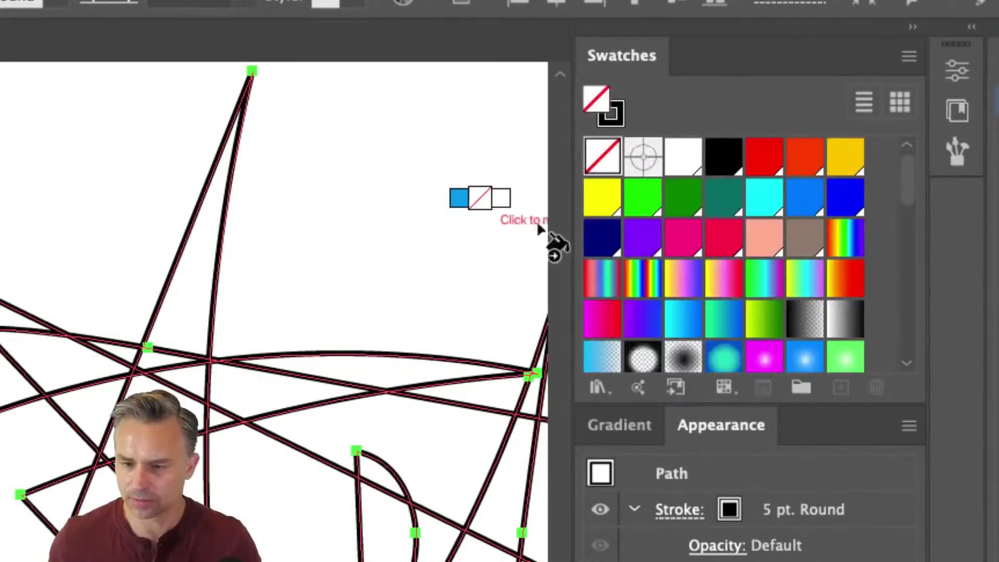
{"action": "key", "text": "Right"}
{"action": "key", "text": "Right"}
{"action": "key", "text": "Right"}
{"action": "key", "text": "Right"}
{"action": "key", "text": "Right"}
{"action": "key", "text": "Right"}
{"action": "key", "text": "Right"}
{"action": "key", "text": "Right"}
{"action": "key", "text": "Right"}
{"action": "key", "text": "Right"}
{"action": "key", "text": "Left"}
{"action": "key", "text": "Left"}
{"action": "key", "text": "Right"}
{"action": "key", "text": "Right"}
{"action": "key", "text": "Right"}
{"action": "key", "text": "Right"}
{"action": "key", "text": "Left"}
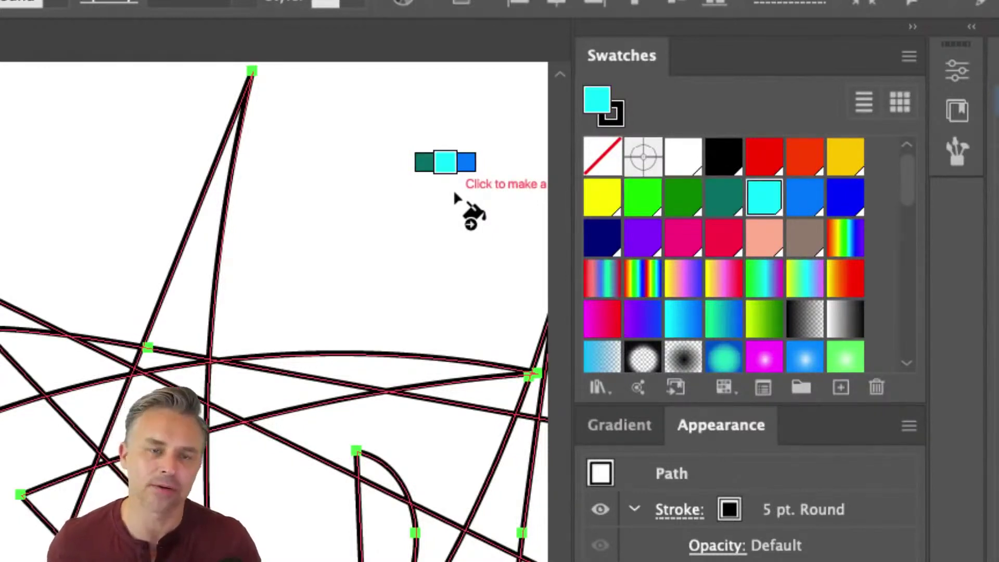
{"action": "key", "text": "Left"}
{"action": "key", "text": "Right"}
{"action": "key", "text": "Left"}
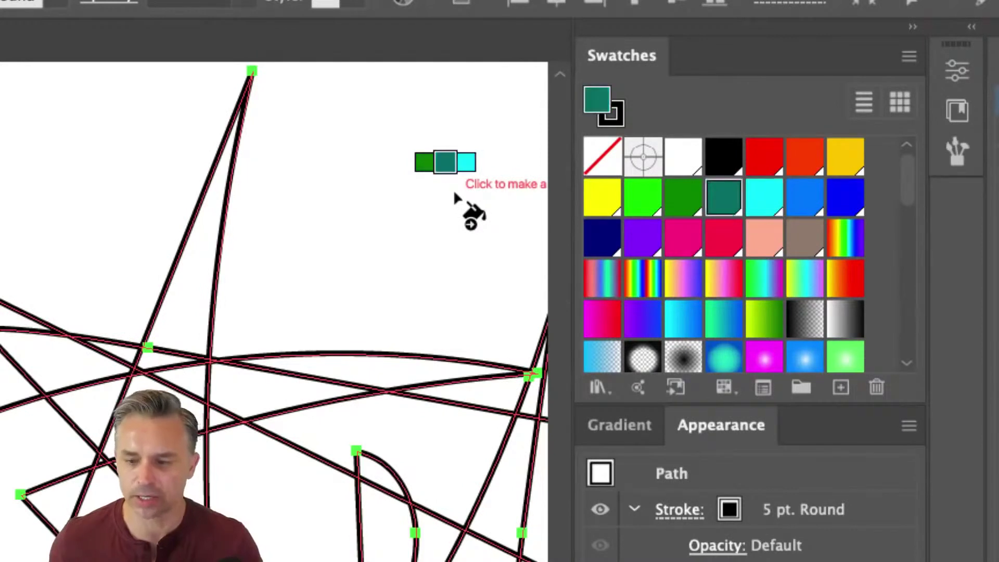
{"action": "key", "text": "Up"}
{"action": "key", "text": "Down"}
{"action": "key", "text": "Left"}
Step: Convert the scribble to a Live Paint group with a magenta fill in the region beneath the right-hand crossing, accepting the loss of appearance attributes
{"action": "key", "text": "Right"}
{"action": "key", "text": "Right"}
{"action": "key", "text": "Right"}
{"action": "key", "text": "Right"}
{"action": "key", "text": "Right"}
{"action": "key", "text": "Right"}
{"action": "key", "text": "Right"}
{"action": "key", "text": "Right"}
{"action": "key", "text": "Right"}
{"action": "key", "text": "Right"}
{"action": "key", "text": "Right"}
{"action": "key", "text": "Right"}
{"action": "key", "text": "Right"}
{"action": "key", "text": "Right"}
{"action": "key", "text": "Right"}
{"action": "key", "text": "Right"}
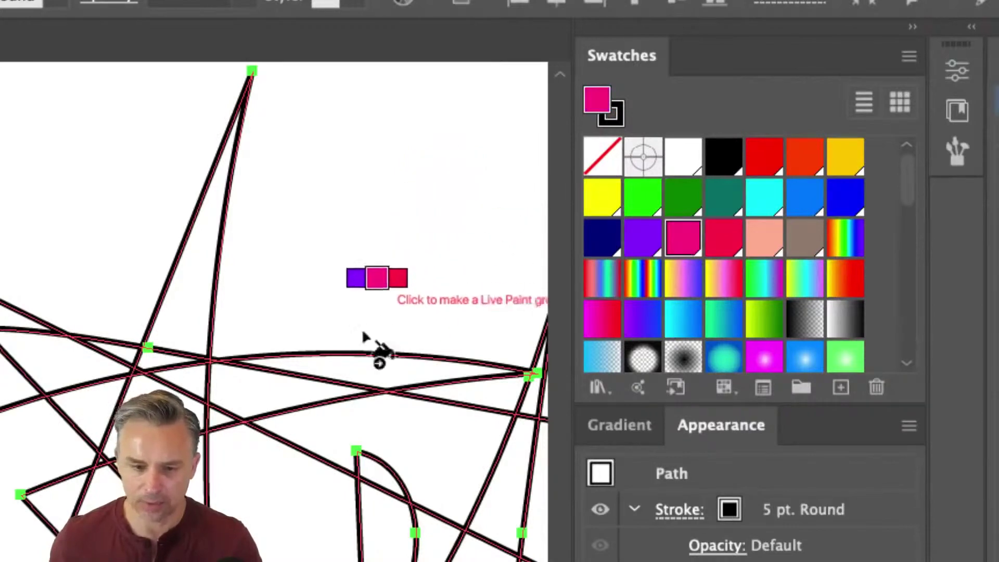
{"action": "left_click", "coordinate": [372, 423]}
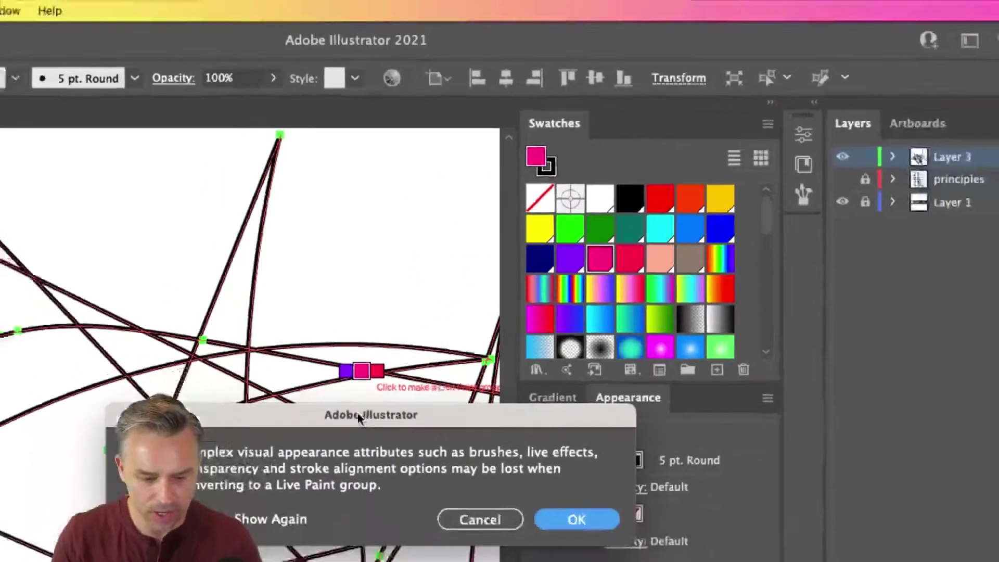
{"action": "left_click_drag", "start_coordinate": [360, 445], "coordinate": [383, 345]}
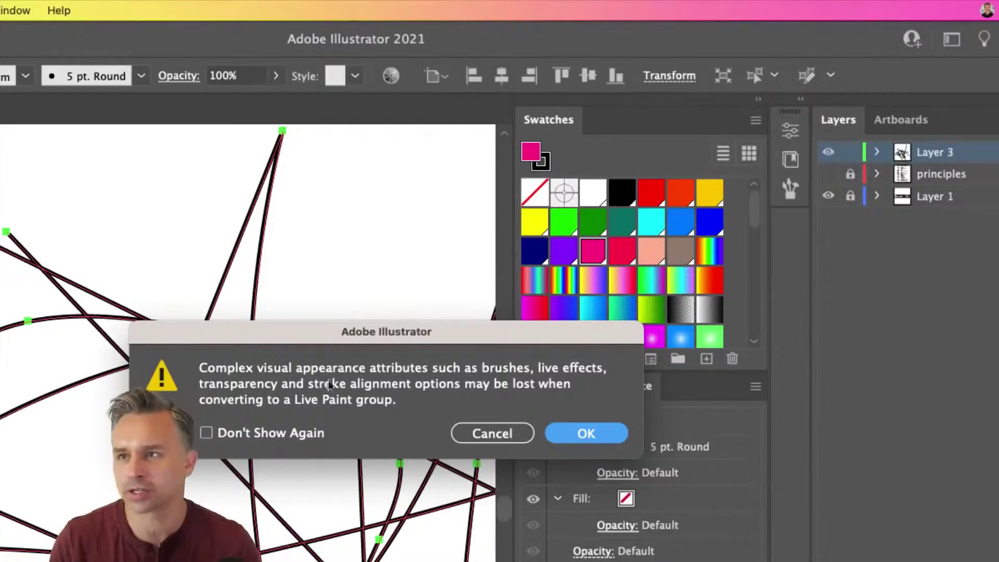
{"action": "left_click", "coordinate": [578, 434]}
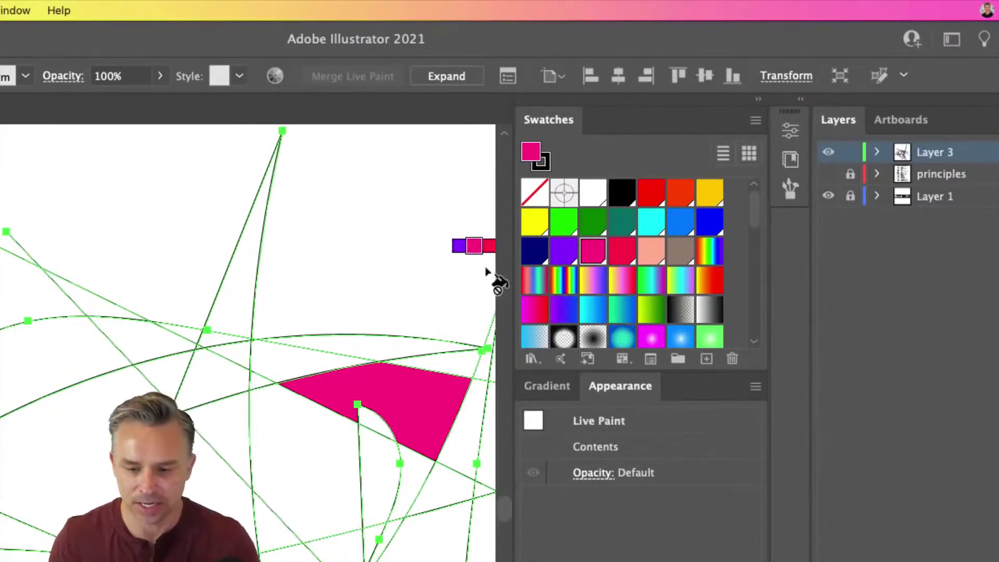
Step: Fill the small triangular region left of the scribble's center with violet and the lower-left one with navy
{"action": "key", "text": "Left"}
{"action": "left_click", "coordinate": [218, 445]}
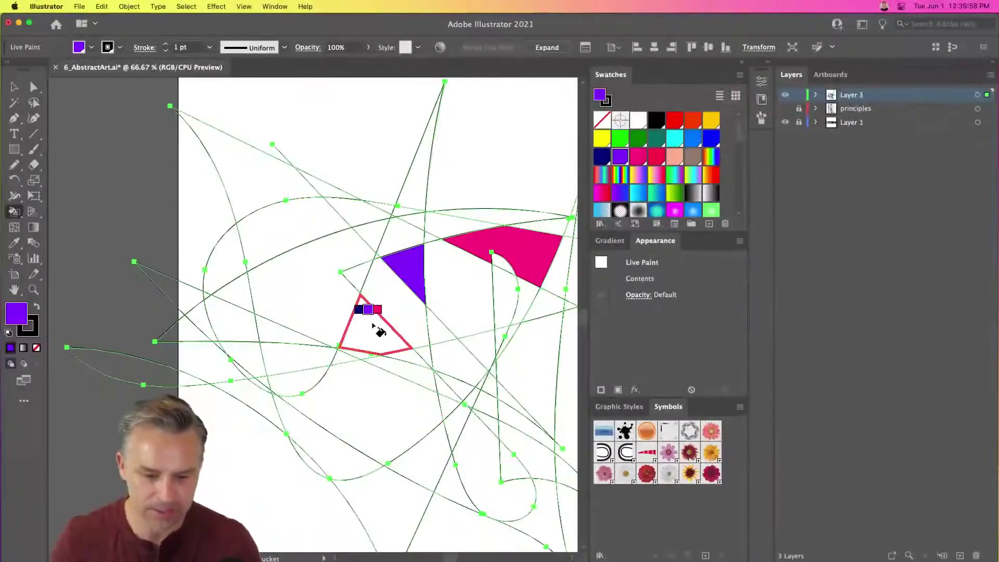
{"action": "key", "text": "Left"}
{"action": "left_click", "coordinate": [373, 330]}
Step: Fill the large central region with cyan and the diagonal band between the violet and navy regions with bright green
{"action": "key", "text": "Left"}
{"action": "key", "text": "Left"}
{"action": "key", "text": "Left"}
{"action": "key", "text": "Left"}
{"action": "key", "text": "Right"}
{"action": "left_click", "coordinate": [459, 304]}
{"action": "key", "text": "Left"}
{"action": "key", "text": "Left"}
{"action": "key", "text": "Left"}
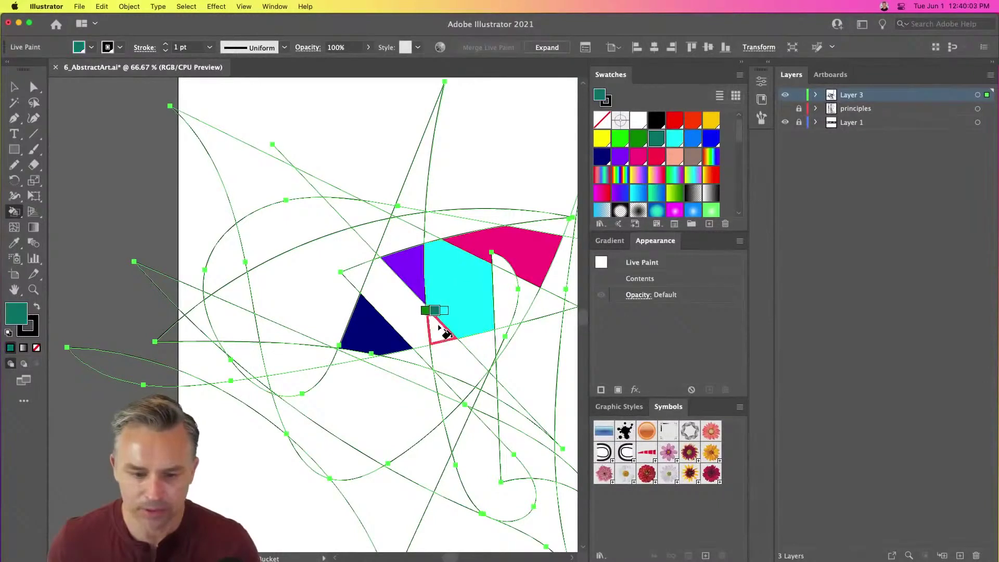
{"action": "left_click", "coordinate": [410, 319]}
Step: Fill the curved region right of the cyan area with teal and the small triangle below the cyan area with magenta
{"action": "key", "text": "Right"}
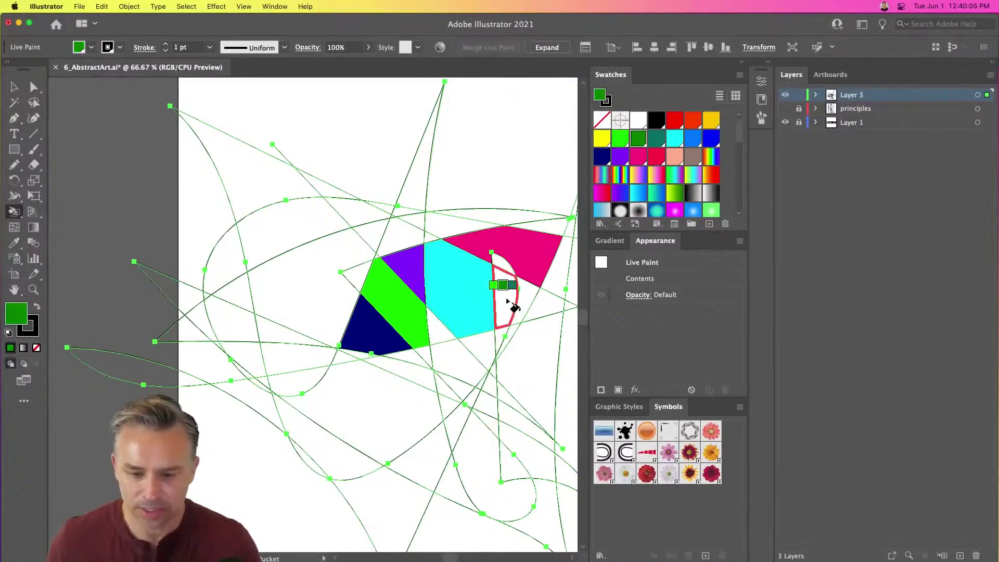
{"action": "left_click", "coordinate": [502, 299]}
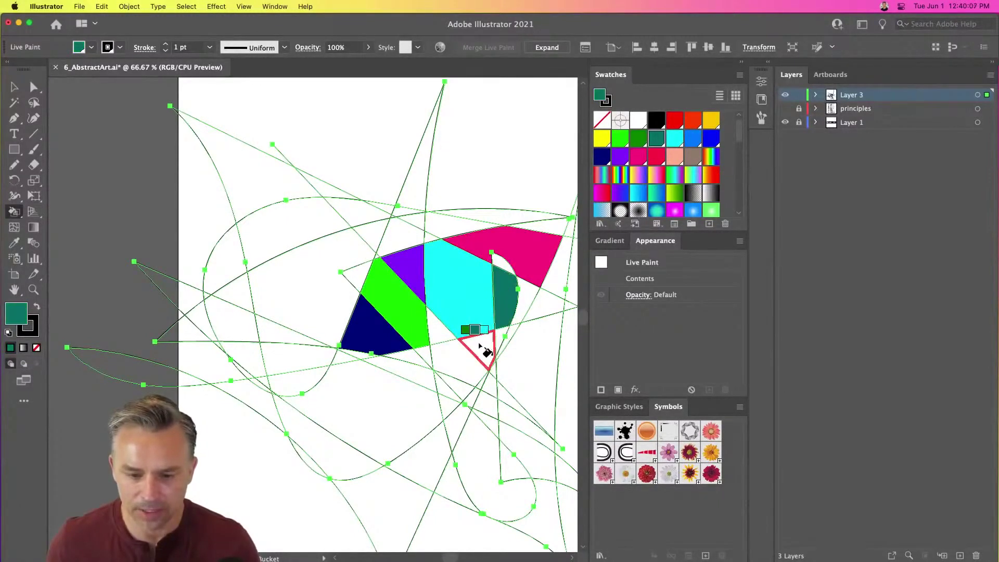
{"action": "key", "text": "Right"}
{"action": "key", "text": "Right"}
{"action": "key", "text": "Right"}
{"action": "key", "text": "Right"}
{"action": "key", "text": "Right"}
{"action": "key", "text": "Right"}
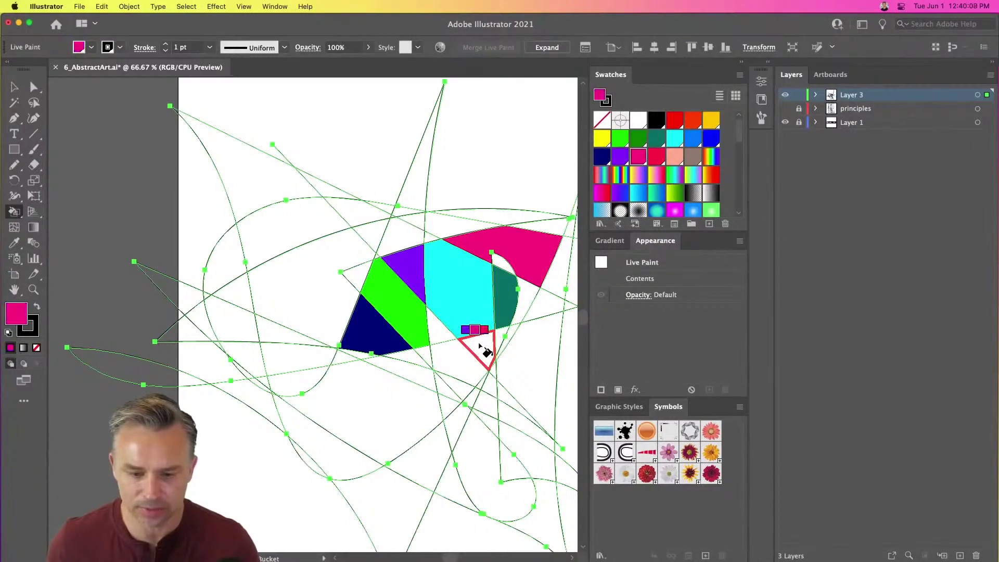
{"action": "left_click", "coordinate": [479, 346]}
Step: Fill the region beside the small magenta triangle with violet and the little triangle between green and cyan with yellow
{"action": "key", "text": "Left"}
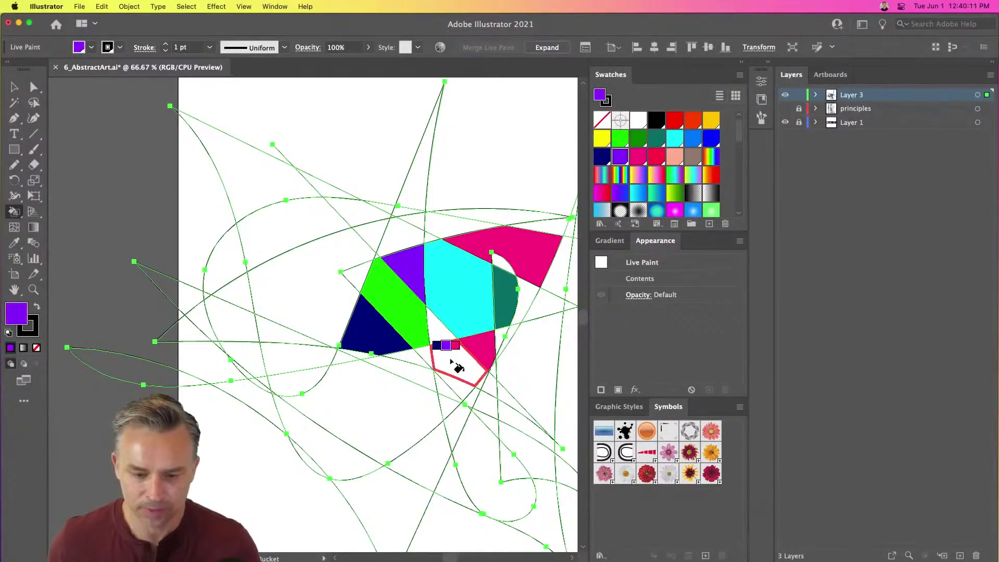
{"action": "left_click", "coordinate": [450, 361]}
{"action": "key", "text": "Right"}
{"action": "key", "text": "Right"}
{"action": "key", "text": "Right"}
{"action": "key", "text": "Right"}
{"action": "key", "text": "Right"}
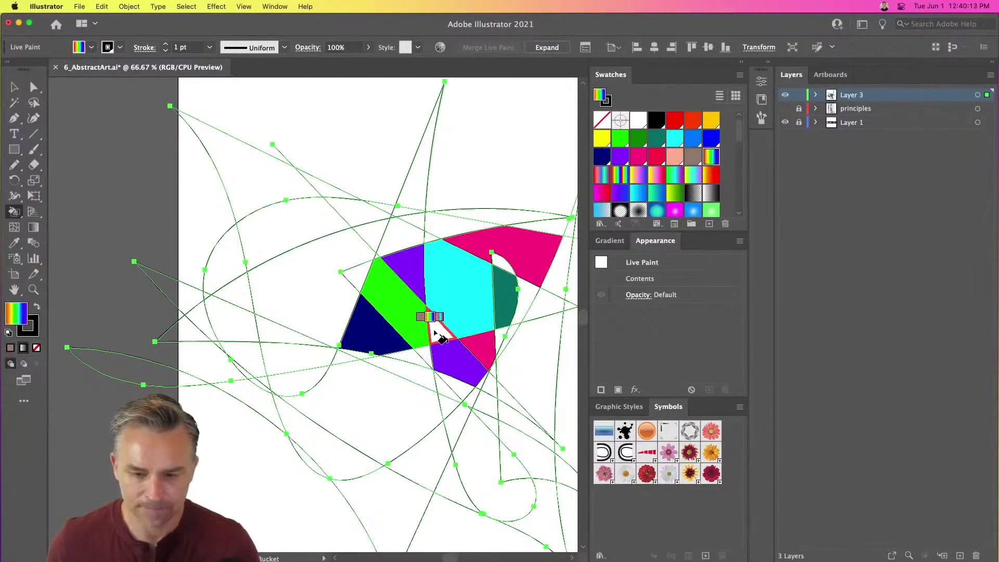
{"action": "key", "text": "Left"}
{"action": "key", "text": "Left"}
{"action": "key", "text": "Left"}
{"action": "key", "text": "Left"}
{"action": "key", "text": "Left"}
{"action": "key", "text": "Left"}
{"action": "key", "text": "Left"}
{"action": "key", "text": "Left"}
{"action": "key", "text": "Left"}
{"action": "key", "text": "Left"}
{"action": "key", "text": "Left"}
{"action": "key", "text": "Left"}
{"action": "key", "text": "Left"}
{"action": "key", "text": "Left"}
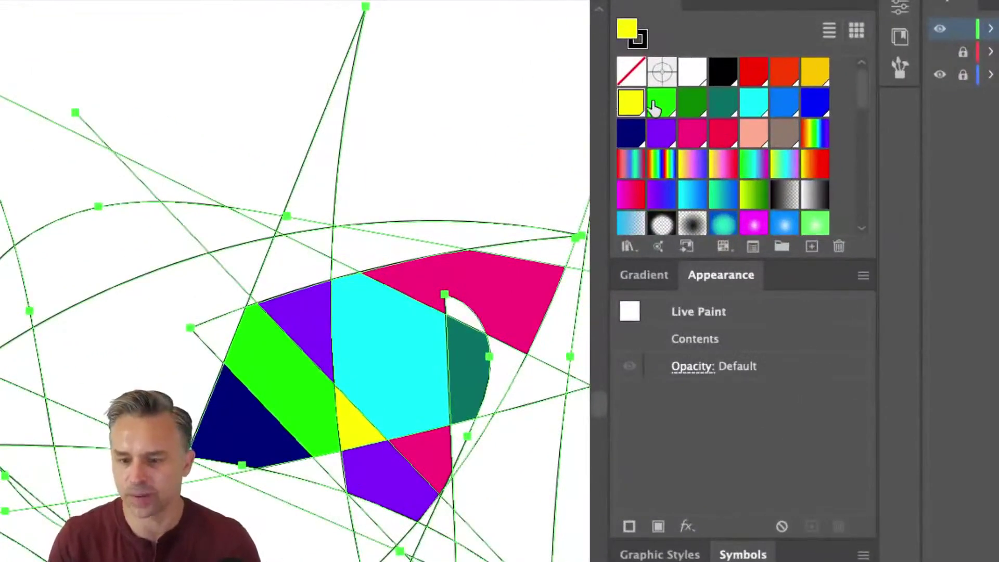
Step: Fill the narrow wedge above the large magenta region with violet
{"action": "key", "text": "Right"}
{"action": "key", "text": "Right"}
{"action": "key", "text": "Right"}
{"action": "key", "text": "Right"}
{"action": "key", "text": "Right"}
{"action": "key", "text": "Right"}
{"action": "key", "text": "Right"}
{"action": "key", "text": "Right"}
{"action": "key", "text": "Right"}
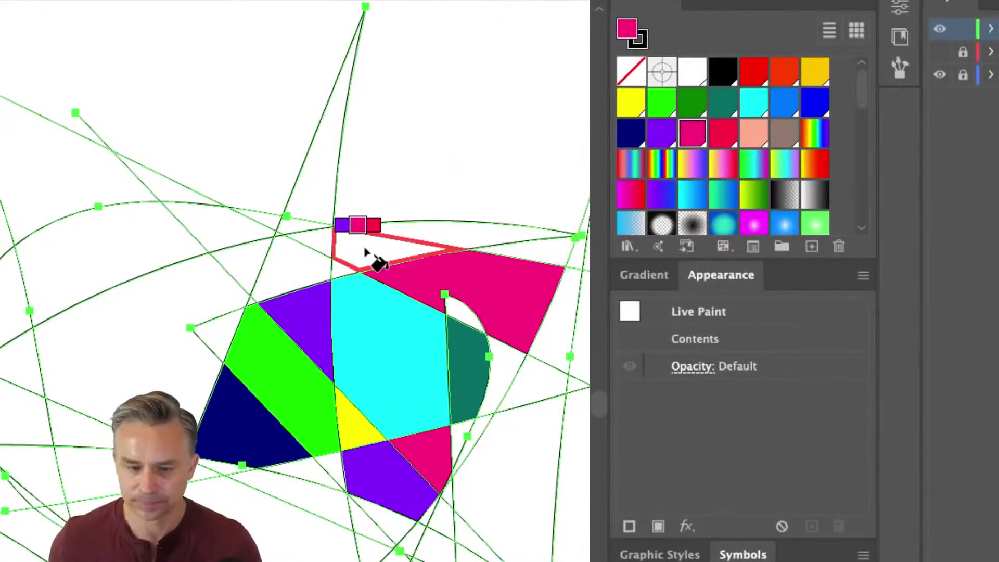
{"action": "key", "text": "Left"}
{"action": "left_click", "coordinate": [366, 253]}
Step: Fill the region above the upper violet triangle with blue and its left neighbor with a lighter blue
{"action": "key", "text": "Left"}
{"action": "key", "text": "Left"}
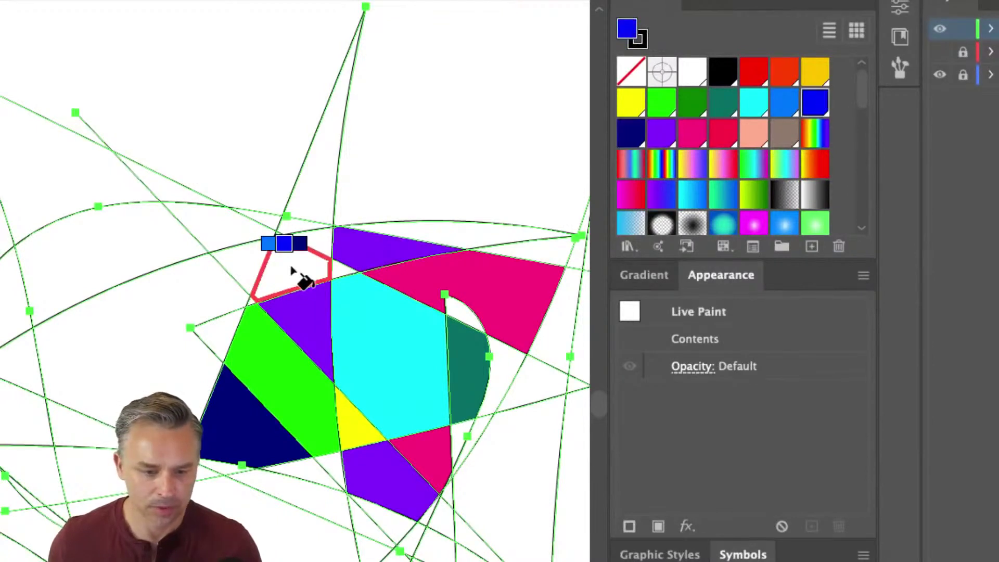
{"action": "left_click", "coordinate": [284, 281]}
{"action": "key", "text": "Left"}
{"action": "left_click", "coordinate": [239, 263]}
Step: Fill the wedge above the two blue regions with cyan
{"action": "key", "text": "Left"}
{"action": "key", "text": "Left"}
{"action": "key", "text": "Left"}
{"action": "key", "text": "Right"}
{"action": "key", "text": "Left"}
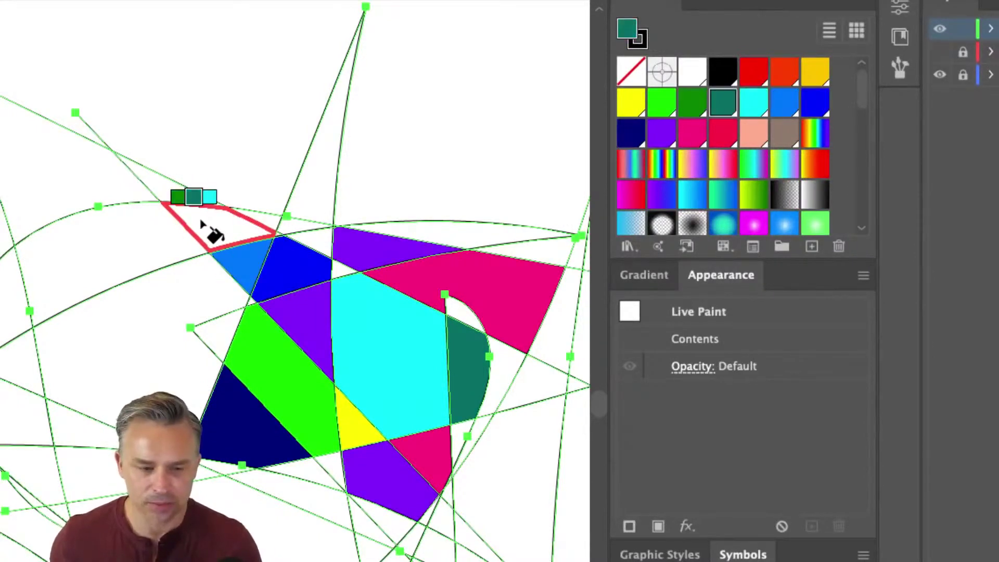
{"action": "key", "text": "Right"}
{"action": "key", "text": "Right"}
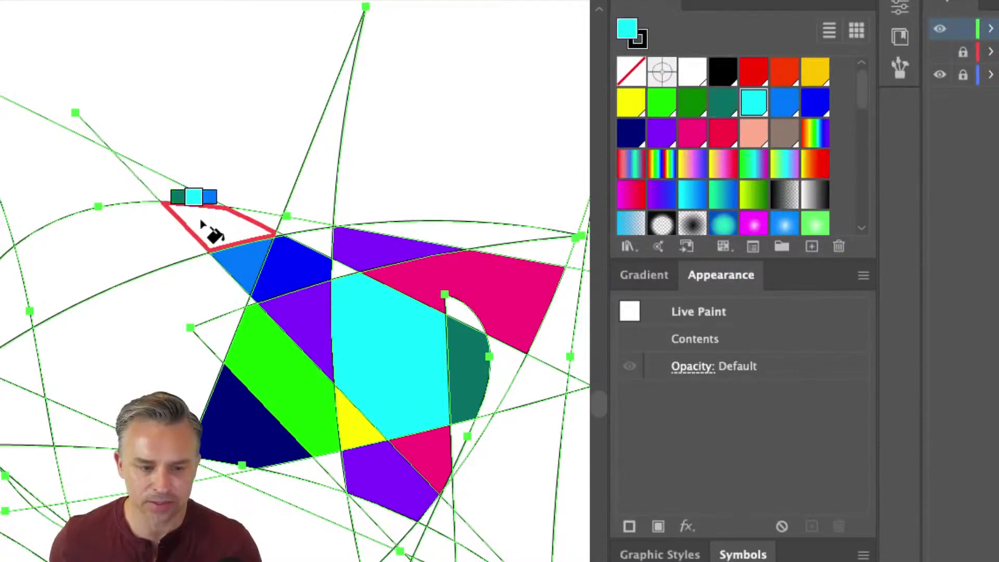
{"action": "left_click", "coordinate": [202, 222]}
Step: Recolor the dark blue region violet and the lighter blue region beside it magenta
{"action": "key", "text": "Right"}
{"action": "key", "text": "Right"}
{"action": "key", "text": "Right"}
{"action": "key", "text": "Right"}
{"action": "left_click", "coordinate": [289, 269]}
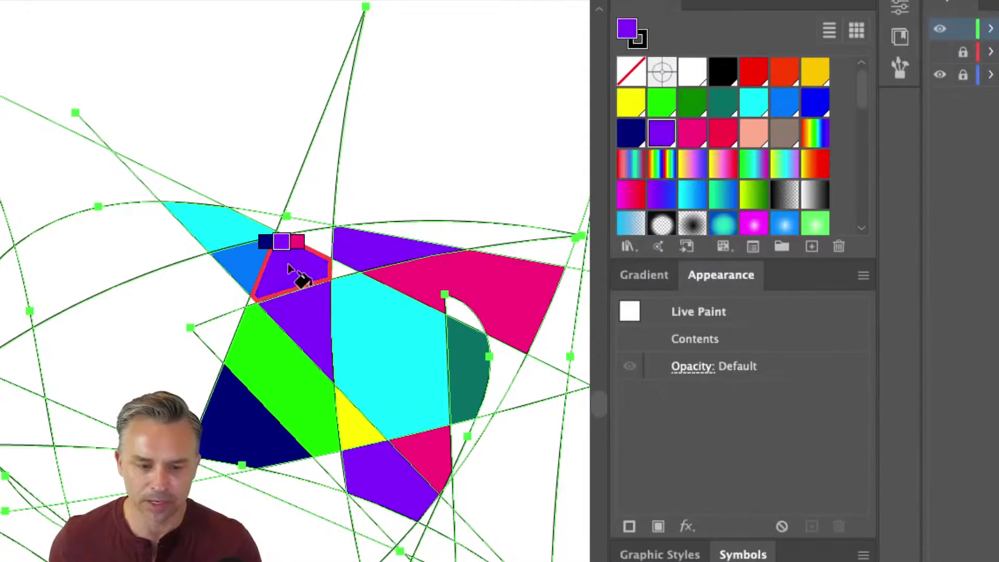
{"action": "key", "text": "Right"}
{"action": "left_click", "coordinate": [229, 262]}
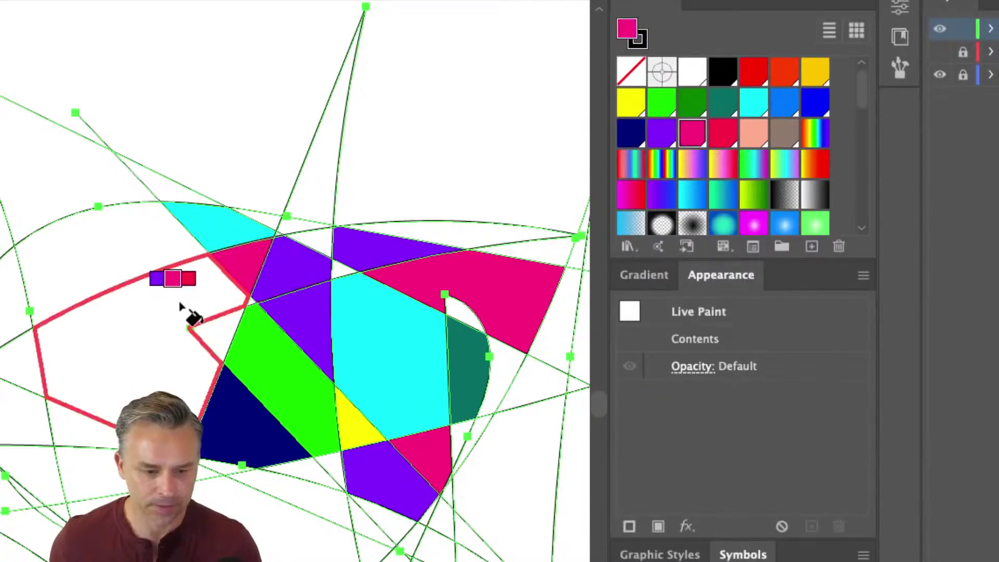
Step: Fill the large open region left of the navy and green areas with bright green
{"action": "key", "text": "Right"}
{"action": "key", "text": "Left"}
{"action": "key", "text": "Left"}
{"action": "key", "text": "Left"}
{"action": "key", "text": "Left"}
{"action": "key", "text": "Left"}
{"action": "key", "text": "Left"}
{"action": "key", "text": "Left"}
{"action": "key", "text": "Left"}
{"action": "key", "text": "Left"}
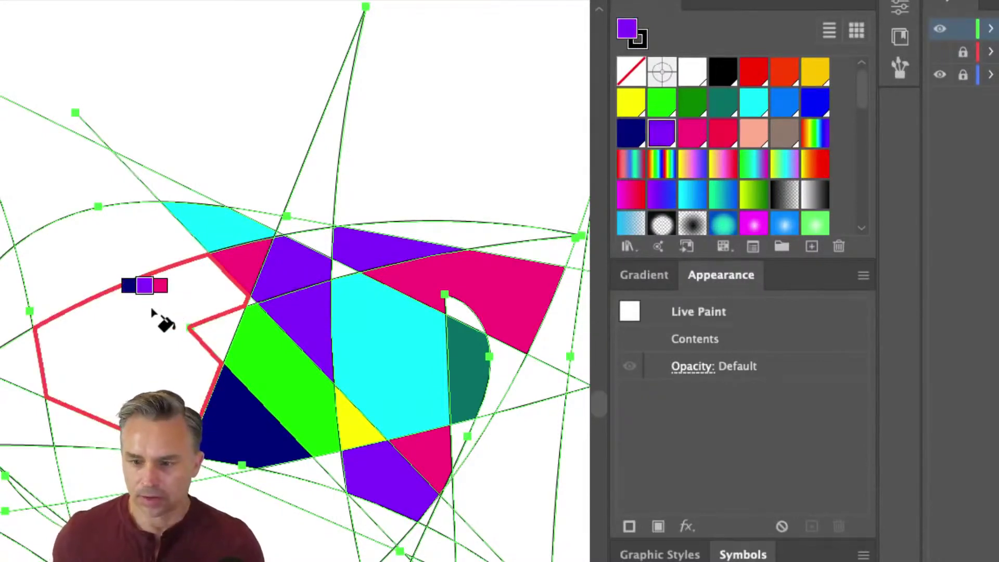
{"action": "left_click", "coordinate": [148, 317]}
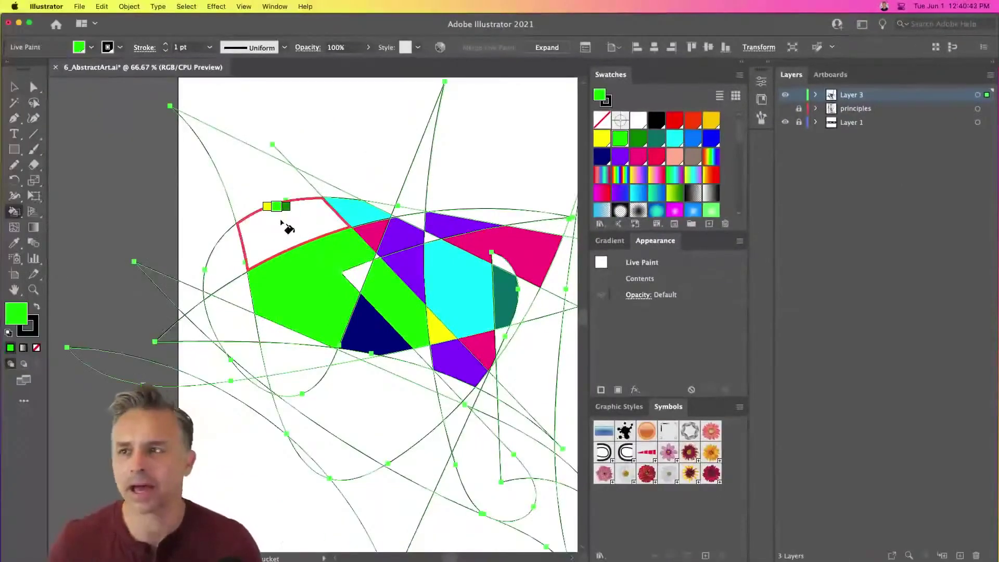
Step: Fill the large lower region with bright green and the adjoining region at its lower right with yellow
{"action": "left_click", "coordinate": [371, 412]}
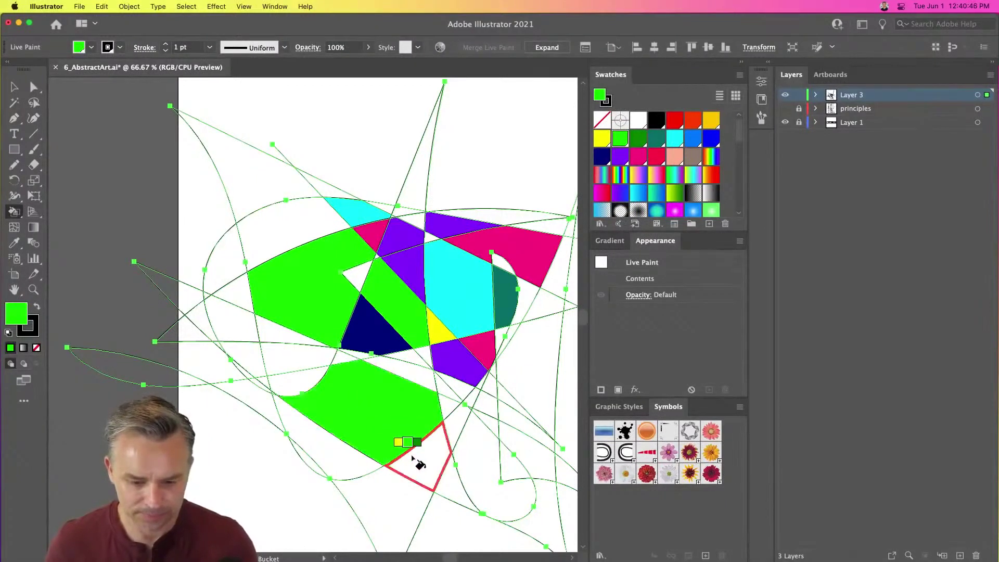
{"action": "key", "text": "Left"}
{"action": "left_click", "coordinate": [413, 458]}
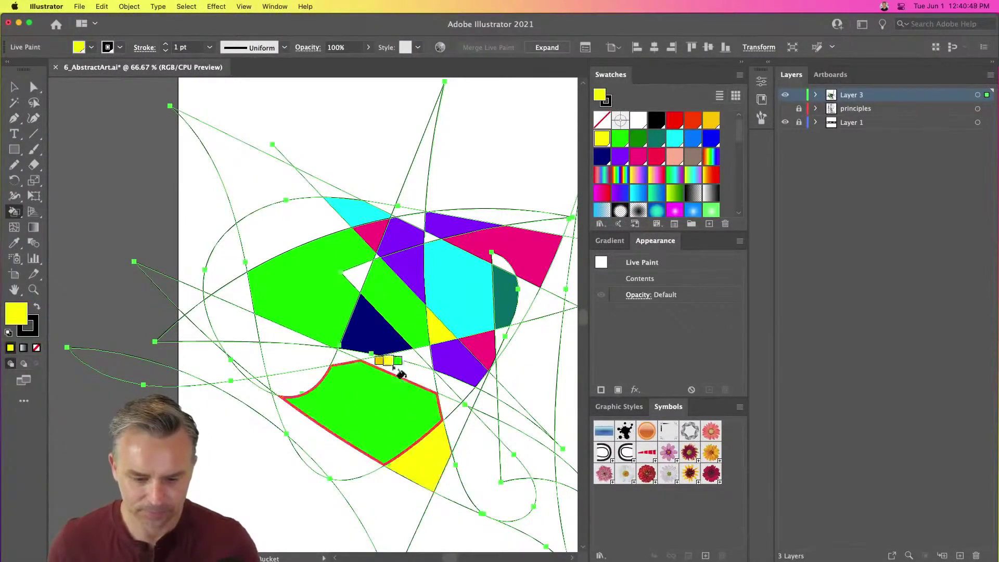
Step: Fill the thin sliver above the large lower green region and the curved region above the upper green area with yellow
{"action": "left_click", "coordinate": [418, 370]}
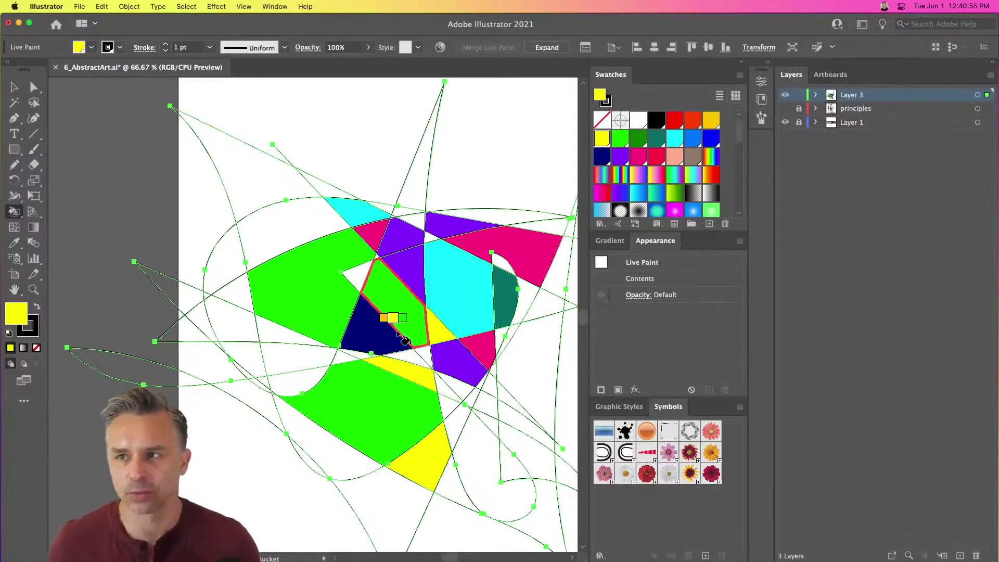
{"action": "left_click", "coordinate": [279, 225]}
Step: Fill the thin wedge directly below the large left green region with orange-red
{"action": "key", "text": "Left"}
{"action": "key", "text": "Left"}
{"action": "key", "text": "Left"}
{"action": "key", "text": "Right"}
{"action": "key", "text": "Left"}
{"action": "left_click", "coordinate": [281, 339]}
{"action": "key", "text": "Left"}
{"action": "key", "text": "Right"}
{"action": "key", "text": "Right"}
{"action": "key", "text": "Left"}
{"action": "key", "text": "Right"}
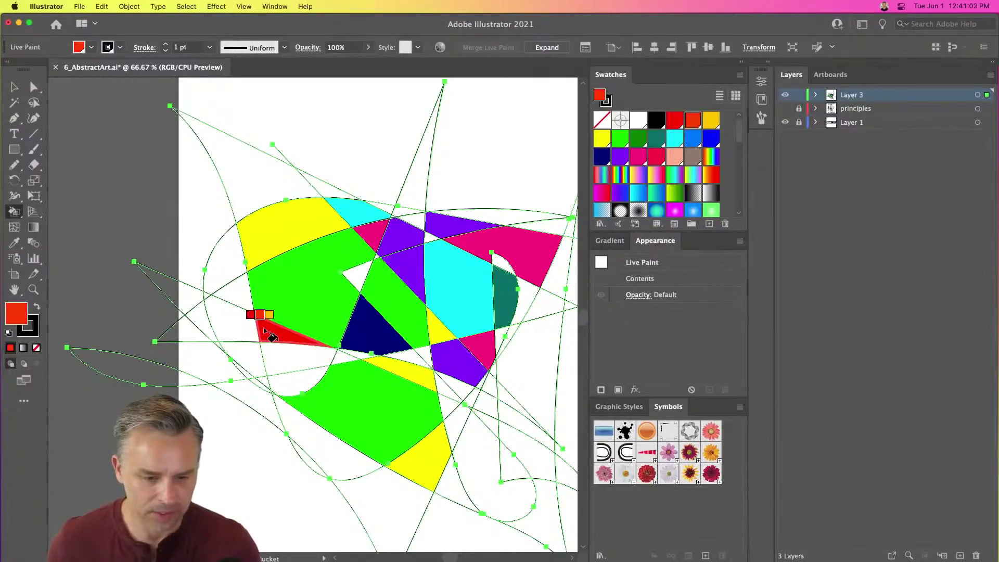
{"action": "left_click", "coordinate": [264, 330]}
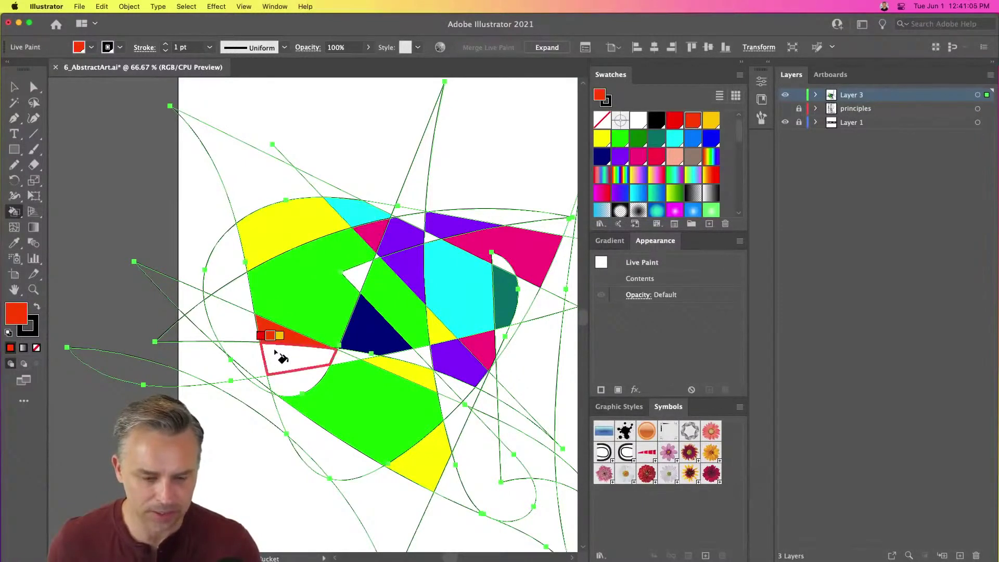
Step: Fill the region below the orange-red wedge, the hook-shaped lower-right region and the crescent at the scribble's far left with cyan
{"action": "key", "text": "Left"}
{"action": "key", "text": "Left"}
{"action": "key", "text": "Left"}
{"action": "key", "text": "Left"}
{"action": "key", "text": "Left"}
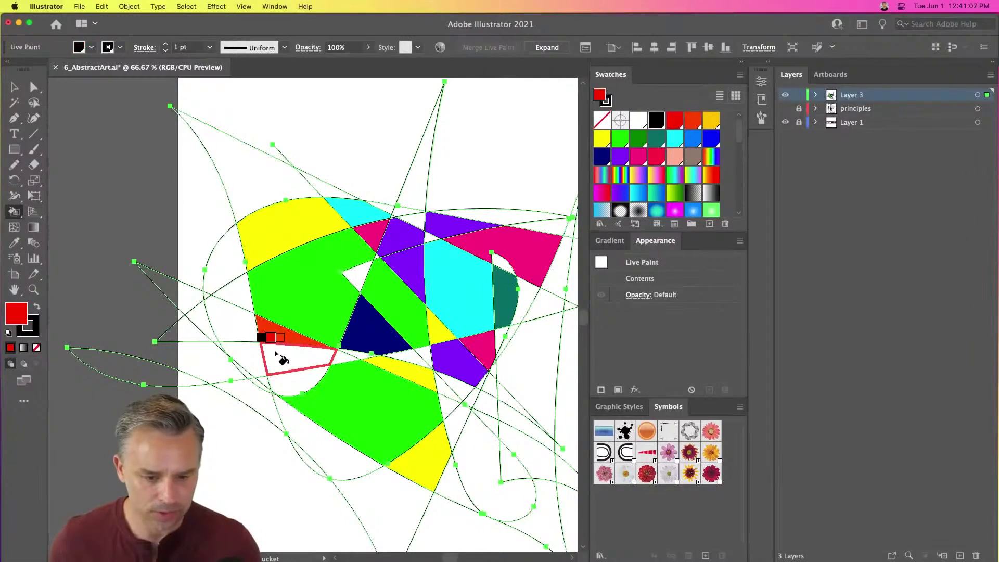
{"action": "key", "text": "Left"}
{"action": "key", "text": "Right"}
{"action": "key", "text": "Right"}
{"action": "key", "text": "Right"}
{"action": "key", "text": "Right"}
{"action": "key", "text": "Right"}
{"action": "key", "text": "Right"}
{"action": "key", "text": "Right"}
{"action": "key", "text": "Right"}
{"action": "key", "text": "Right"}
{"action": "key", "text": "Right"}
{"action": "key", "text": "Right"}
{"action": "key", "text": "Right"}
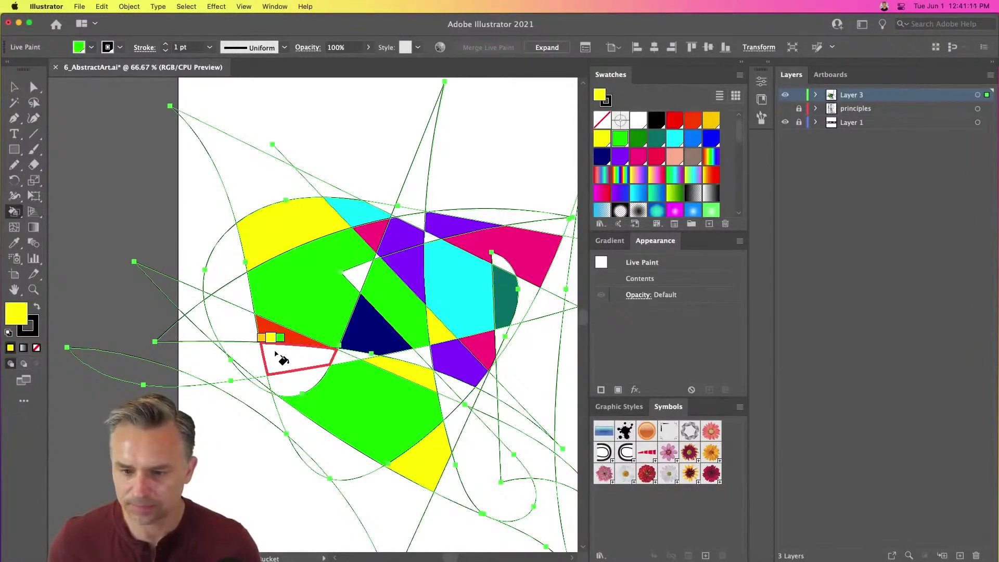
{"action": "left_click", "coordinate": [280, 358]}
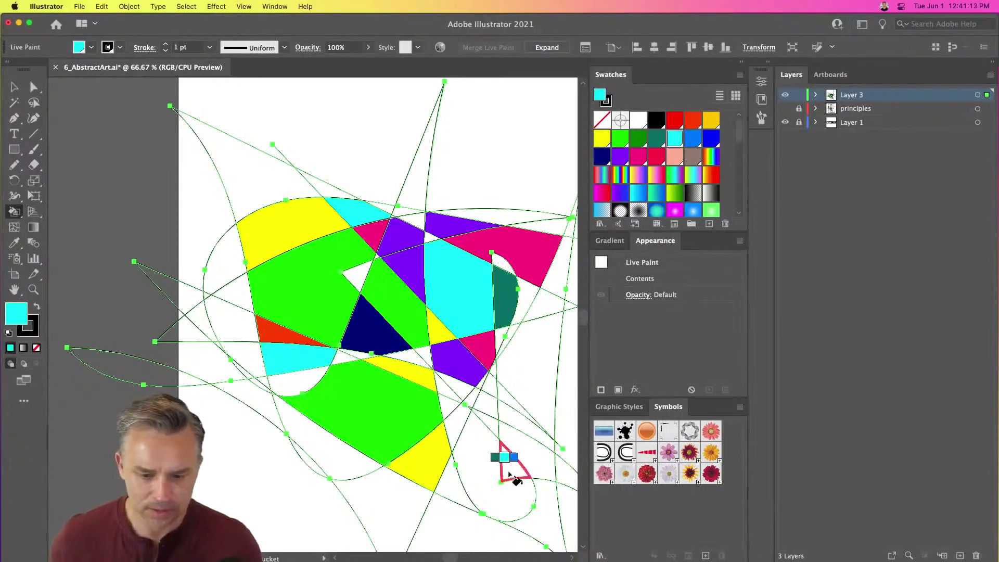
{"action": "left_click", "coordinate": [478, 458]}
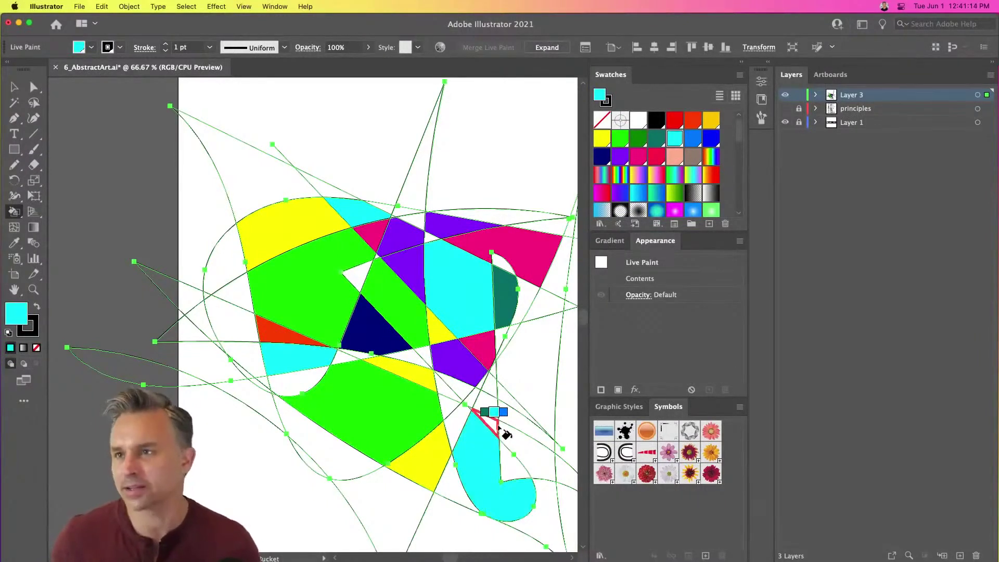
{"action": "left_click", "coordinate": [221, 272]}
Step: Fill the tall spike above the scribble, the leaf shape at its far left and the narrow lower-right sliver with navy
{"action": "key", "text": "Right"}
{"action": "key", "text": "Left"}
{"action": "key", "text": "Right"}
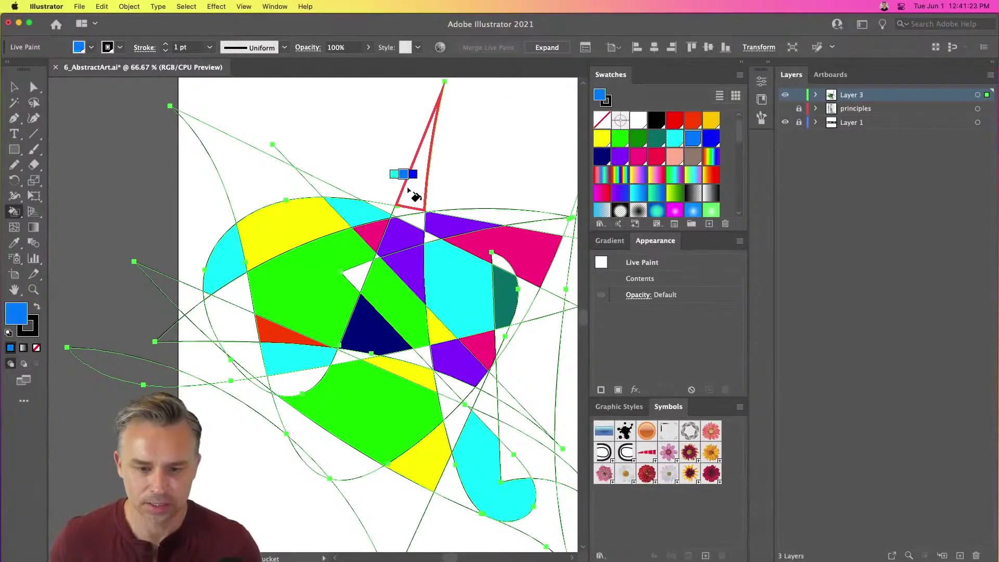
{"action": "key", "text": "Right"}
{"action": "key", "text": "Right"}
{"action": "left_click", "coordinate": [408, 191]}
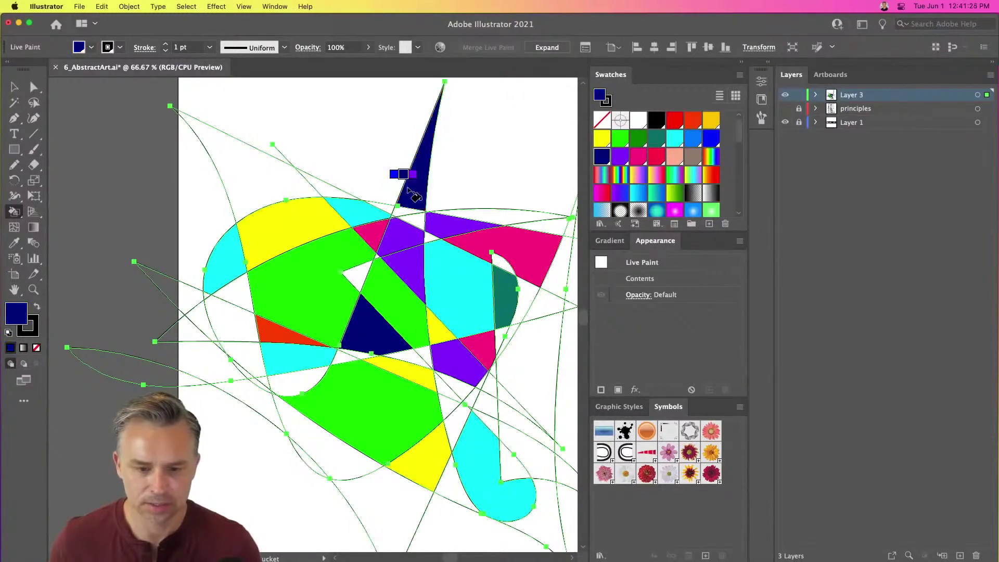
{"action": "left_click", "coordinate": [150, 380]}
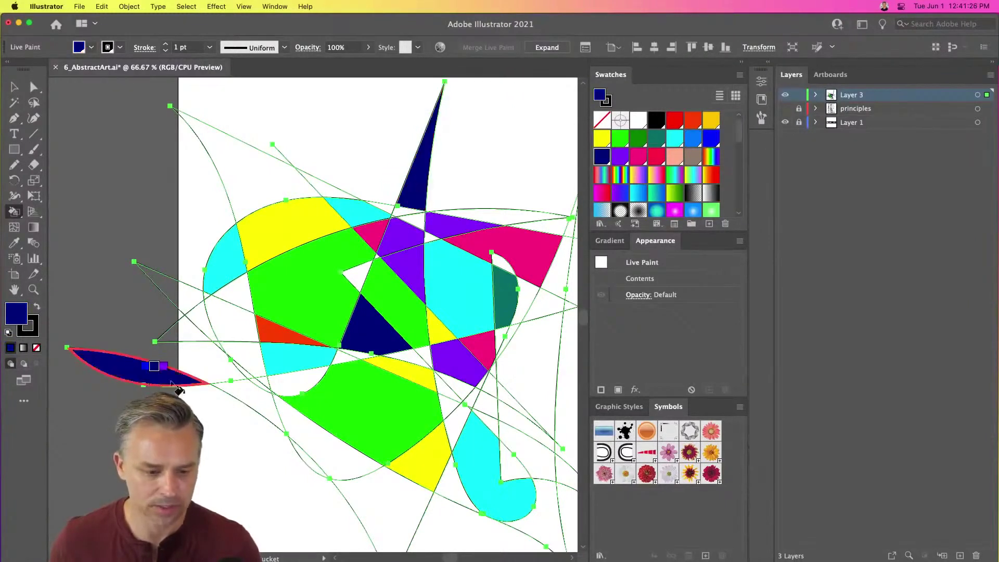
{"action": "left_click", "coordinate": [542, 434]}
Step: Fill the large open region right of the magenta and violet areas with violet, and deselect the artwork
{"action": "key", "text": "Right"}
{"action": "key", "text": "Right"}
{"action": "key", "text": "Left"}
{"action": "key", "text": "Left"}
{"action": "key", "text": "Right"}
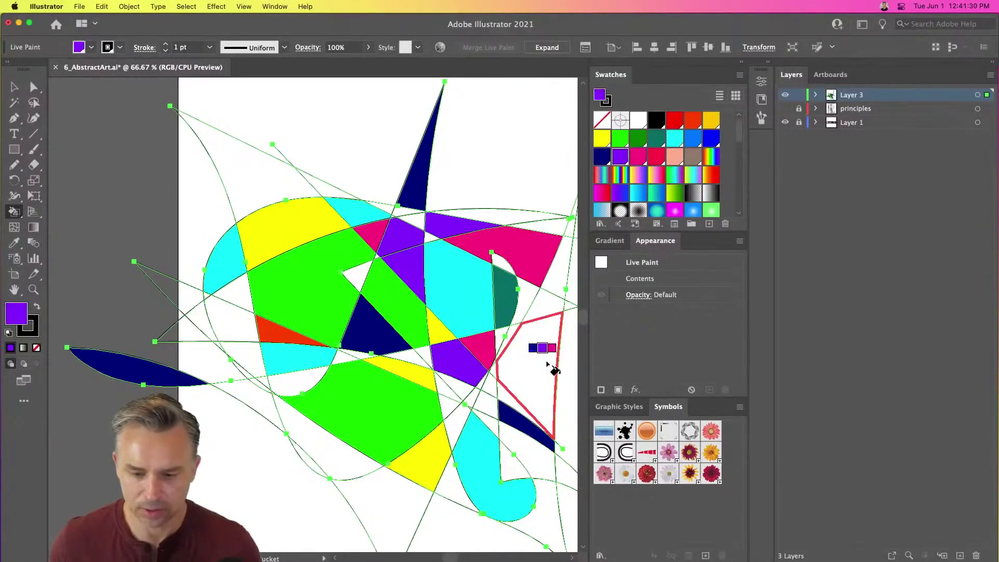
{"action": "left_click", "coordinate": [548, 364]}
{"action": "left_click", "coordinate": [15, 87]}
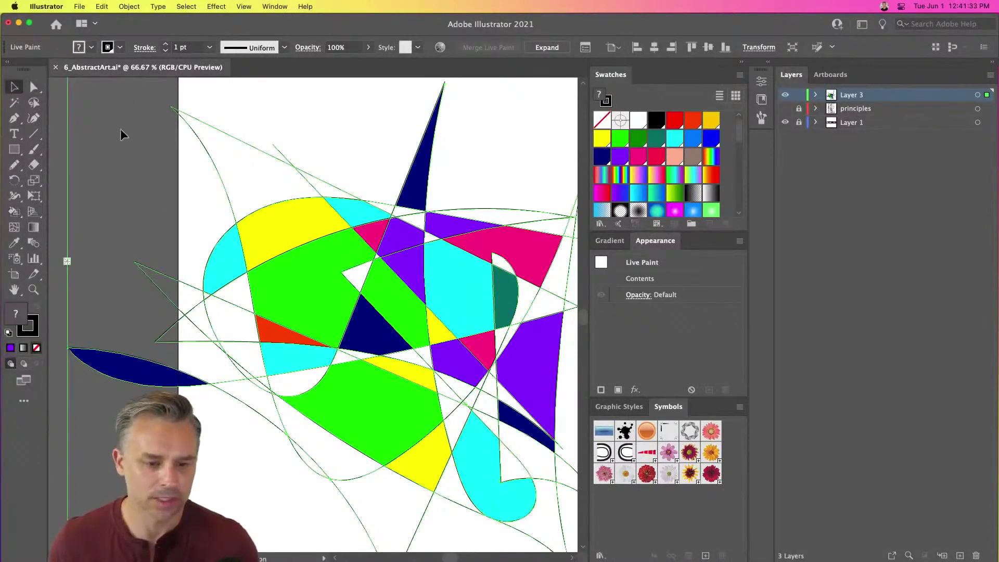
{"action": "left_click", "coordinate": [123, 135]}
{"action": "left_click_drag", "start_coordinate": [158, 287], "coordinate": [104, 256]}
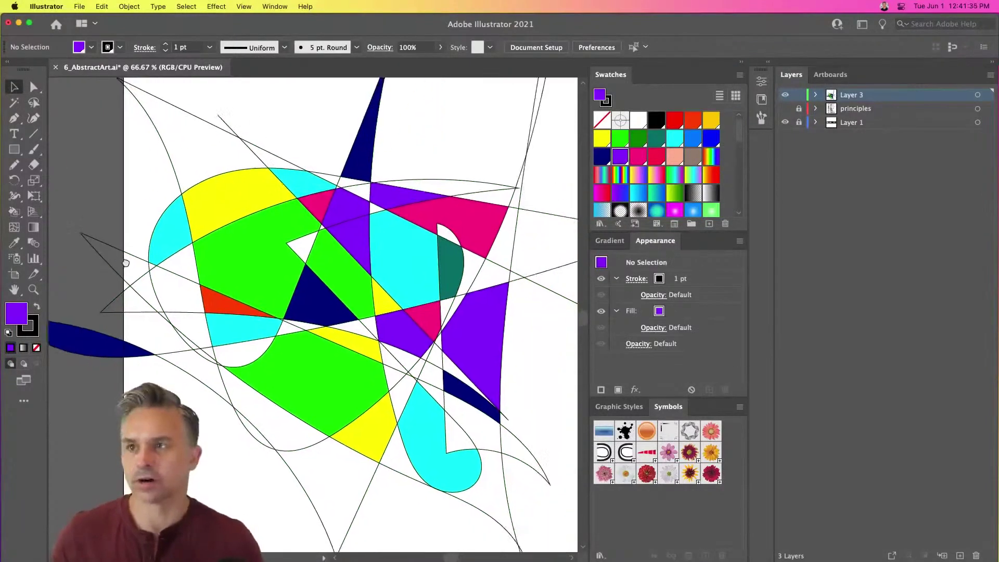
Step: Detach the Swatches panel, collapse the other panels, and lengthen it to show all swatches beside the artwork
{"action": "left_click", "coordinate": [738, 63]}
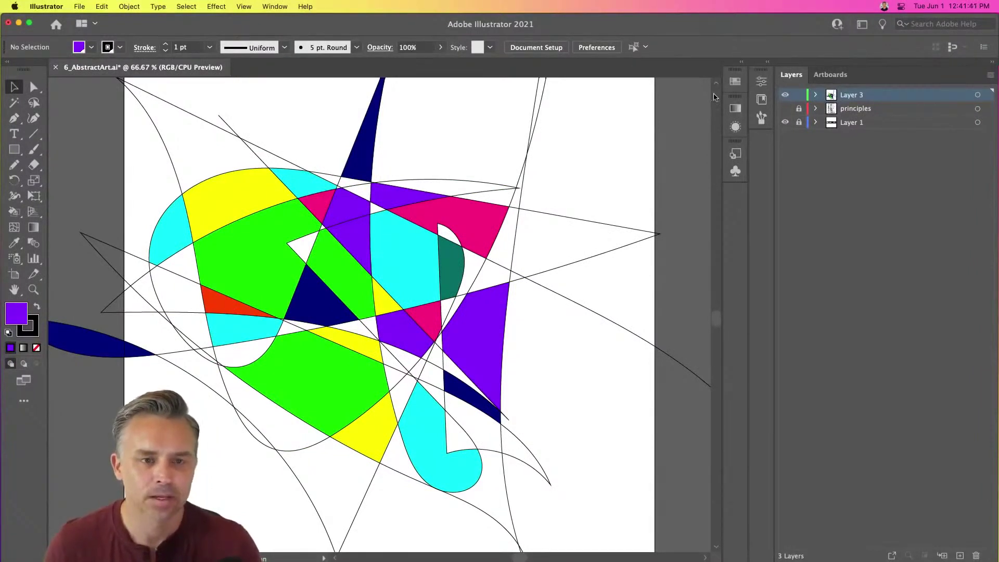
{"action": "left_click", "coordinate": [742, 63]}
{"action": "left_click_drag", "start_coordinate": [610, 78], "coordinate": [436, 111]}
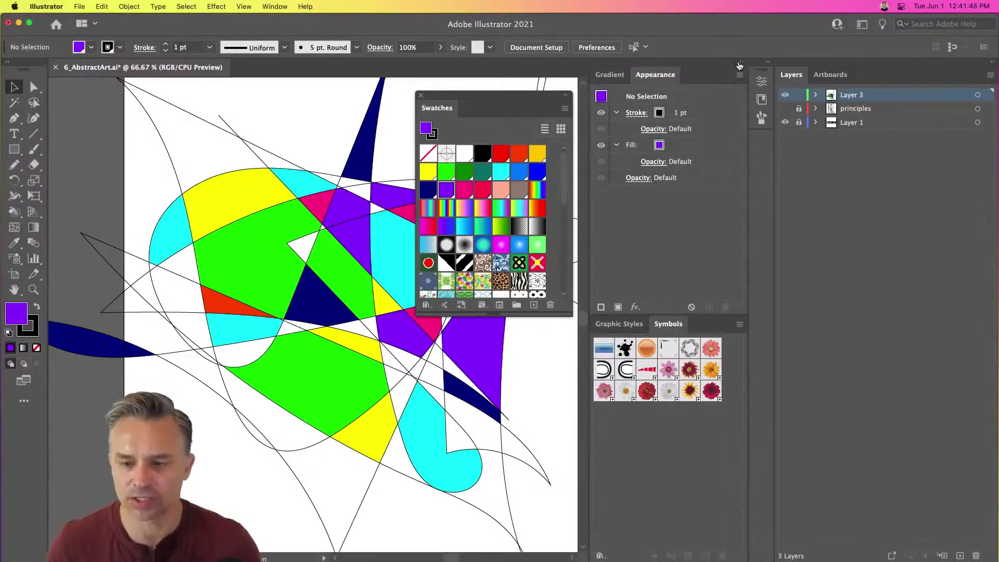
{"action": "left_click", "coordinate": [742, 64]}
{"action": "left_click_drag", "start_coordinate": [504, 100], "coordinate": [612, 86]}
{"action": "left_click_drag", "start_coordinate": [622, 301], "coordinate": [623, 549]}
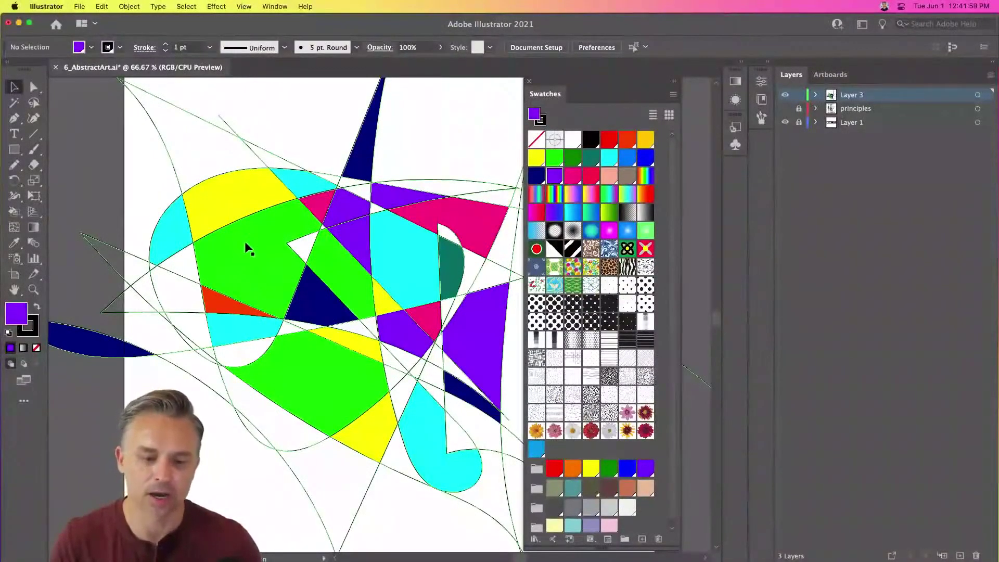
{"action": "left_click", "coordinate": [267, 229]}
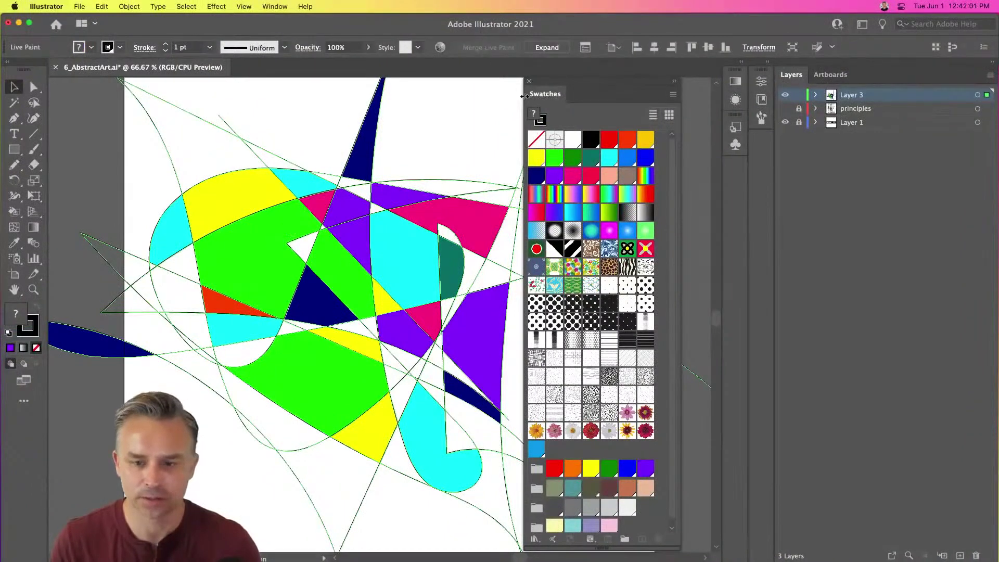
{"action": "left_click_drag", "start_coordinate": [590, 85], "coordinate": [696, 73]}
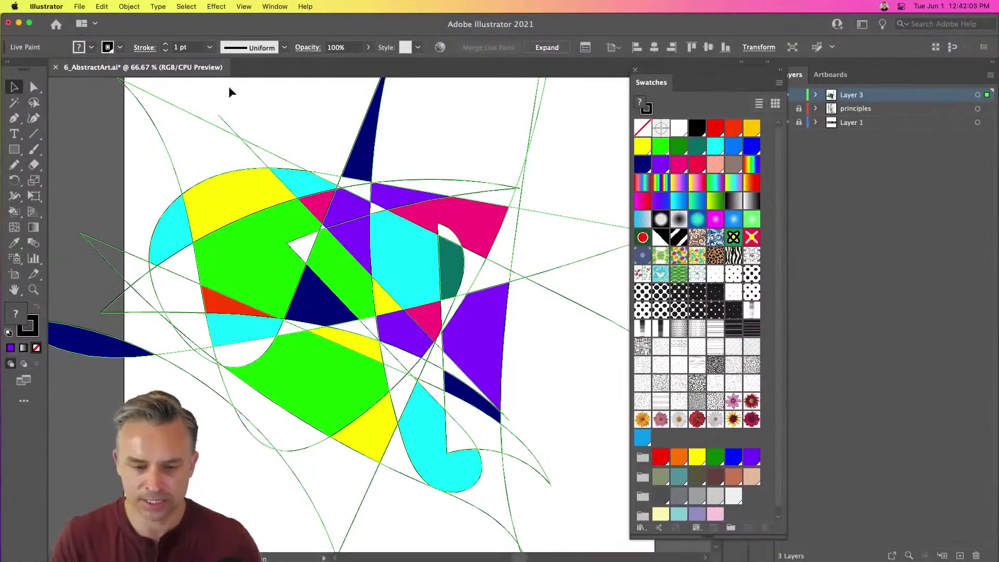
Step: With the Live Paint Selection tool, fill the small triangle above the cyan wedge and the pointed lower-right tail with yellow
{"action": "left_click", "coordinate": [11, 217]}
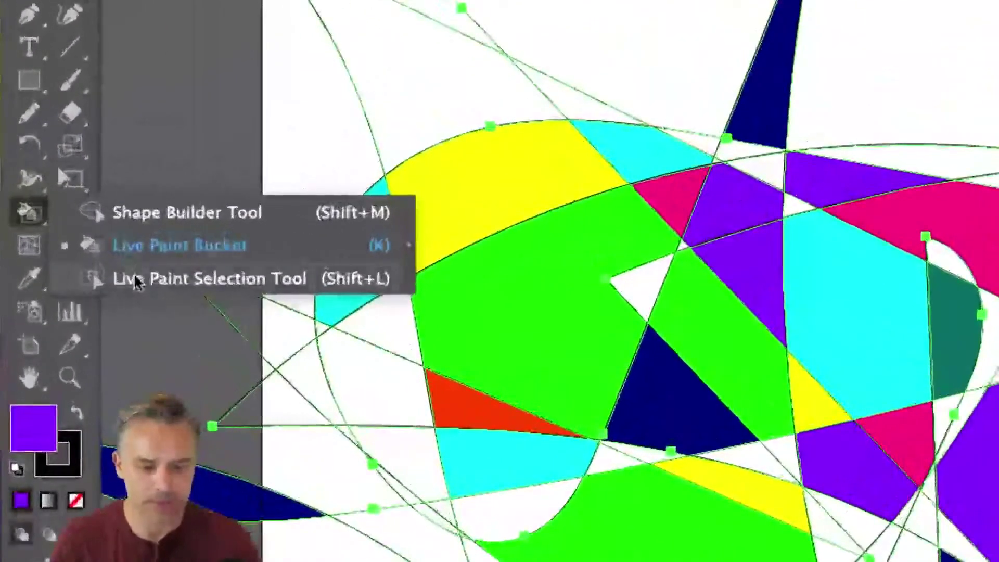
{"action": "left_click", "coordinate": [136, 282]}
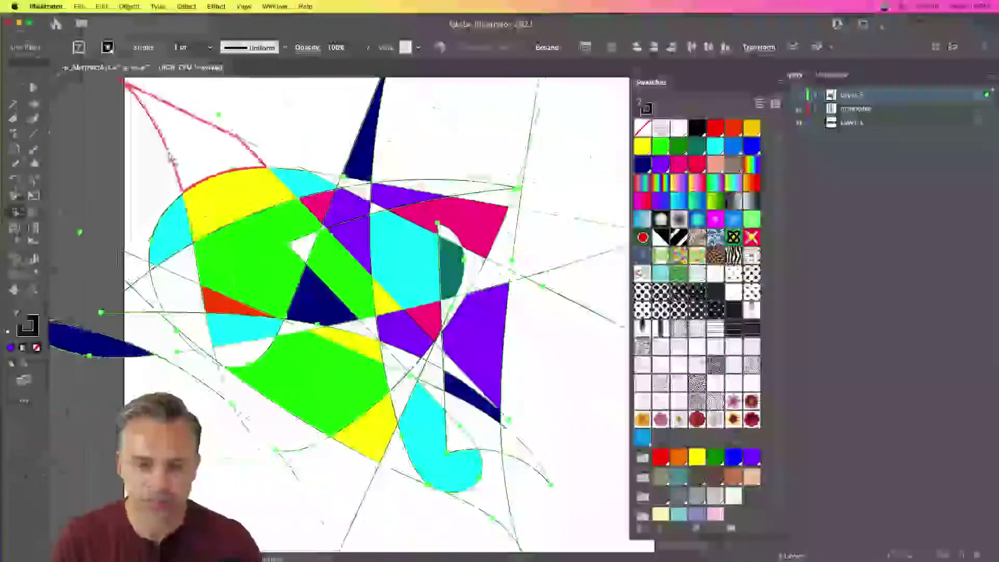
{"action": "left_click", "coordinate": [276, 167]}
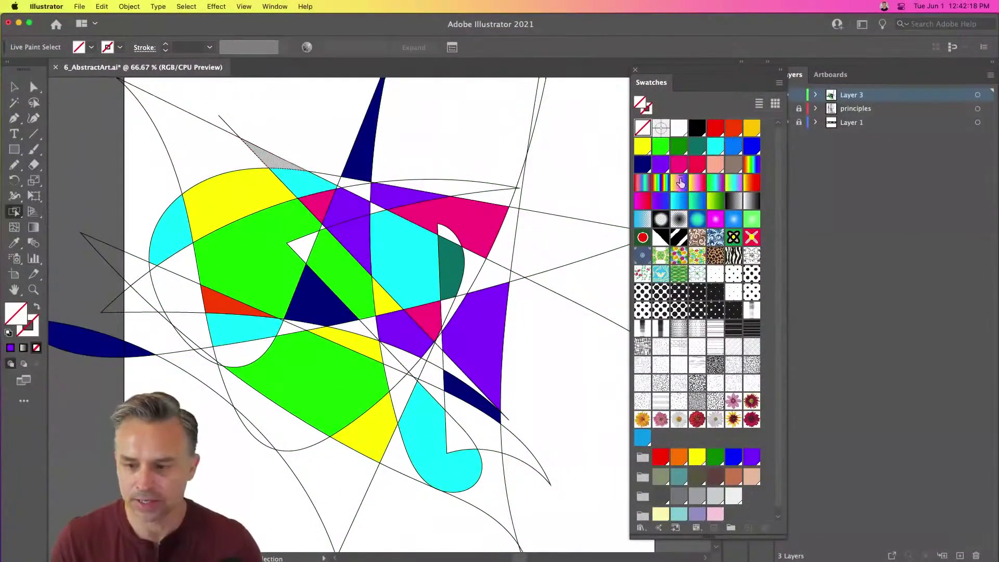
{"action": "left_click", "coordinate": [643, 146]}
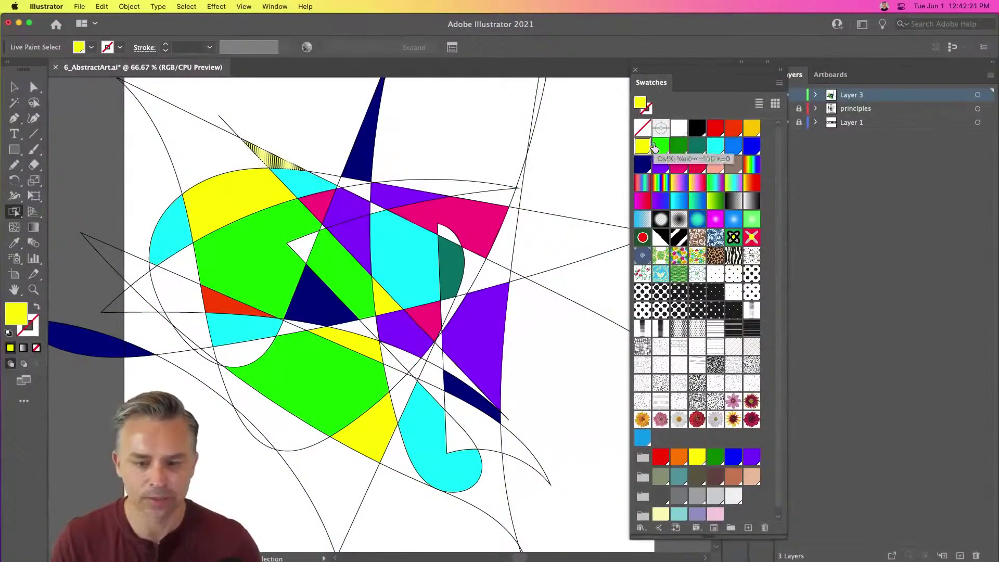
{"action": "left_click", "coordinate": [520, 455]}
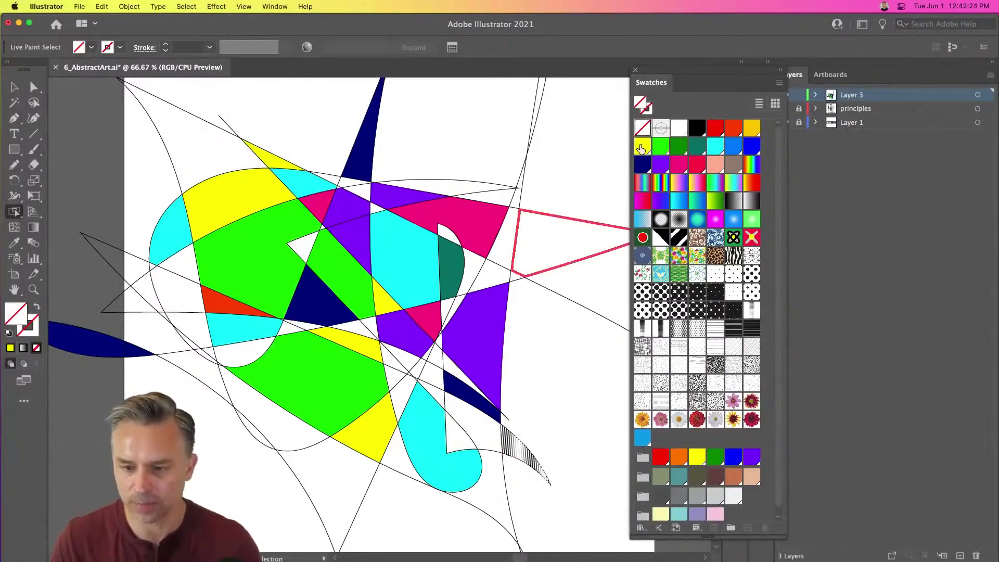
{"action": "left_click", "coordinate": [641, 148]}
{"action": "left_click", "coordinate": [359, 440]}
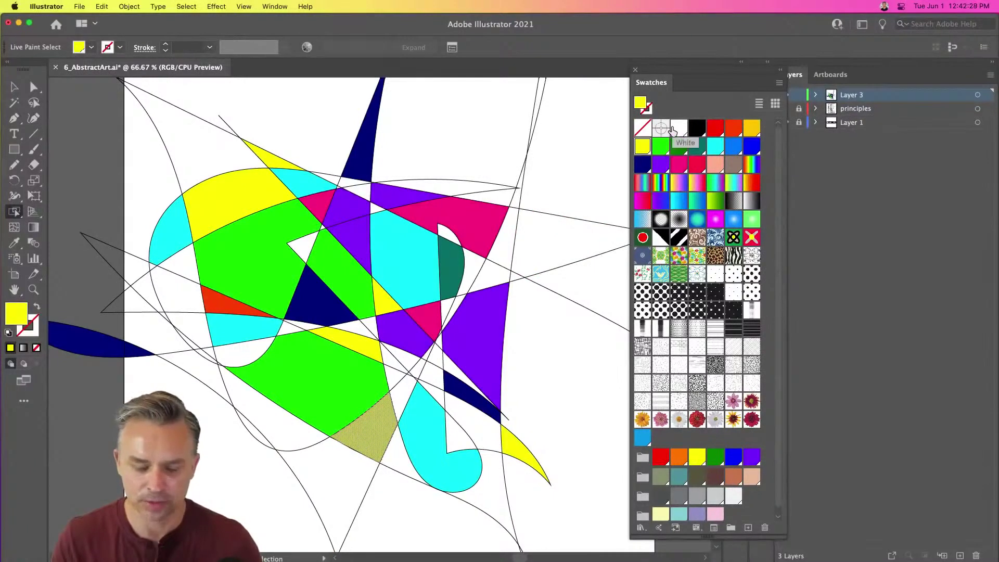
Step: Recolor the cyan region below the orange-red wedge magenta, and fill the region beside the navy leaf shape with yellow
{"action": "left_click", "coordinate": [224, 330]}
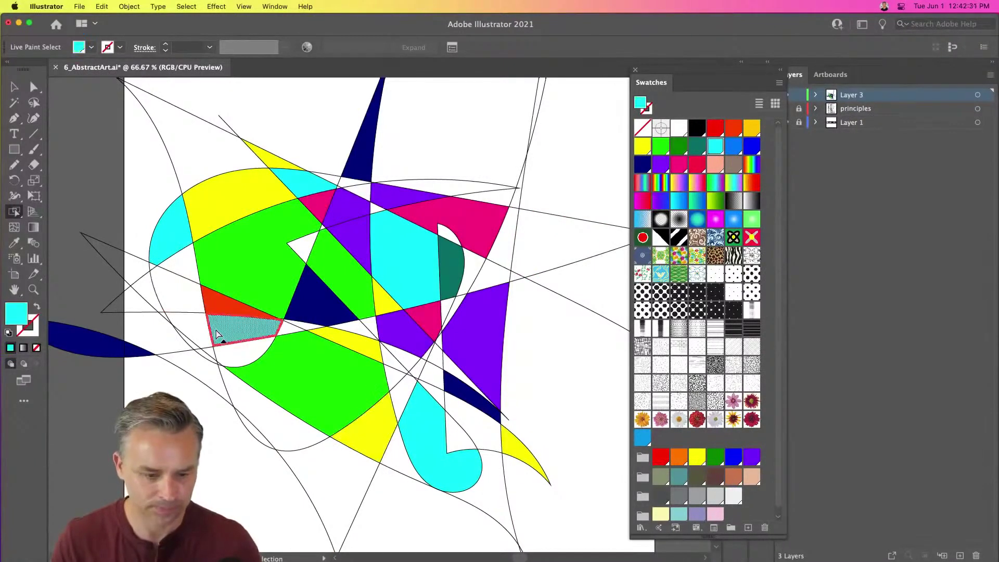
{"action": "left_click", "coordinate": [677, 166]}
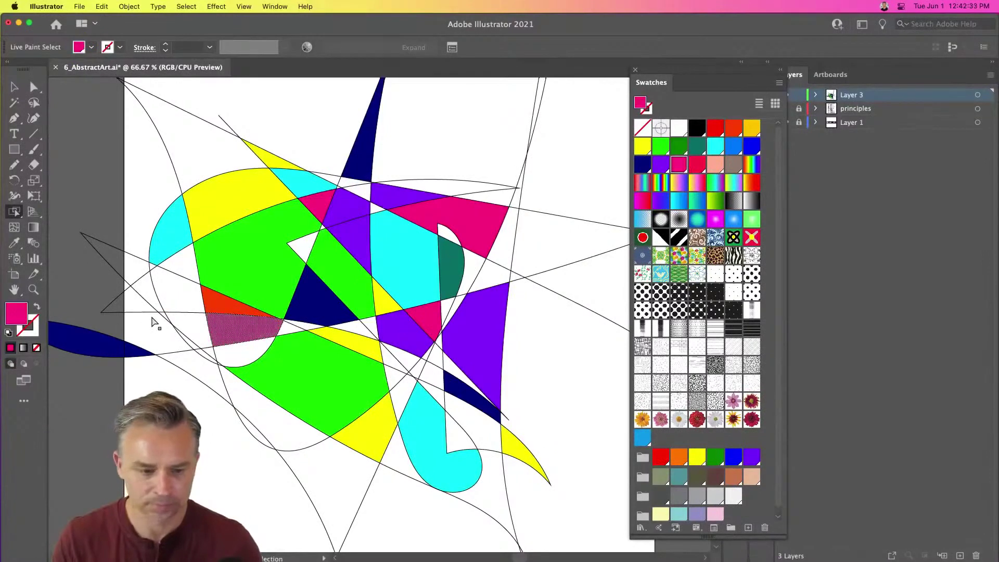
{"action": "scroll", "coordinate": [234, 283], "scroll_direction": "down", "scroll_amount": 3}
{"action": "scroll", "coordinate": [235, 283], "scroll_direction": "left", "scroll_amount": 4}
{"action": "left_click", "coordinate": [268, 303]}
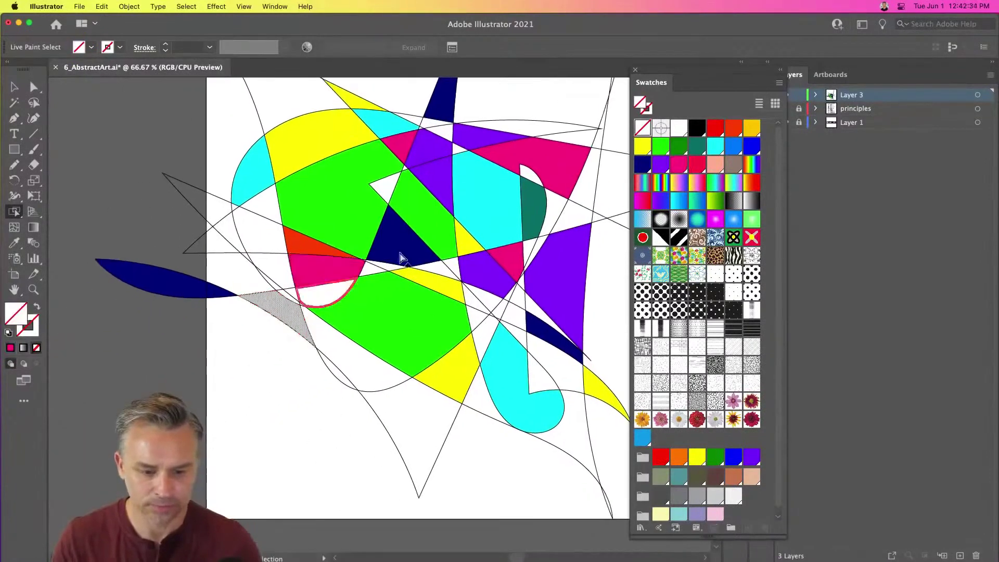
{"action": "left_click", "coordinate": [643, 146]}
Step: Select the whole Live Paint artwork and return the Swatches panel to the collapsed panel dock
{"action": "left_click", "coordinate": [14, 87]}
{"action": "left_click", "coordinate": [336, 218]}
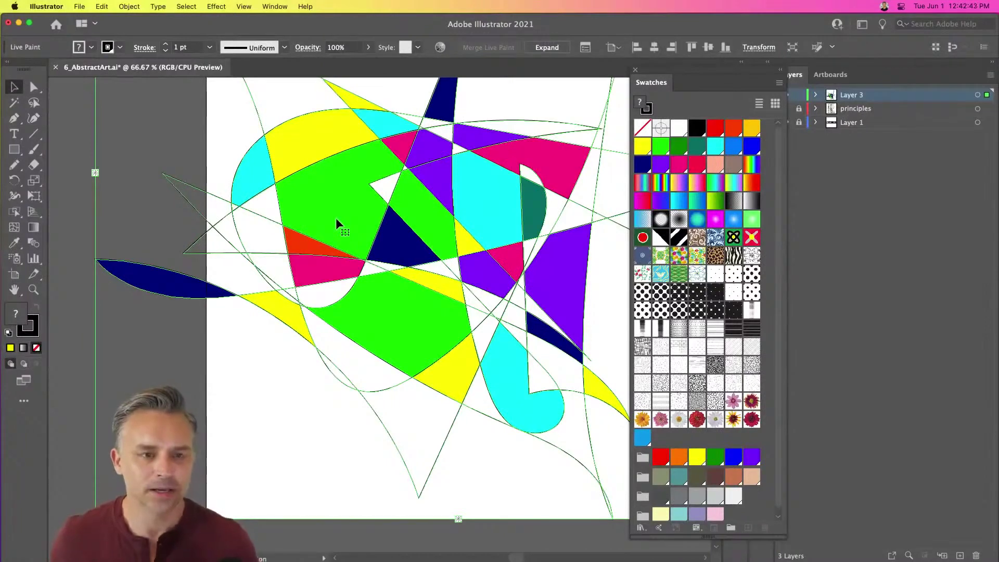
{"action": "left_click_drag", "start_coordinate": [726, 73], "coordinate": [832, 71]}
{"action": "left_click_drag", "start_coordinate": [439, 167], "coordinate": [415, 252]}
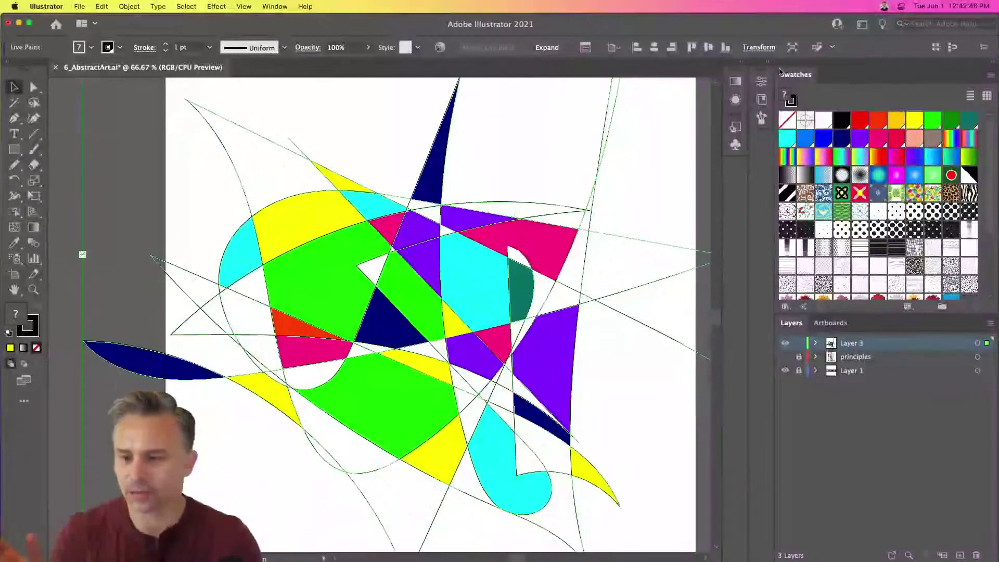
{"action": "left_click_drag", "start_coordinate": [809, 74], "coordinate": [735, 71]}
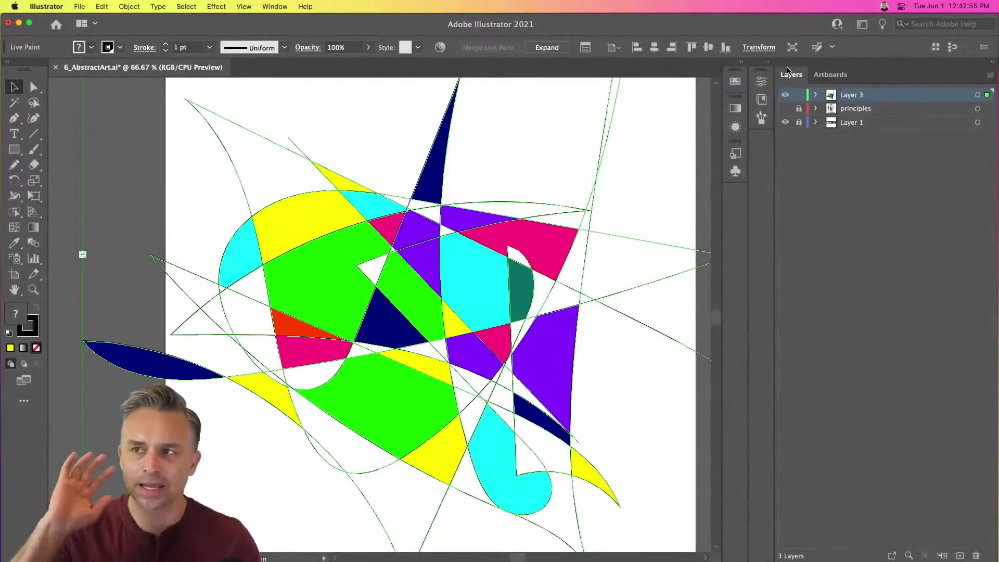
Step: Duplicate Layer 3 with its painted artwork
{"action": "key", "text": "super+minus"}
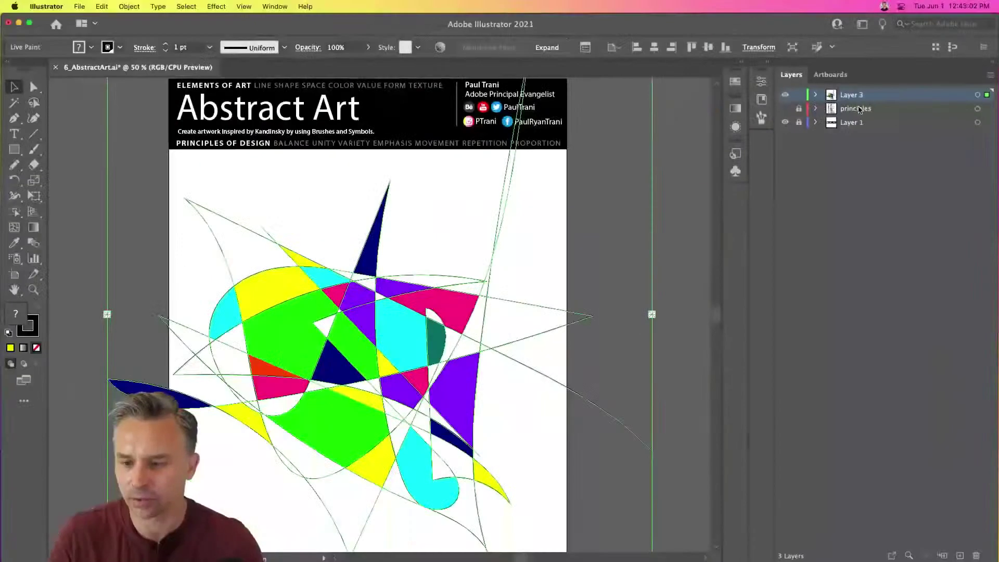
{"action": "left_click_drag", "start_coordinate": [864, 97], "coordinate": [890, 359]}
{"action": "left_click_drag", "start_coordinate": [951, 538], "coordinate": [961, 556]}
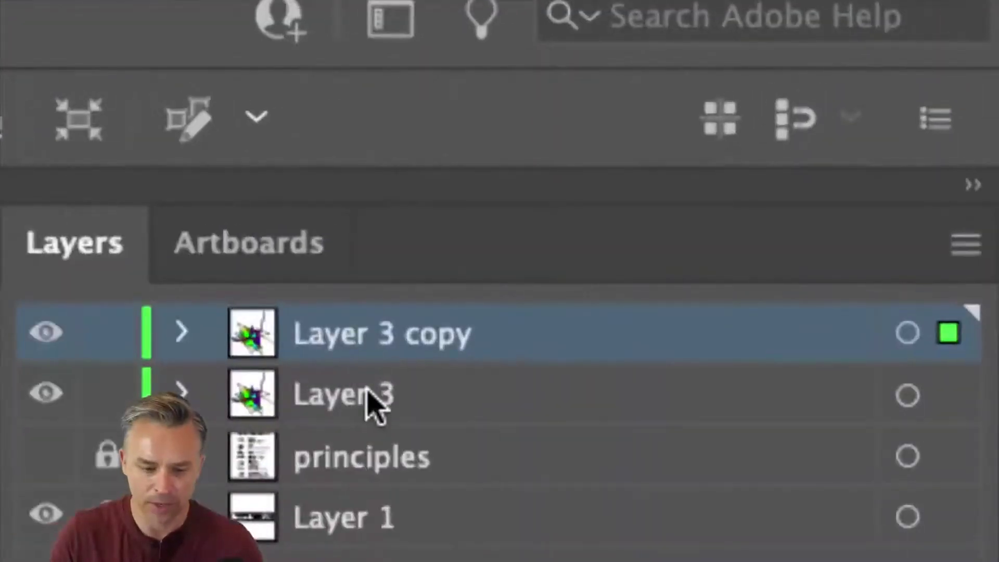
Step: Rename the original Layer 3 as Backup and make Layer 3 copy the active layer
{"action": "double_click", "coordinate": [857, 108]}
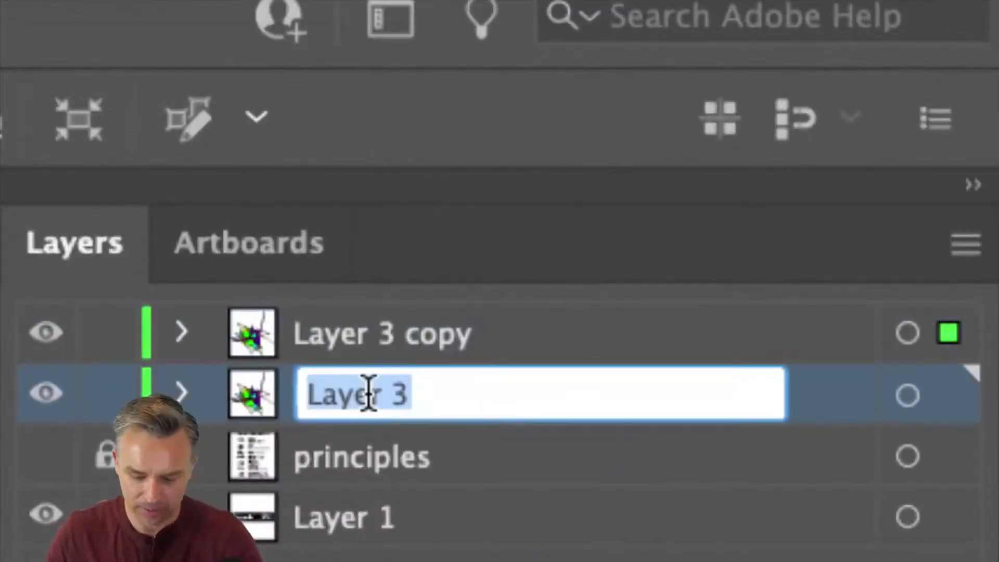
{"action": "type", "text": "Bakcu"}
{"action": "key", "text": "BackSpace"}
{"action": "key", "text": "BackSpace"}
{"action": "key", "text": "BackSpace"}
{"action": "type", "text": "ckuu"}
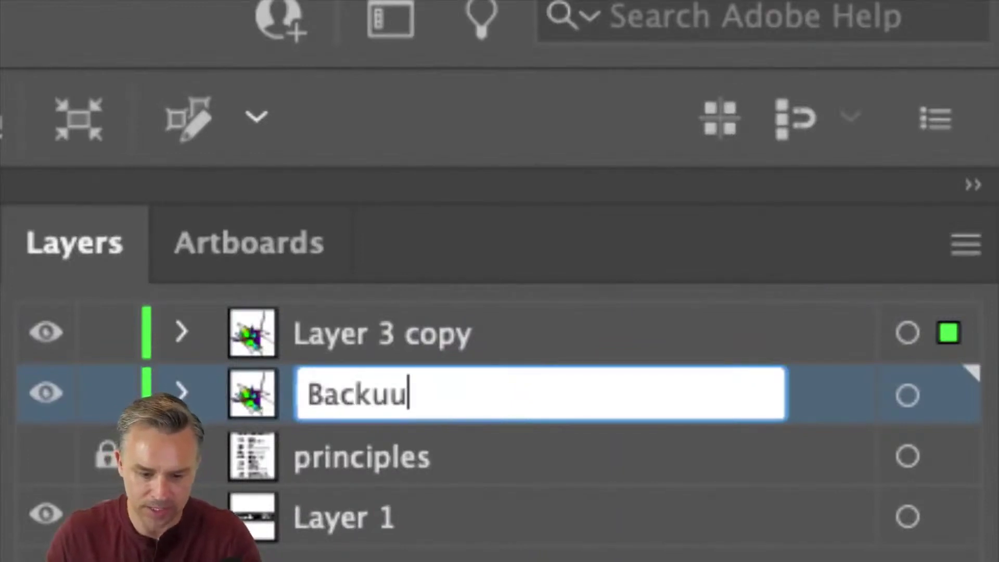
{"action": "key", "text": "BackSpace"}
{"action": "type", "text": "p"}
{"action": "key", "text": "Return"}
{"action": "left_click", "coordinate": [346, 358]}
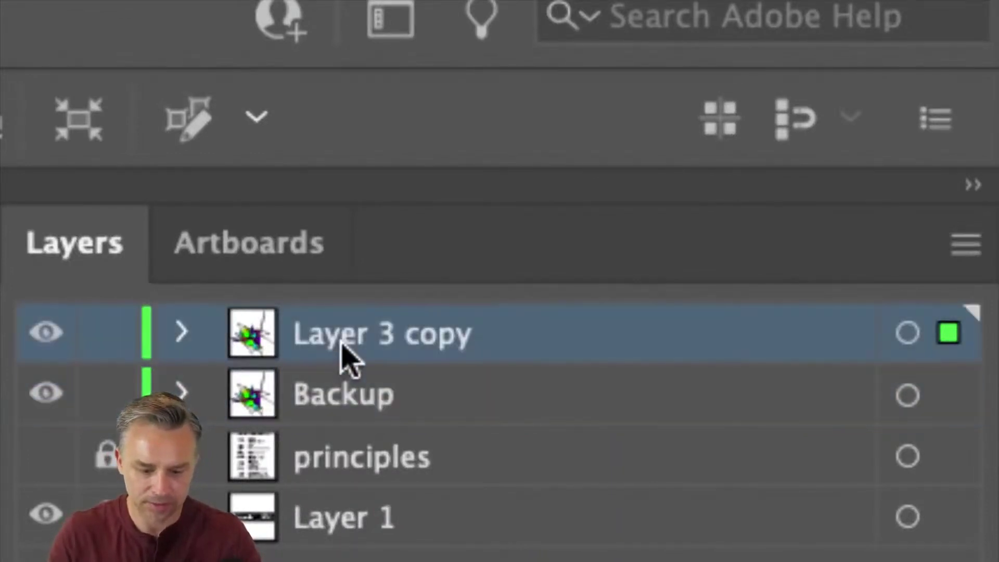
Step: Hide the Backup layer and rename Layer 3 copy as new
{"action": "left_click", "coordinate": [46, 394]}
{"action": "double_click", "coordinate": [367, 339]}
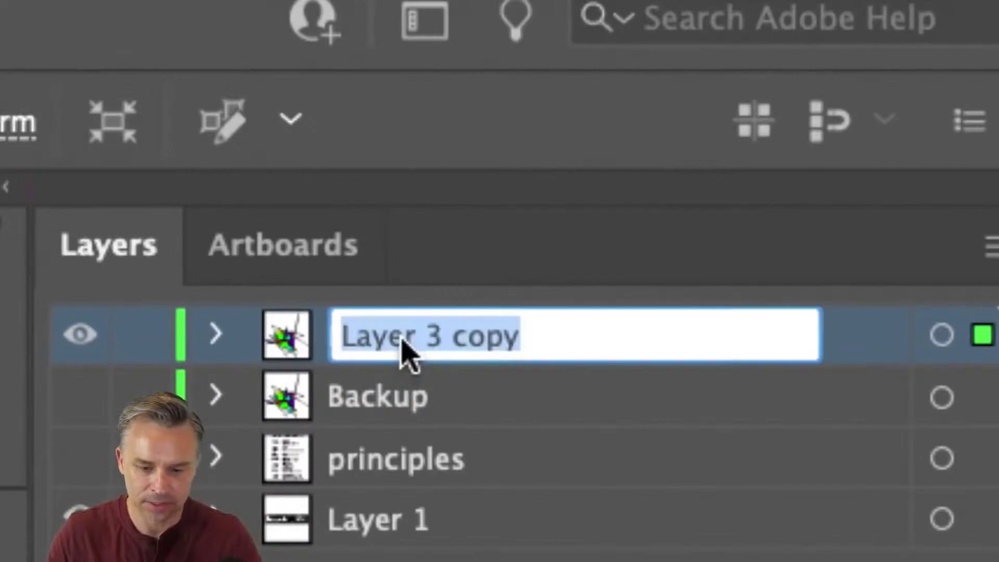
{"action": "type", "text": "new"}
{"action": "key", "text": "Return"}
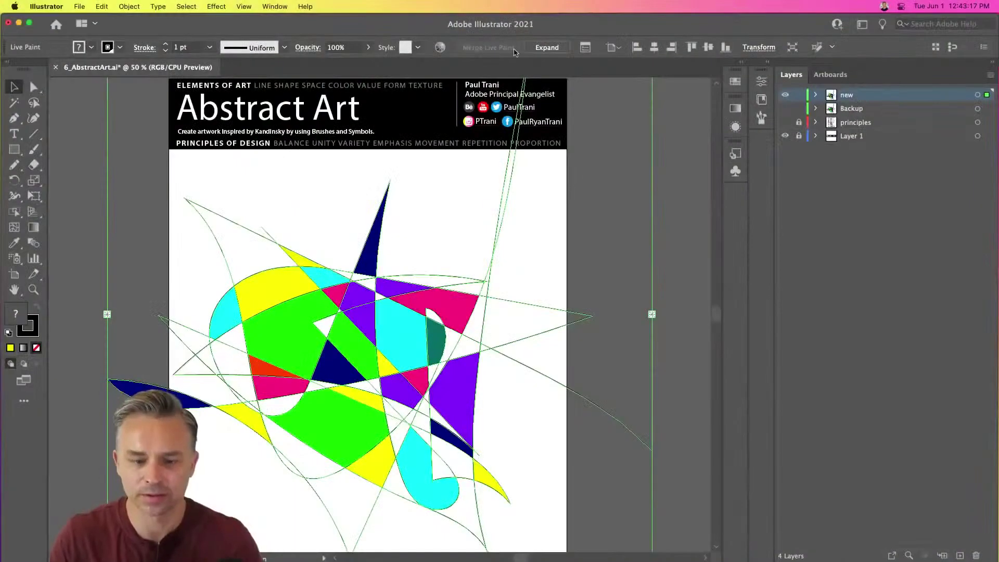
Step: Open the Basic Graphics_Dots pattern swatch library
{"action": "scroll", "coordinate": [302, 214], "scroll_direction": "down", "scroll_amount": 3}
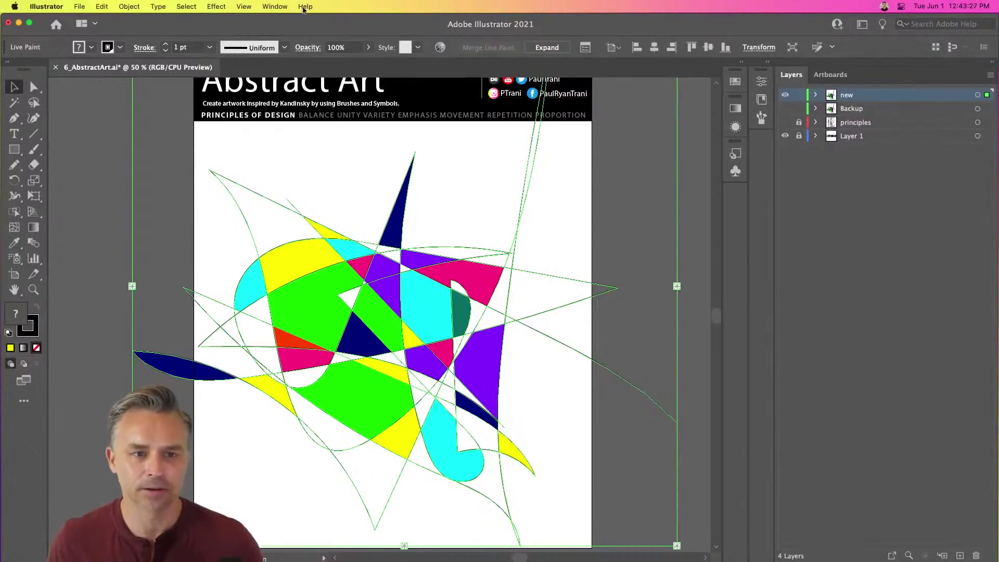
{"action": "left_click", "coordinate": [265, 6]}
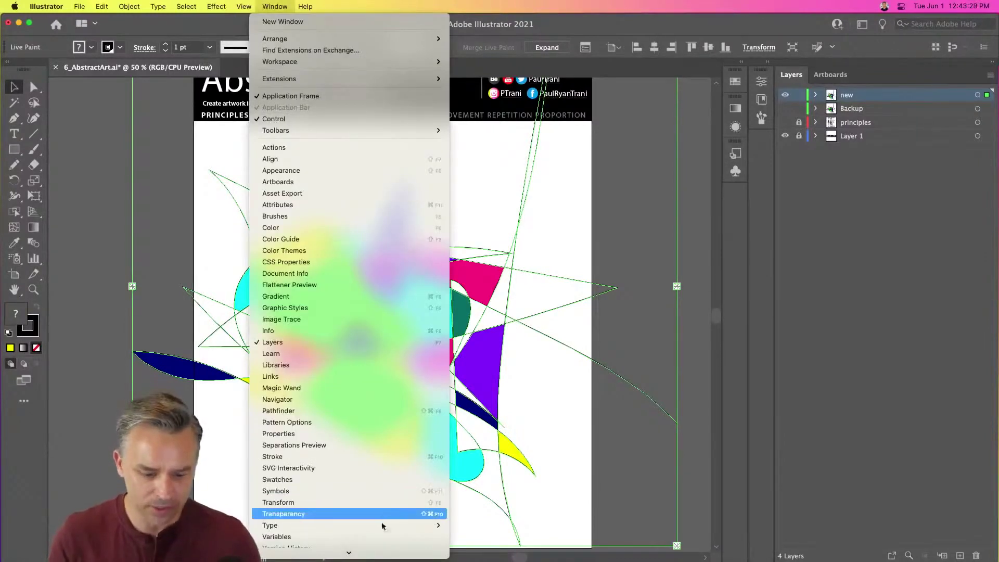
{"action": "mouse_move", "coordinate": [357, 508]}
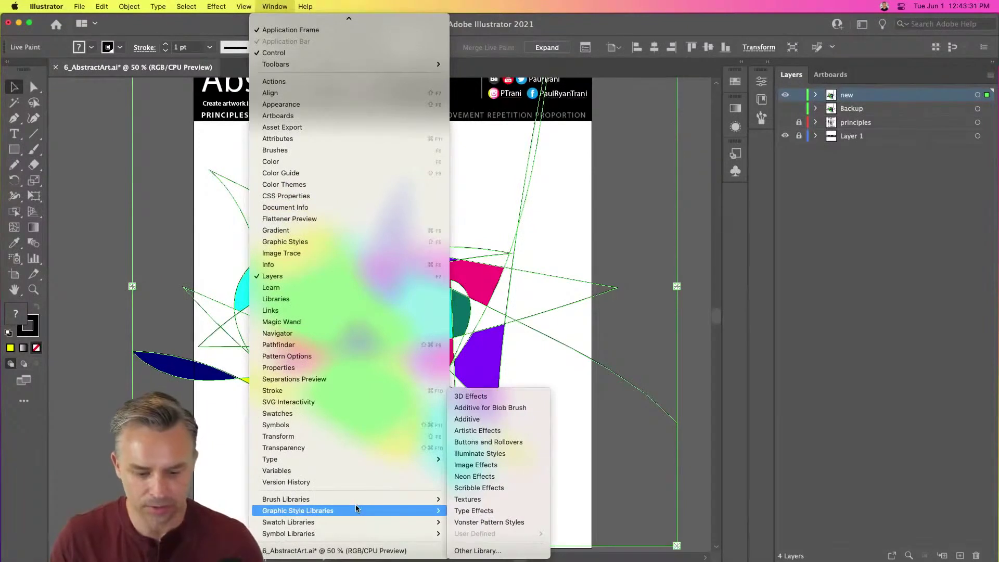
{"action": "mouse_move", "coordinate": [357, 527]}
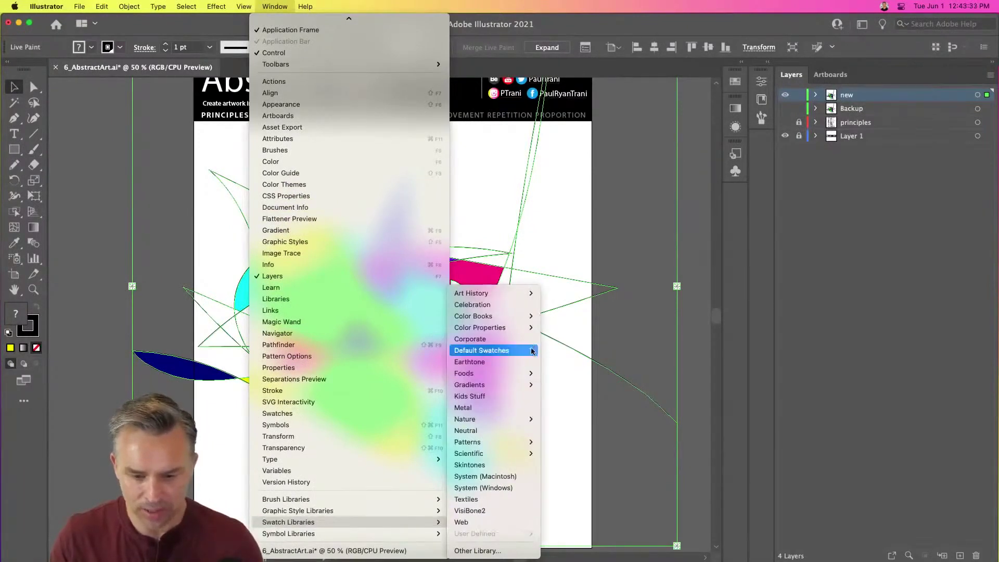
{"action": "mouse_move", "coordinate": [529, 326]}
{"action": "mouse_move", "coordinate": [513, 443]}
{"action": "mouse_move", "coordinate": [562, 444]}
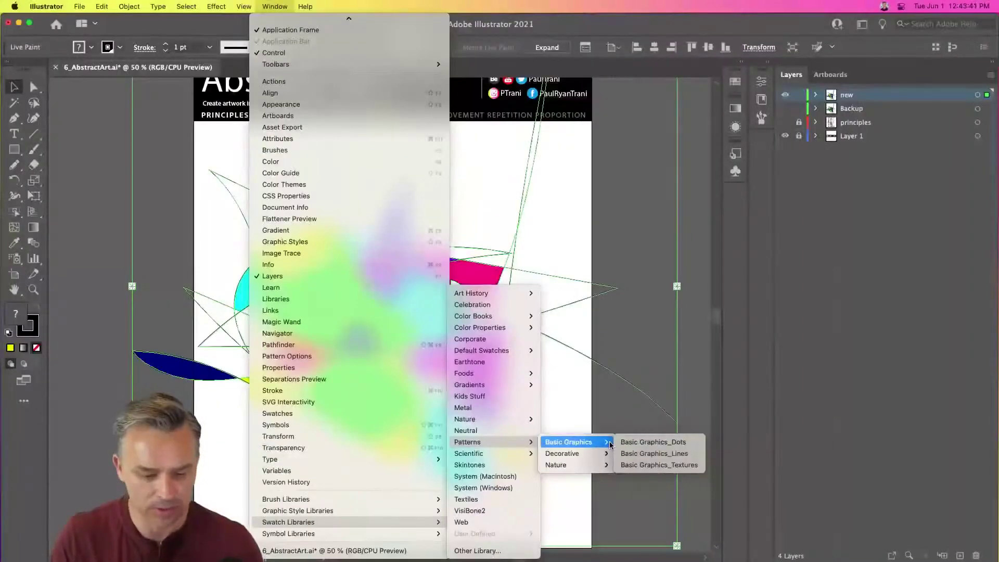
{"action": "left_click", "coordinate": [643, 443]}
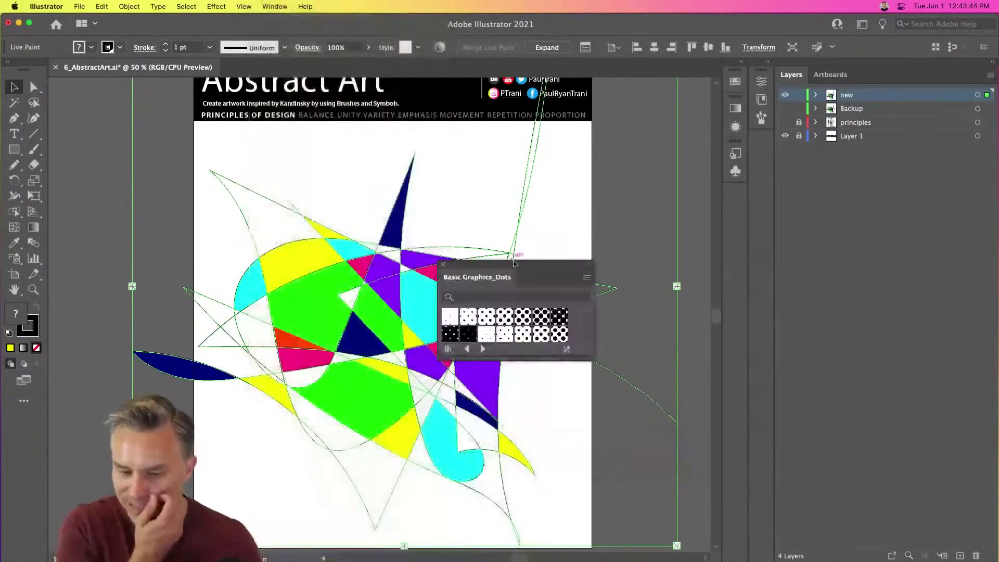
Step: Expand the panel dock with Swatches, enlarge the Swatches panel to show the pattern swatches, and close the Basic Graphics_Dots library
{"action": "left_click_drag", "start_coordinate": [500, 258], "coordinate": [454, 75]}
{"action": "left_click", "coordinate": [767, 61]}
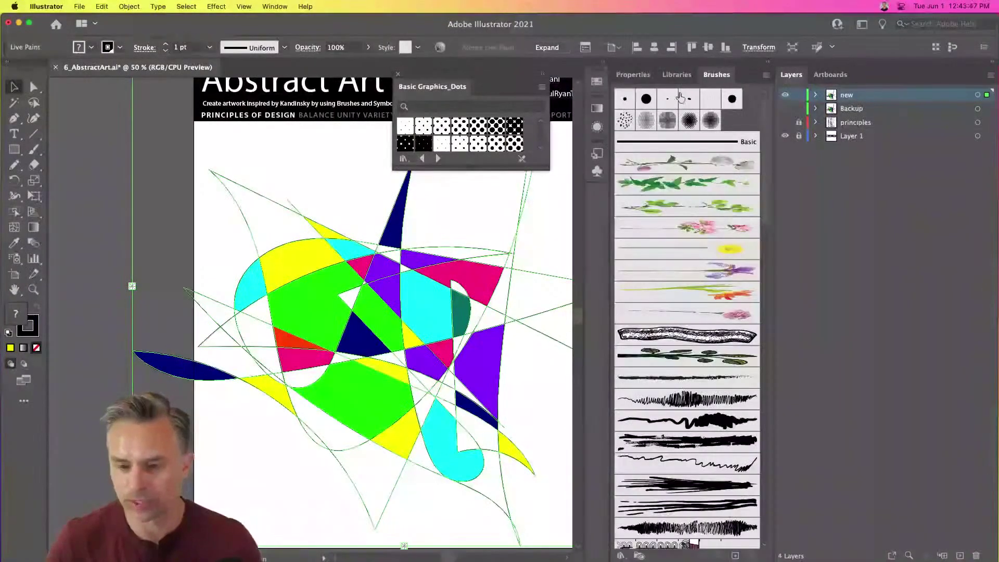
{"action": "left_click", "coordinate": [604, 64]}
{"action": "left_click", "coordinate": [768, 63]}
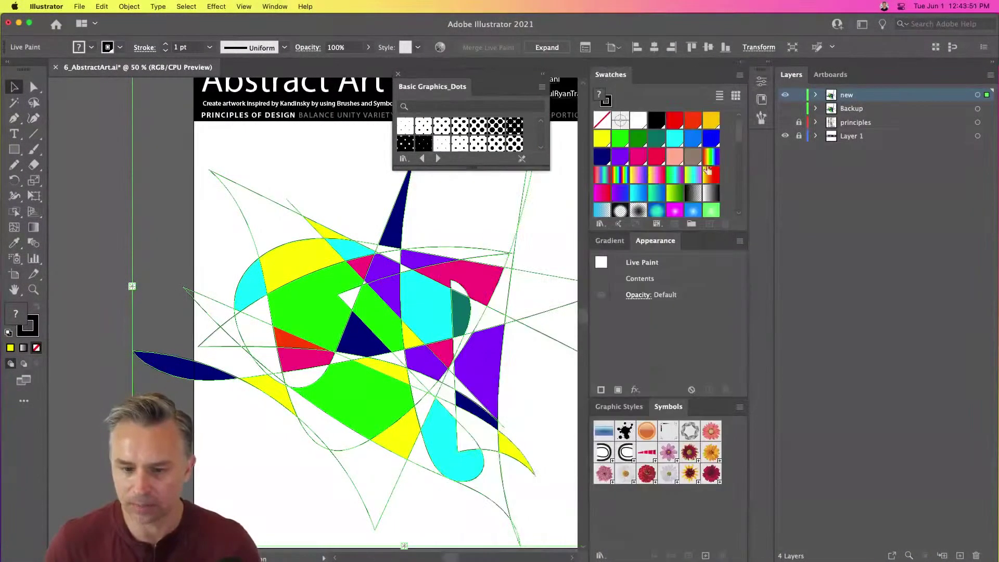
{"action": "left_click_drag", "start_coordinate": [702, 232], "coordinate": [702, 394]}
{"action": "scroll", "coordinate": [650, 330], "scroll_direction": "down", "scroll_amount": 3}
{"action": "scroll", "coordinate": [650, 331], "scroll_direction": "up", "scroll_amount": 2}
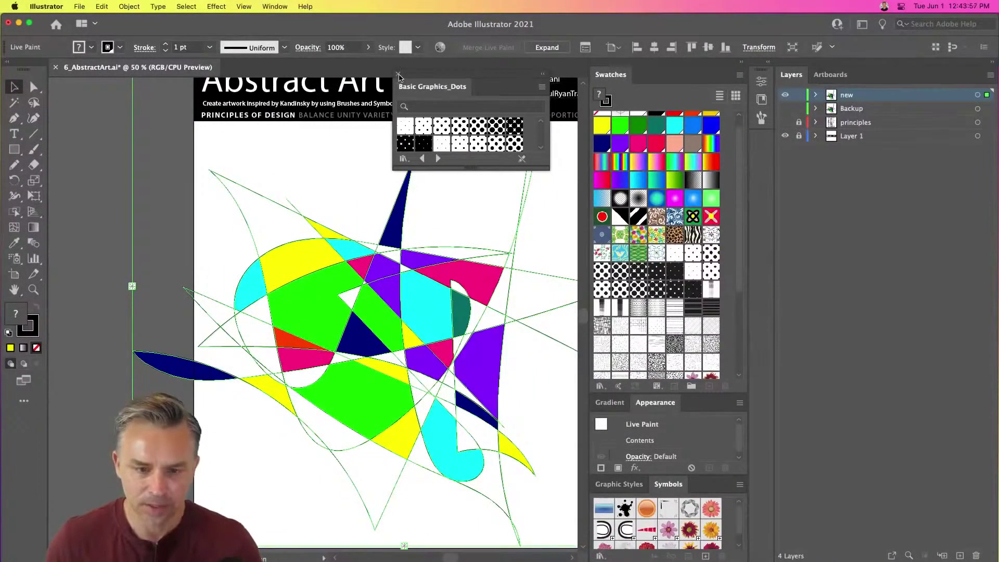
{"action": "left_click", "coordinate": [398, 76]}
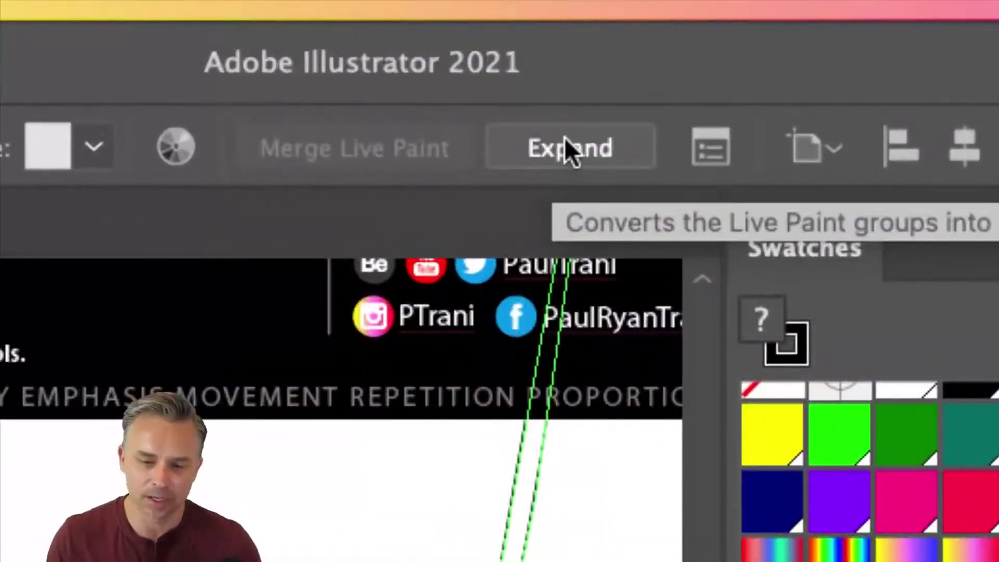
Step: Expand the Live Paint artwork into regular paths and ungroup the result
{"action": "left_click", "coordinate": [567, 151]}
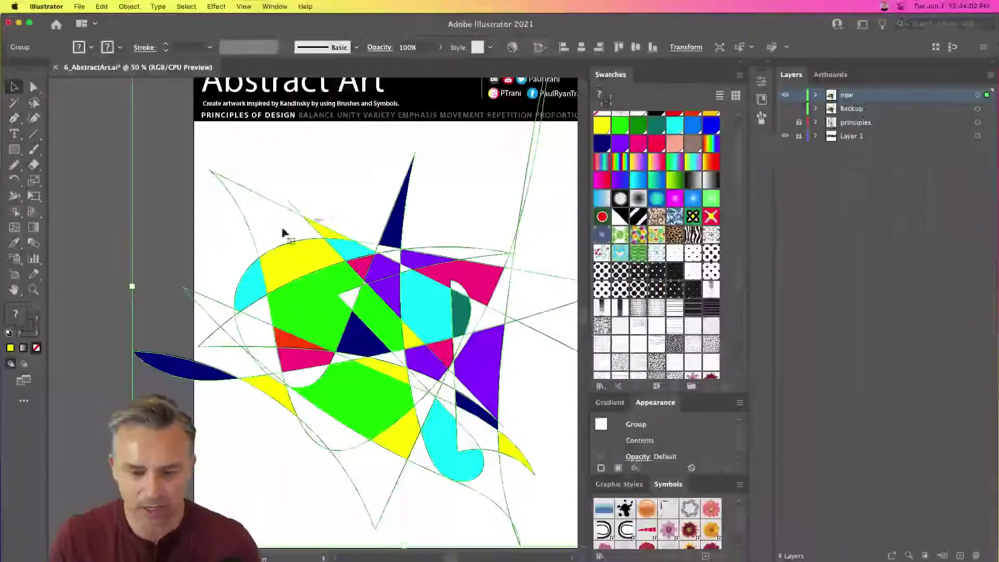
{"action": "left_click", "coordinate": [336, 173]}
{"action": "left_click", "coordinate": [300, 304]}
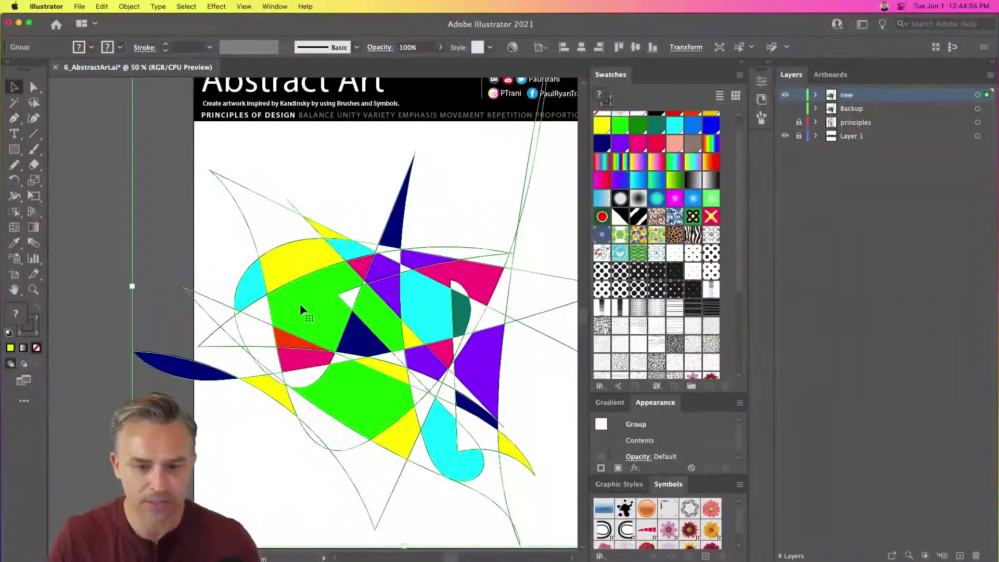
{"action": "right_click", "coordinate": [300, 304]}
{"action": "left_click", "coordinate": [323, 394]}
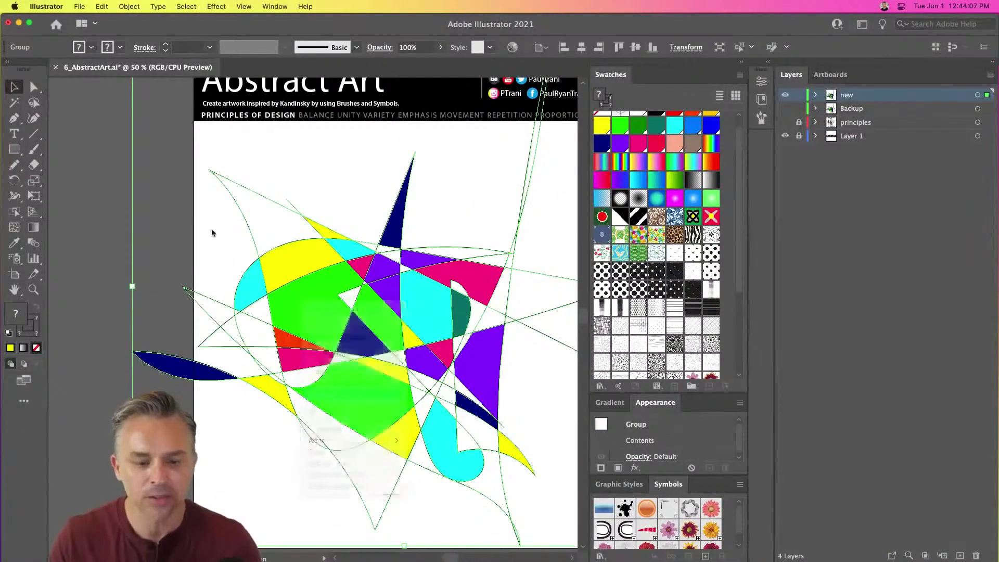
Step: Try to move the scribble outline group away from the colored shapes, and undo the move
{"action": "left_click", "coordinate": [215, 234]}
{"action": "left_click_drag", "start_coordinate": [248, 232], "coordinate": [56, 173]}
{"action": "key", "text": "super+z"}
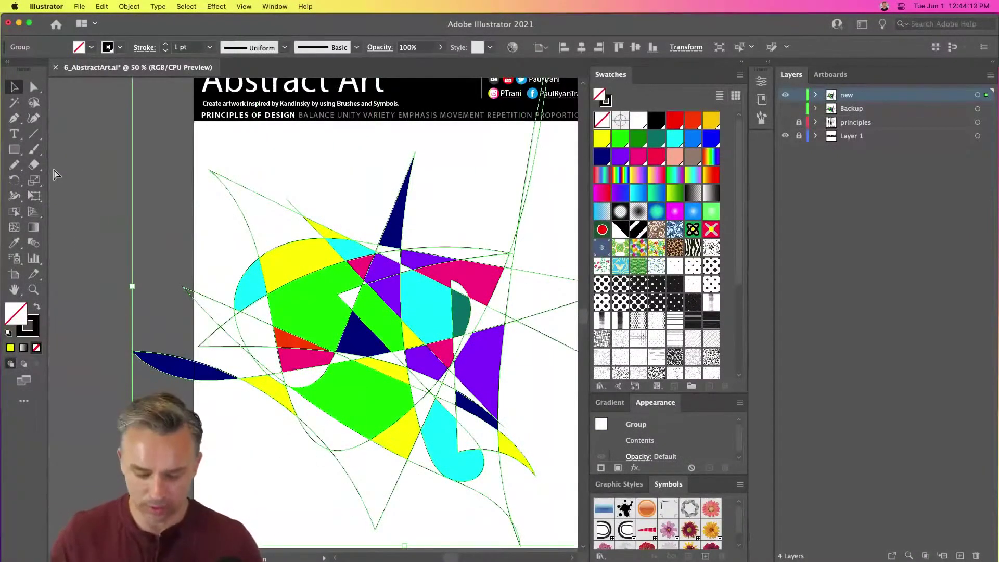
Step: Cut the scribble outline group and paste it in place onto a new layer above the colored shapes
{"action": "key", "text": "Delete"}
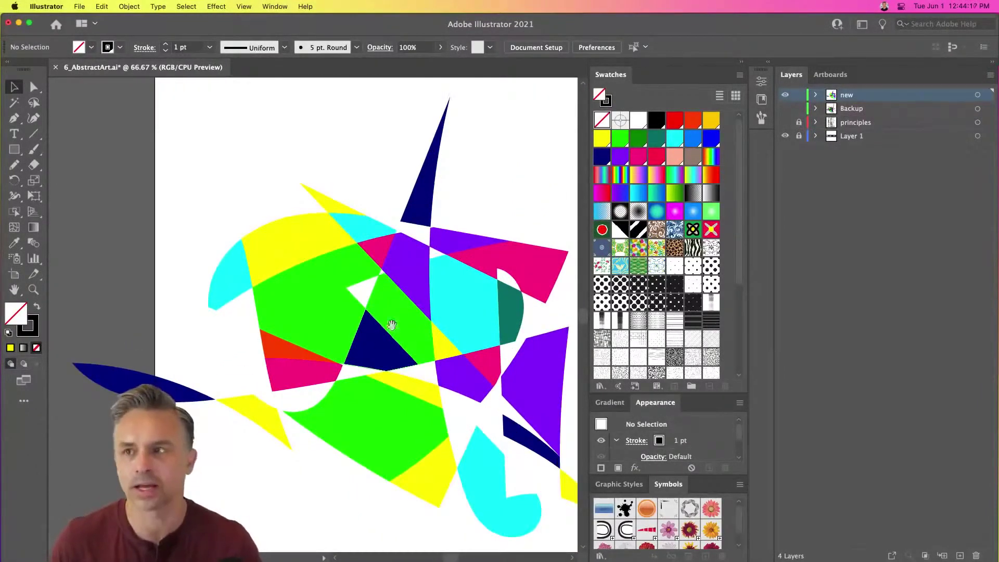
{"action": "key", "text": "super+equal"}
{"action": "left_click", "coordinate": [960, 555]}
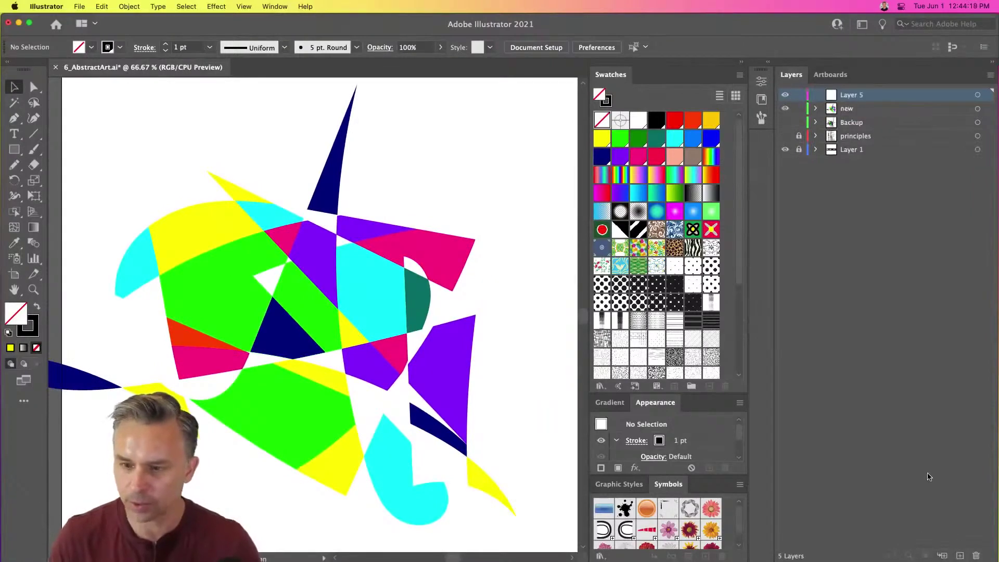
{"action": "key", "text": "super+f"}
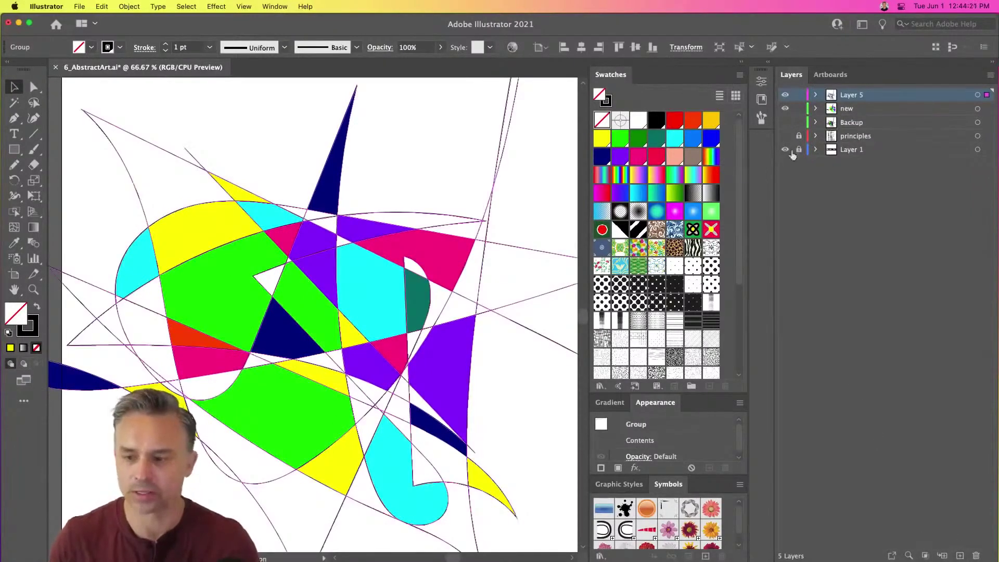
Step: Rename the layer holding the scribble outlines as line and hide it
{"action": "double_click", "coordinate": [843, 97]}
{"action": "type", "text": "line"}
{"action": "key", "text": "Return"}
{"action": "left_click", "coordinate": [785, 95]}
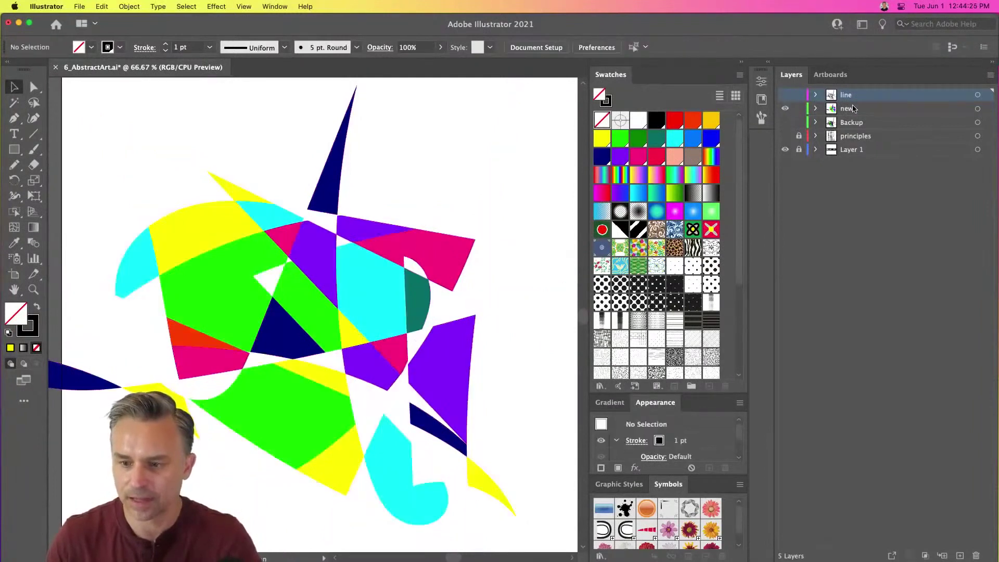
Step: Duplicate the layer named new and hide the original
{"action": "left_click", "coordinate": [853, 108]}
{"action": "left_click_drag", "start_coordinate": [854, 109], "coordinate": [960, 556]}
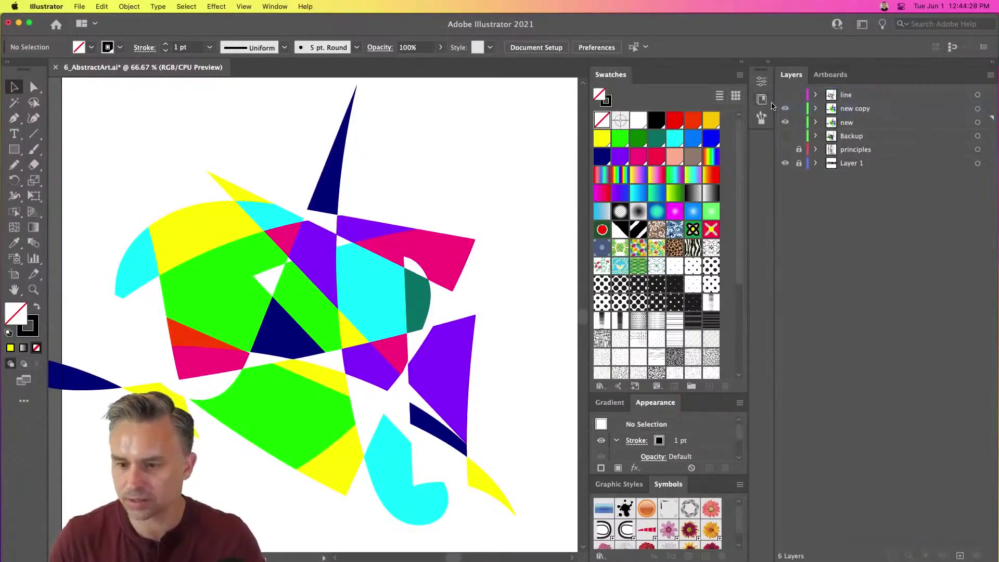
{"action": "left_click", "coordinate": [785, 123]}
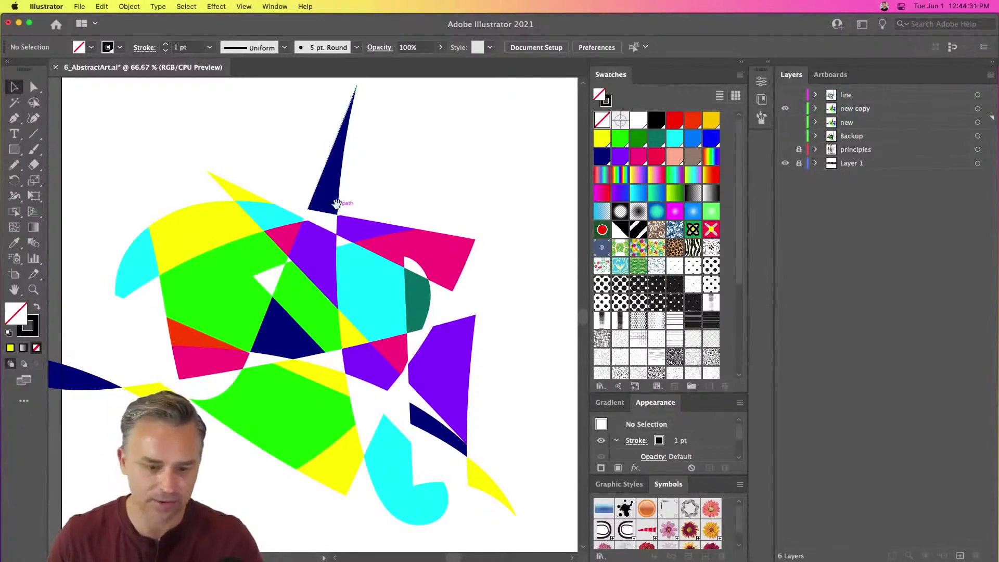
Step: Ungroup the colored shapes on the new copy layer and select only the large cyan shape beside the teal one
{"action": "left_click_drag", "start_coordinate": [338, 205], "coordinate": [391, 172]}
{"action": "key", "text": "super+1"}
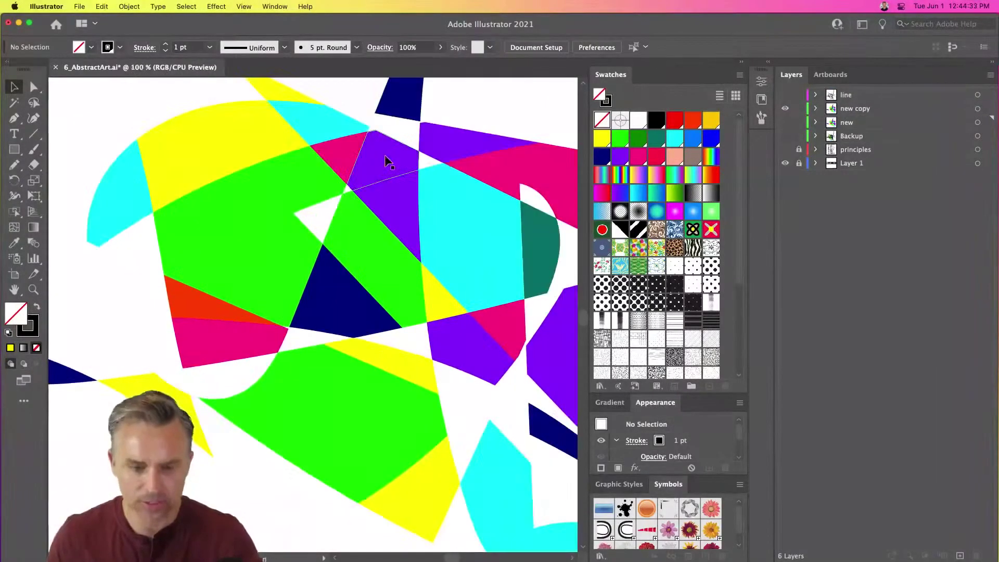
{"action": "scroll", "coordinate": [437, 267], "scroll_direction": "right", "scroll_amount": 3}
{"action": "left_click", "coordinate": [409, 268]}
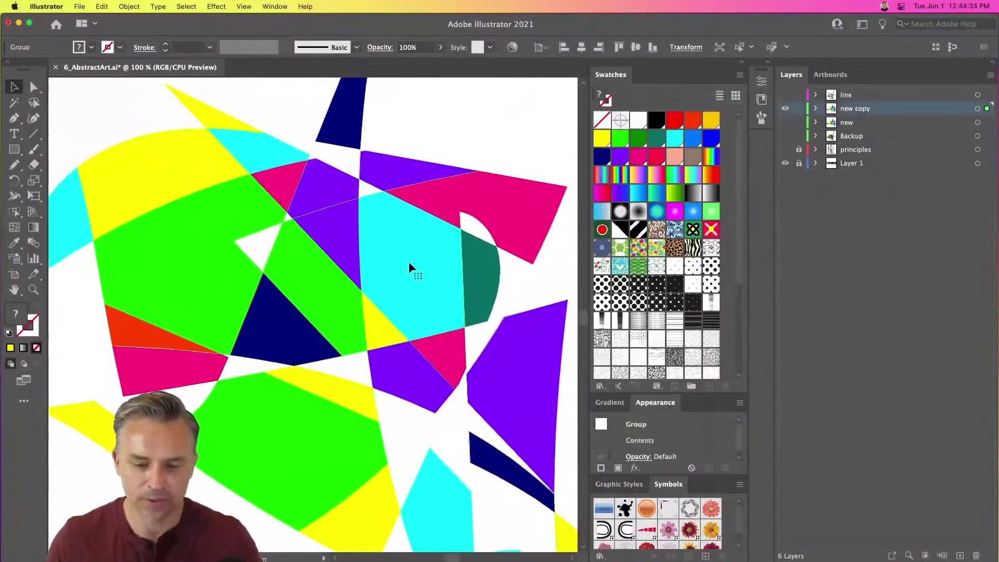
{"action": "right_click", "coordinate": [380, 233]}
{"action": "left_click", "coordinate": [420, 331]}
{"action": "left_click", "coordinate": [458, 113]}
{"action": "left_click", "coordinate": [394, 238]}
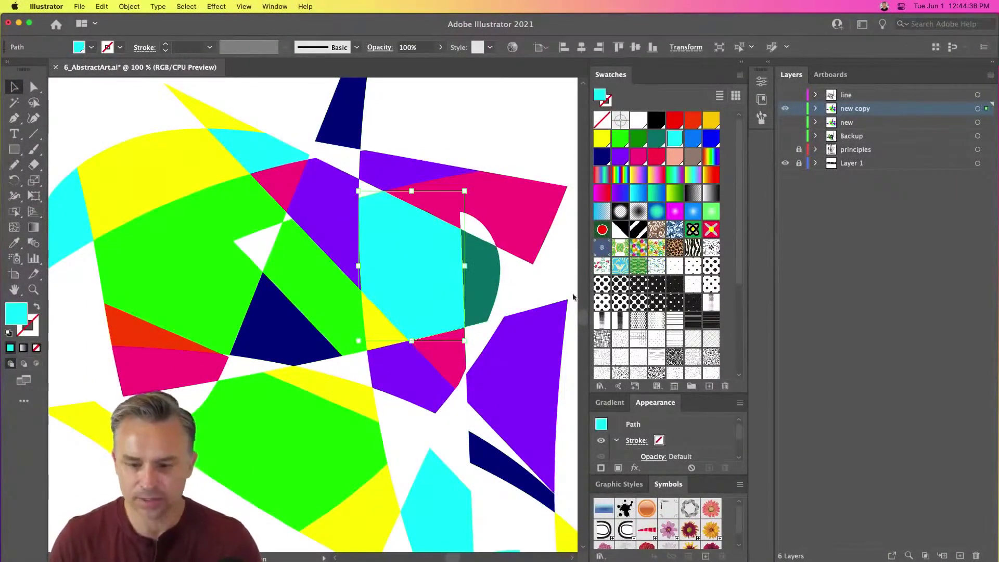
Step: Float the Appearance panel over the canvas on its own and collapse the dock that holds Swatches
{"action": "scroll", "coordinate": [612, 278], "scroll_direction": "down", "scroll_amount": 1}
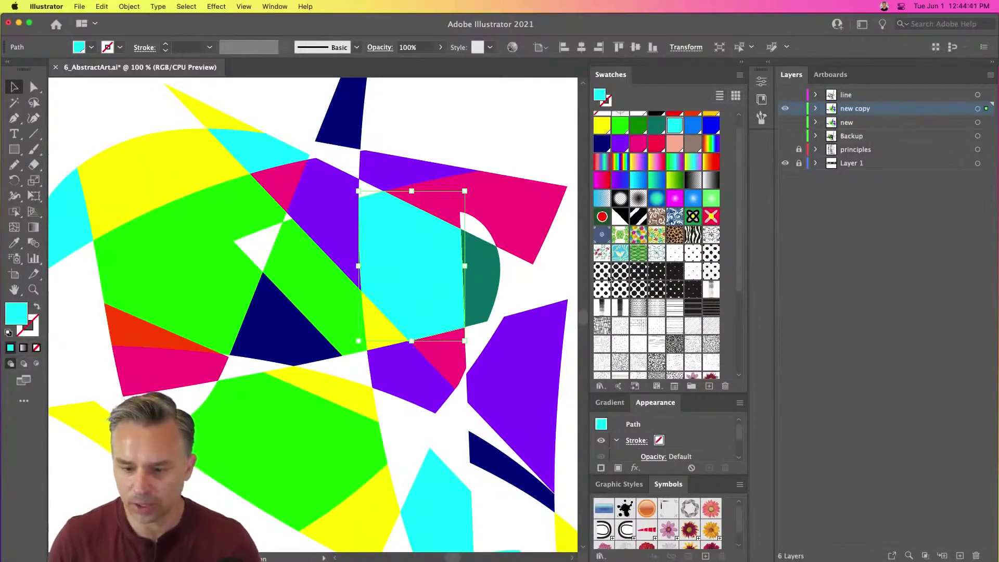
{"action": "double_click", "coordinate": [658, 75]}
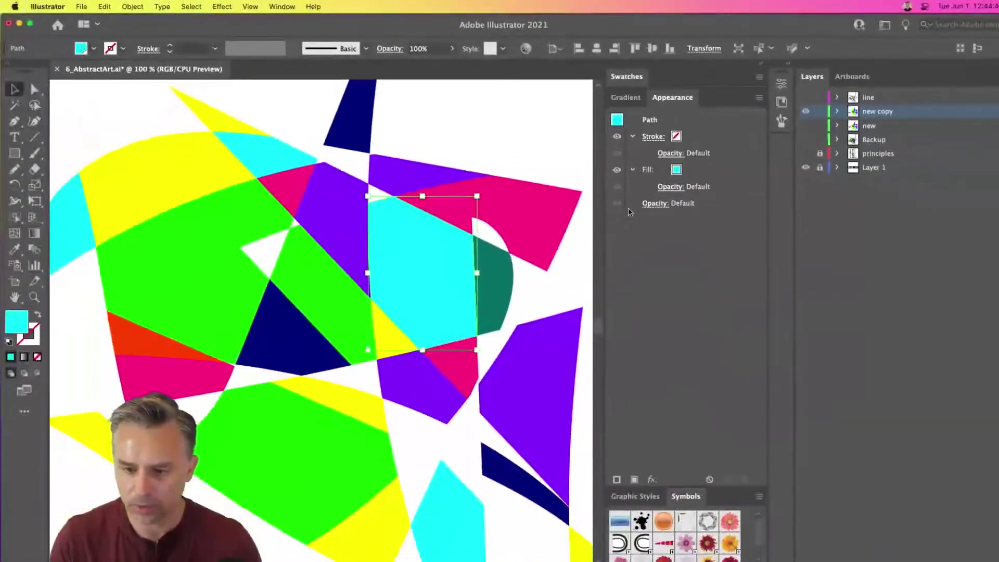
{"action": "left_click_drag", "start_coordinate": [657, 100], "coordinate": [611, 167]}
{"action": "left_click", "coordinate": [761, 67]}
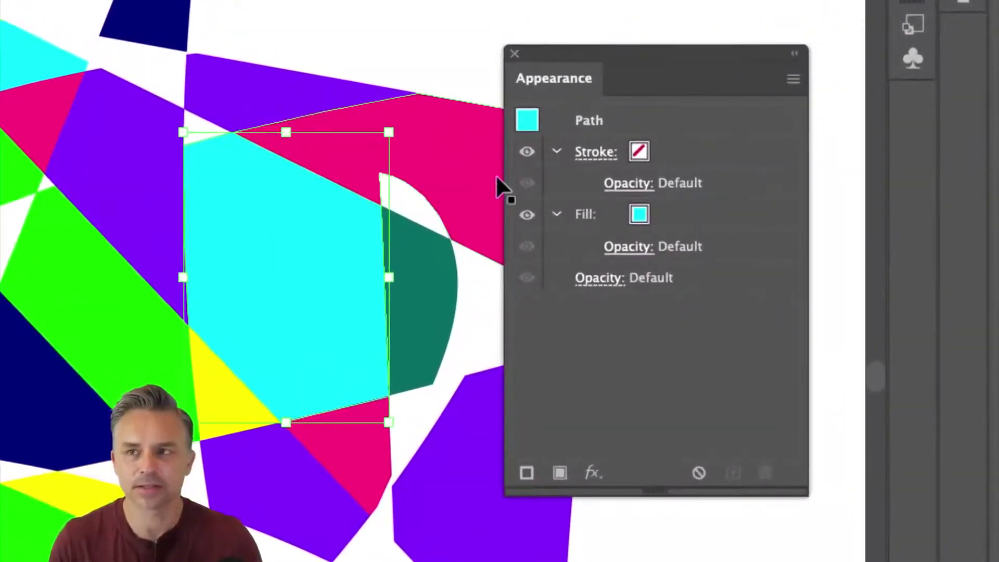
Step: Add a second fill to the selected cyan shape and set it to a bold black dot pattern
{"action": "left_click", "coordinate": [557, 473]}
{"action": "left_click", "coordinate": [661, 152]}
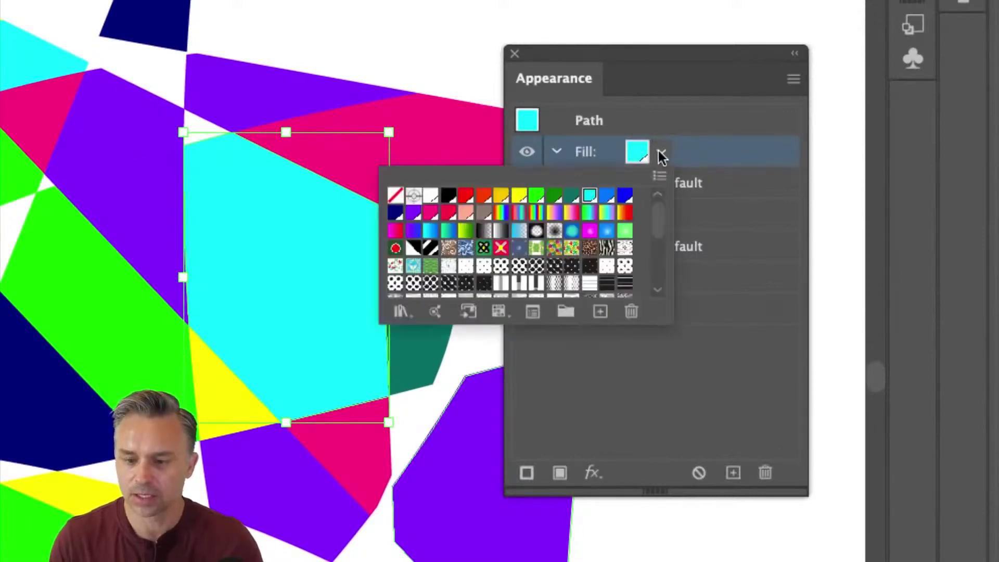
{"action": "left_click", "coordinate": [500, 266]}
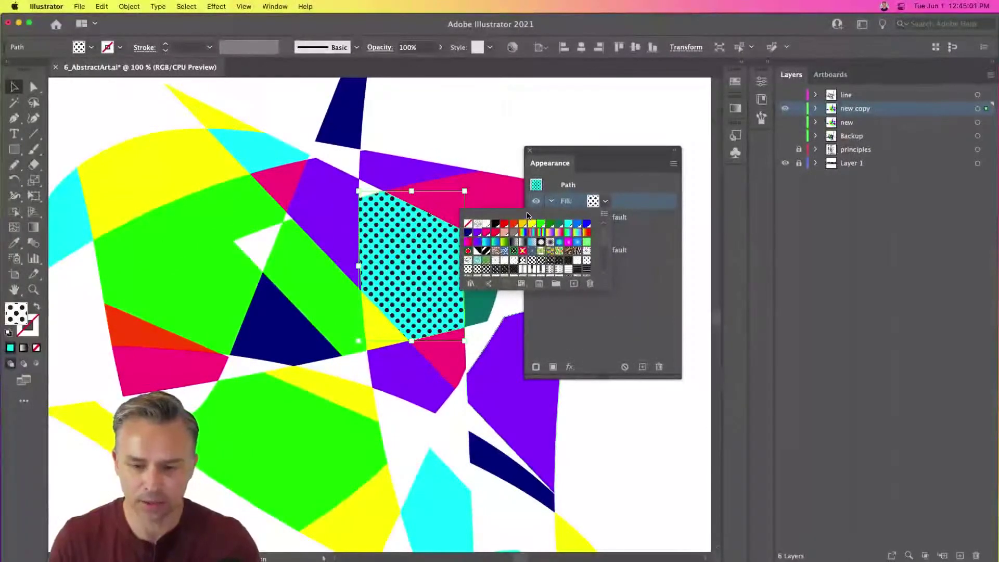
Step: Add a second fill with a fine dot pattern to the large green shape beside the navy triangle
{"action": "left_click", "coordinate": [142, 259]}
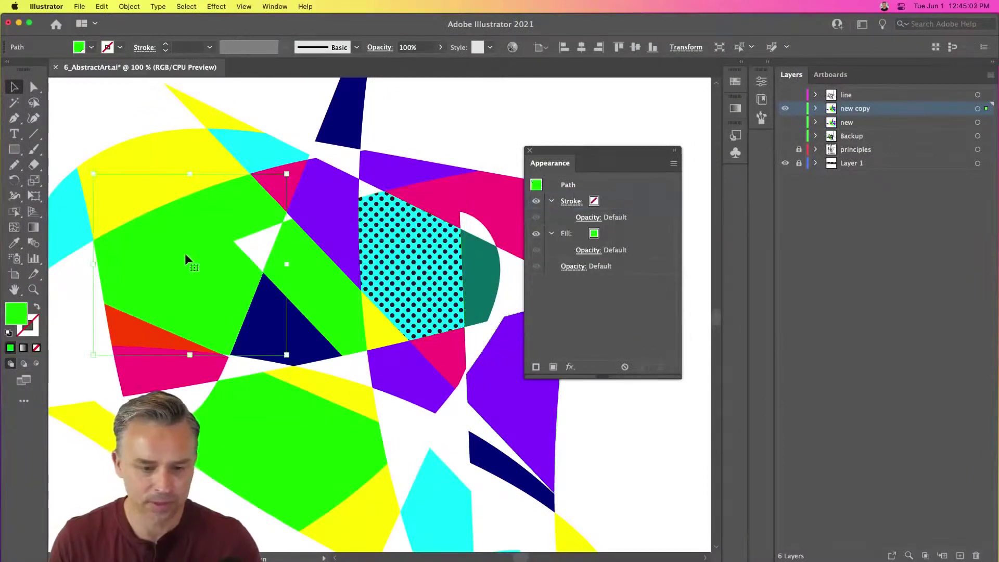
{"action": "left_click", "coordinate": [552, 367]}
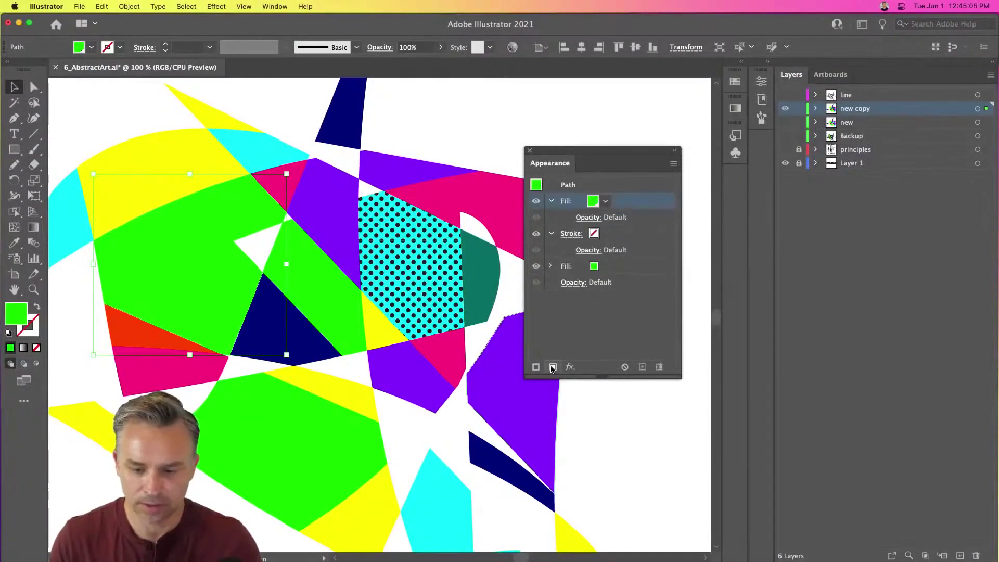
{"action": "left_click", "coordinate": [606, 201]}
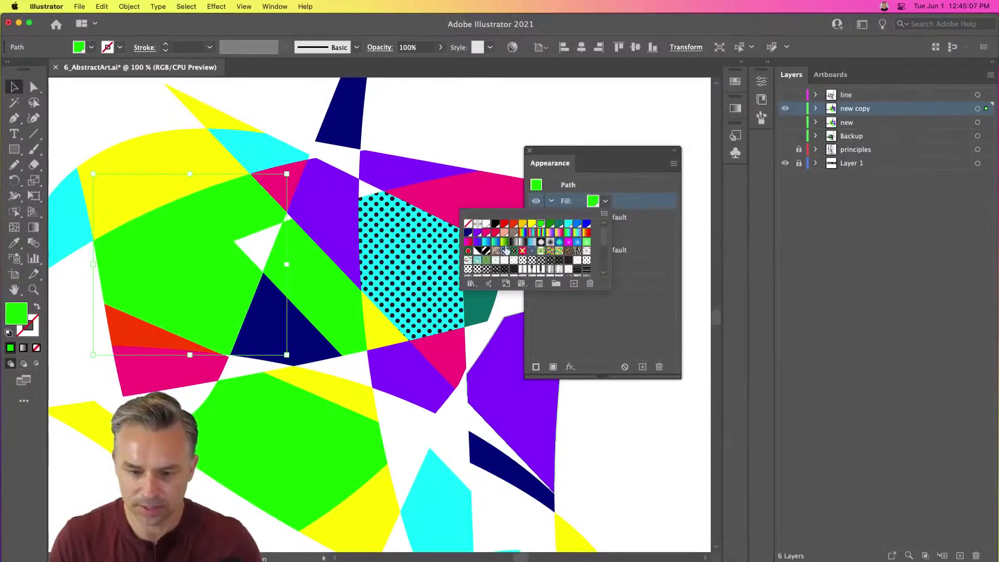
{"action": "left_click", "coordinate": [504, 266]}
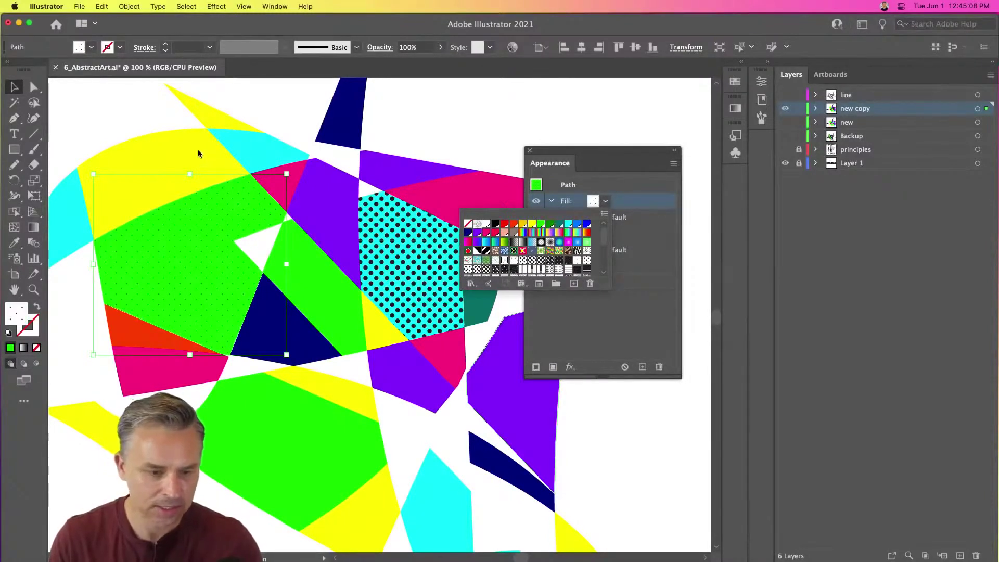
Step: Try a pattern swatch on the stroke of the large yellow shape above the green one, and undo it
{"action": "left_click", "coordinate": [172, 152]}
{"action": "left_click", "coordinate": [176, 151]}
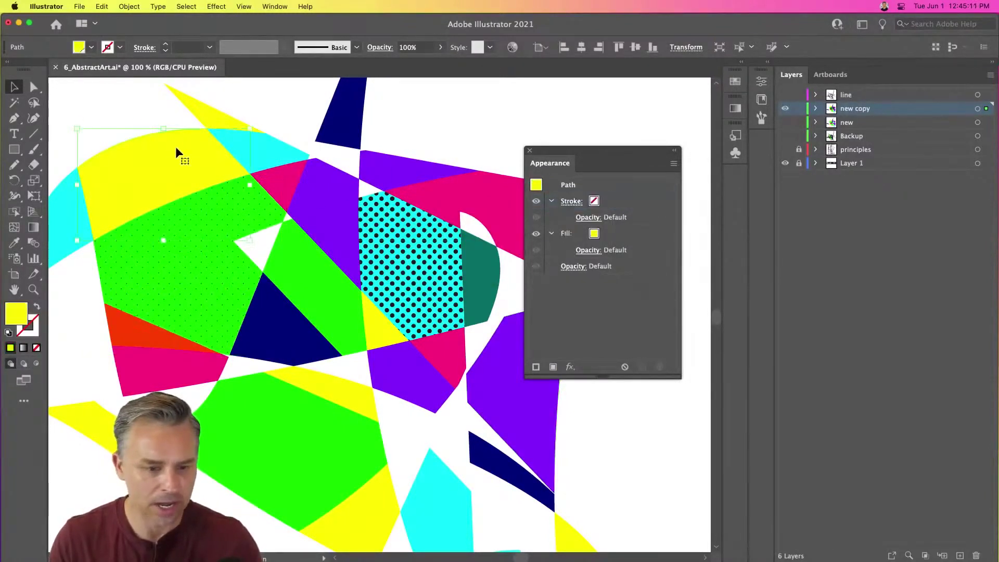
{"action": "left_click", "coordinate": [593, 201]}
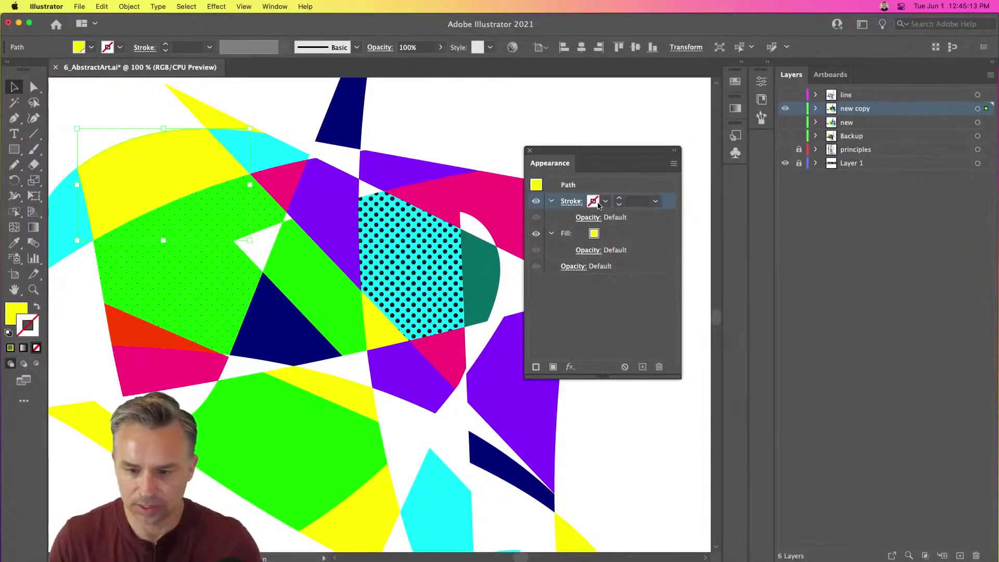
{"action": "left_click", "coordinate": [595, 203]}
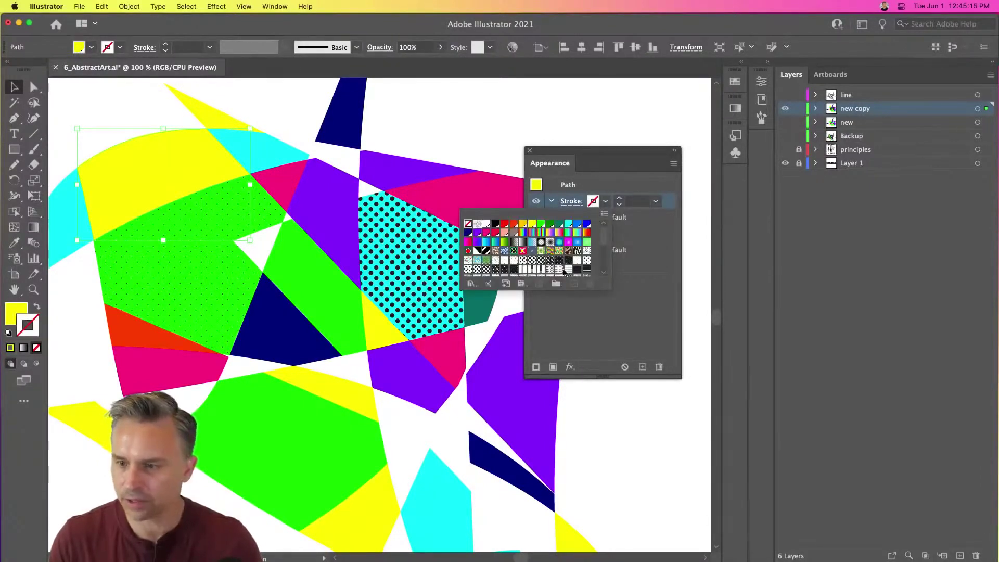
{"action": "left_click_drag", "start_coordinate": [602, 288], "coordinate": [625, 358]}
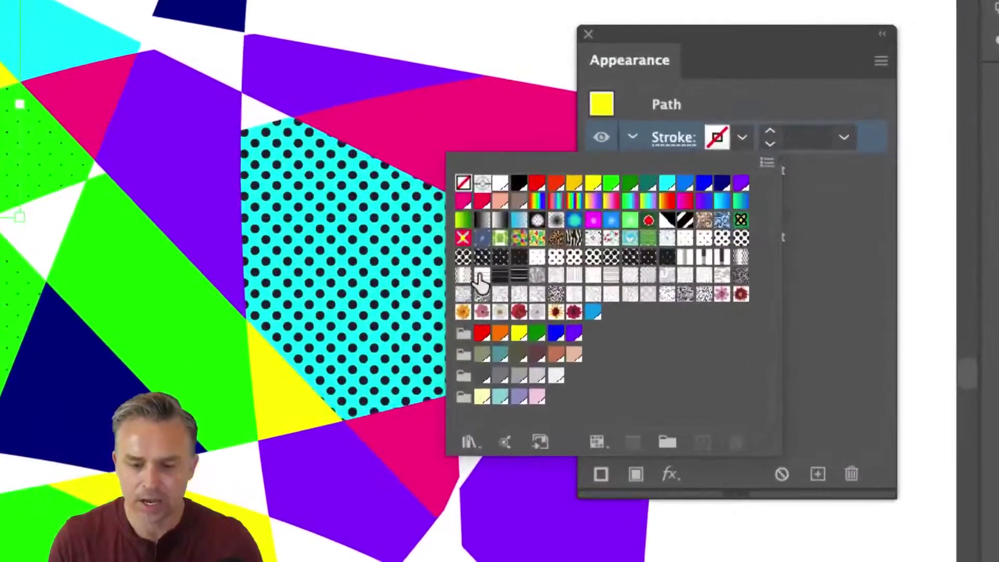
{"action": "left_click", "coordinate": [478, 275]}
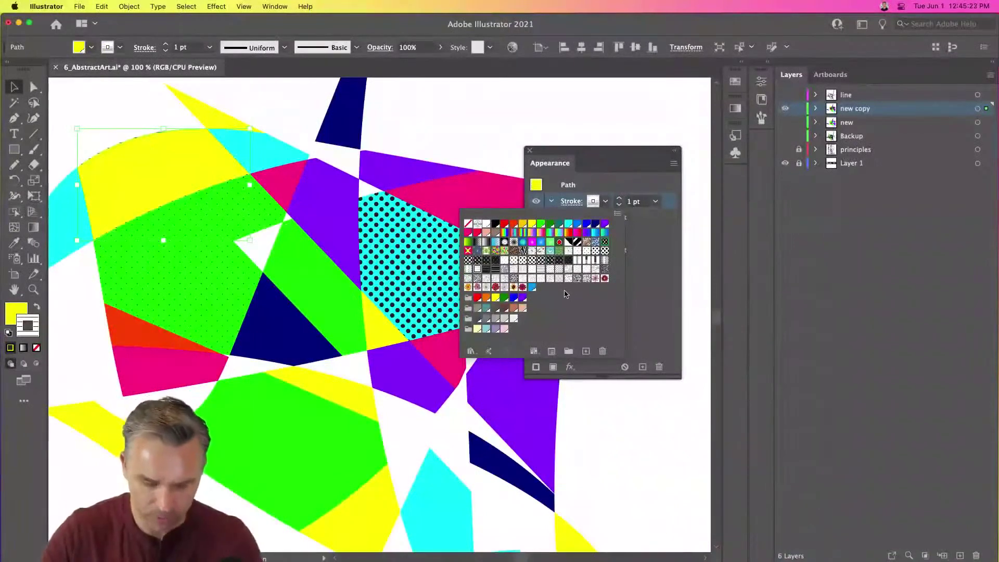
{"action": "left_click", "coordinate": [654, 300]}
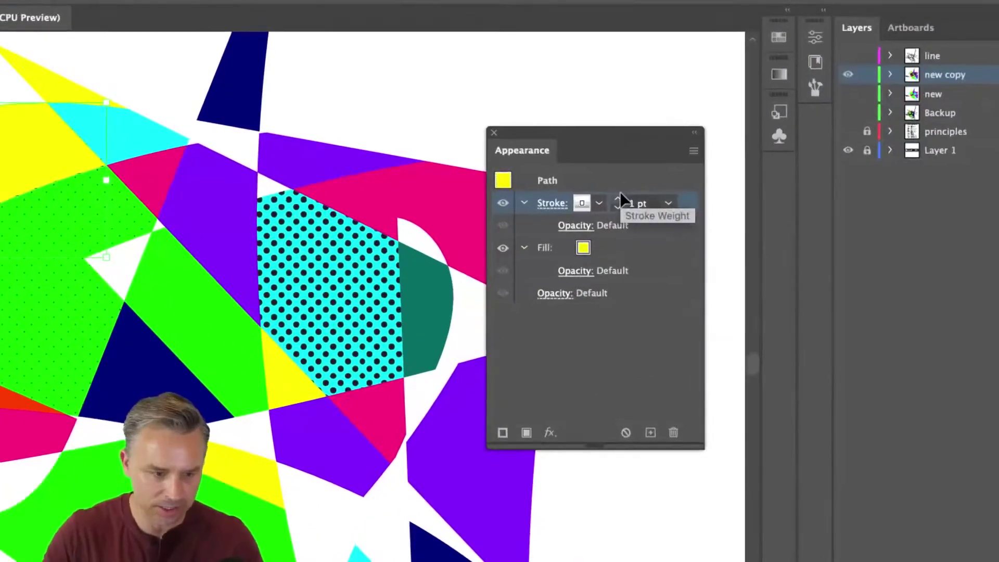
{"action": "key", "text": "ctrl+z"}
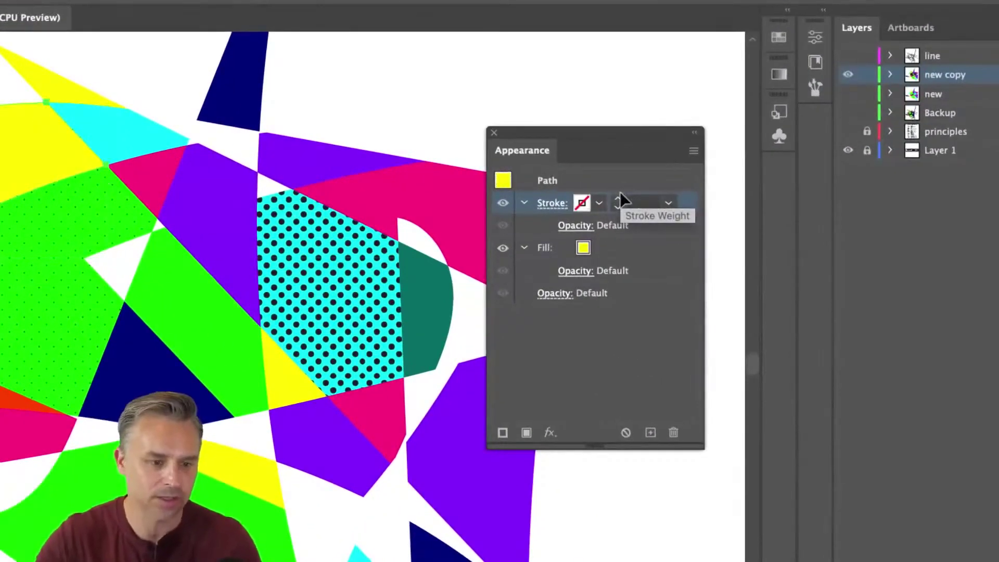
{"action": "key", "text": "ctrl+z"}
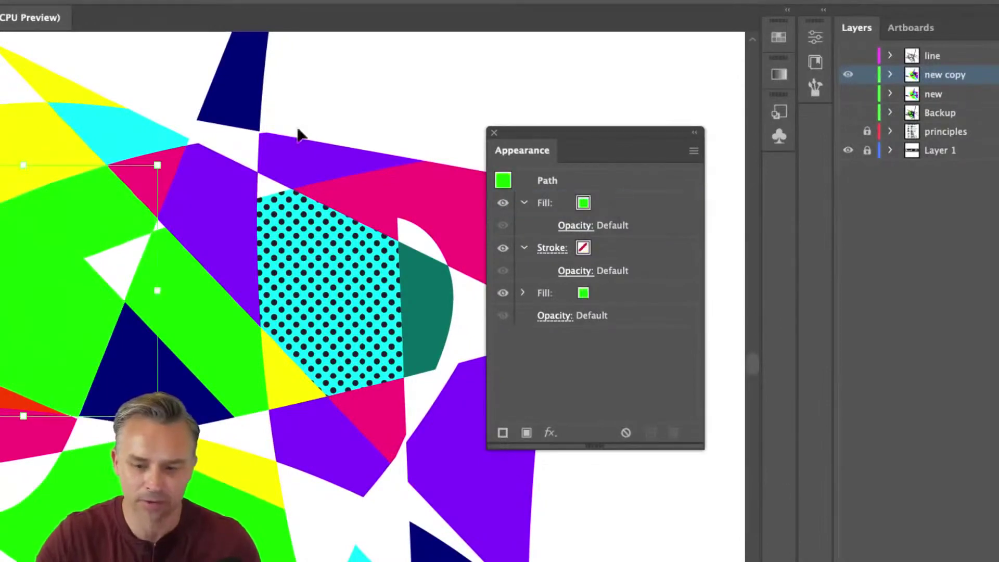
Step: Add a second fill with a graduated black dot pattern to the large yellow shape above the green one
{"action": "left_click", "coordinate": [26, 145]}
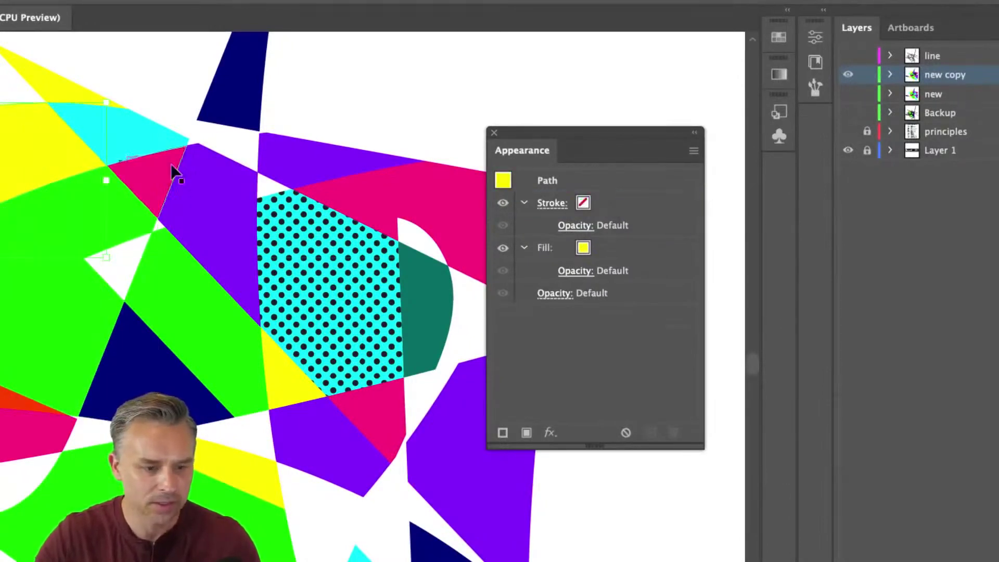
{"action": "left_click", "coordinate": [528, 433]}
{"action": "left_click", "coordinate": [599, 203]}
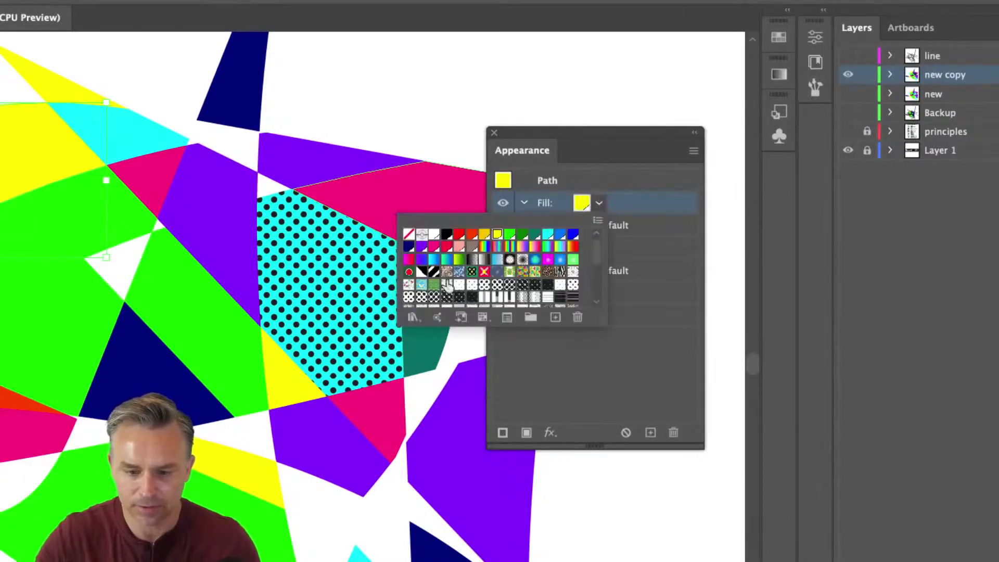
{"action": "scroll", "coordinate": [423, 291], "scroll_direction": "down", "scroll_amount": 3}
{"action": "scroll", "coordinate": [423, 292], "scroll_direction": "down", "scroll_amount": 5}
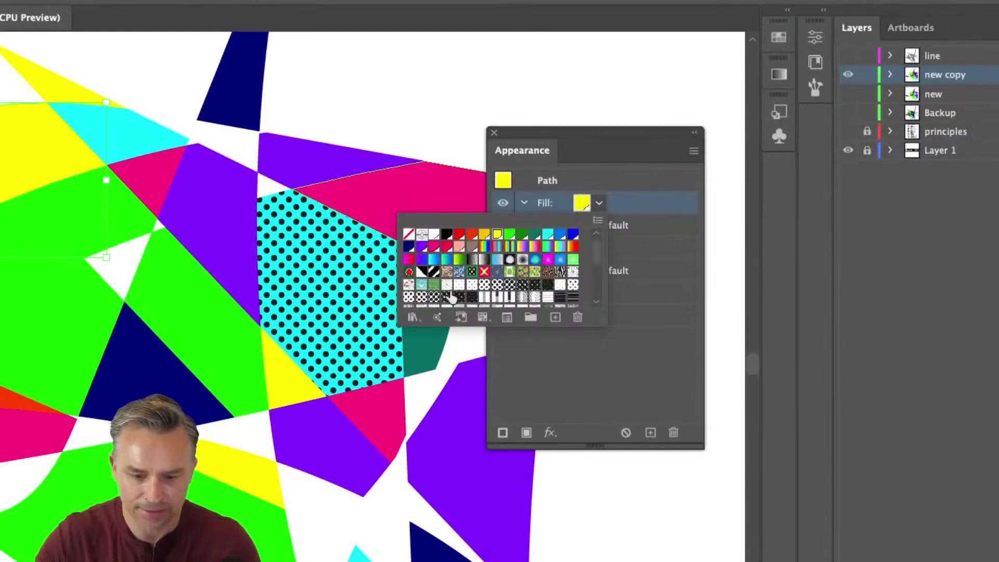
{"action": "scroll", "coordinate": [457, 295], "scroll_direction": "up", "scroll_amount": 2}
{"action": "left_click", "coordinate": [498, 279]}
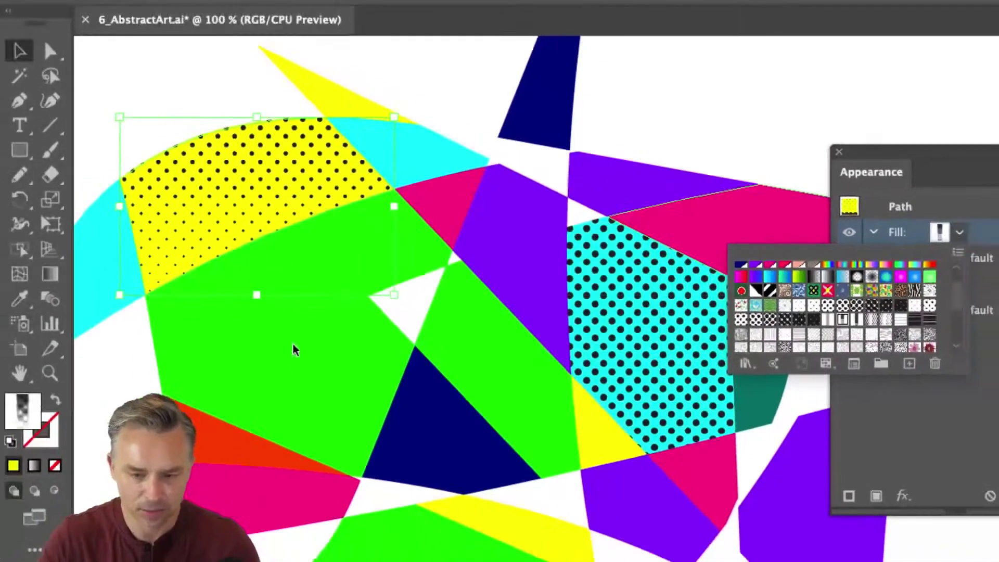
Step: Try a bold black-and-white diagonal stripe pattern on the top fill of the large green shape beside the navy triangle, and undo it
{"action": "left_click", "coordinate": [285, 389]}
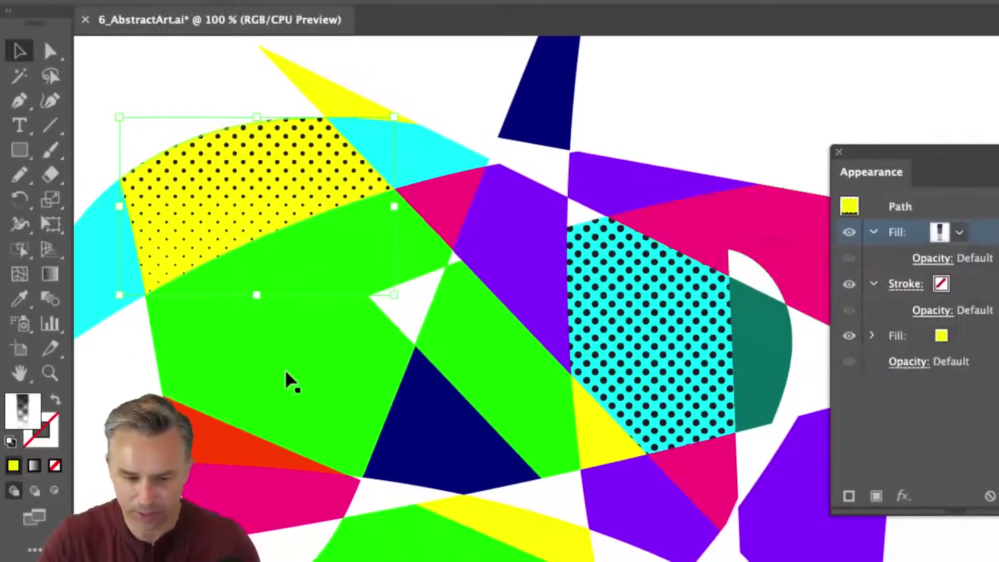
{"action": "left_click", "coordinate": [310, 359]}
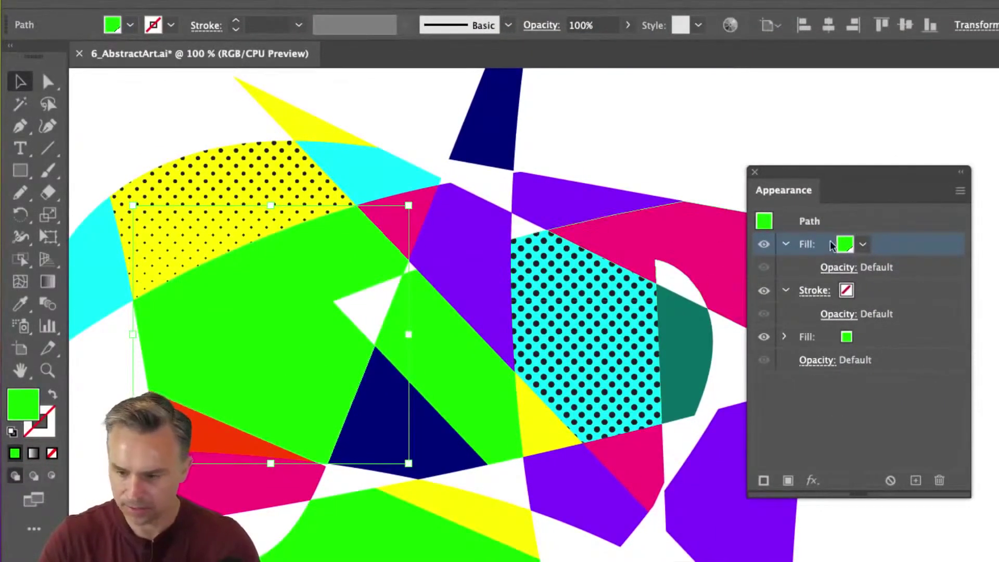
{"action": "left_click", "coordinate": [862, 245]}
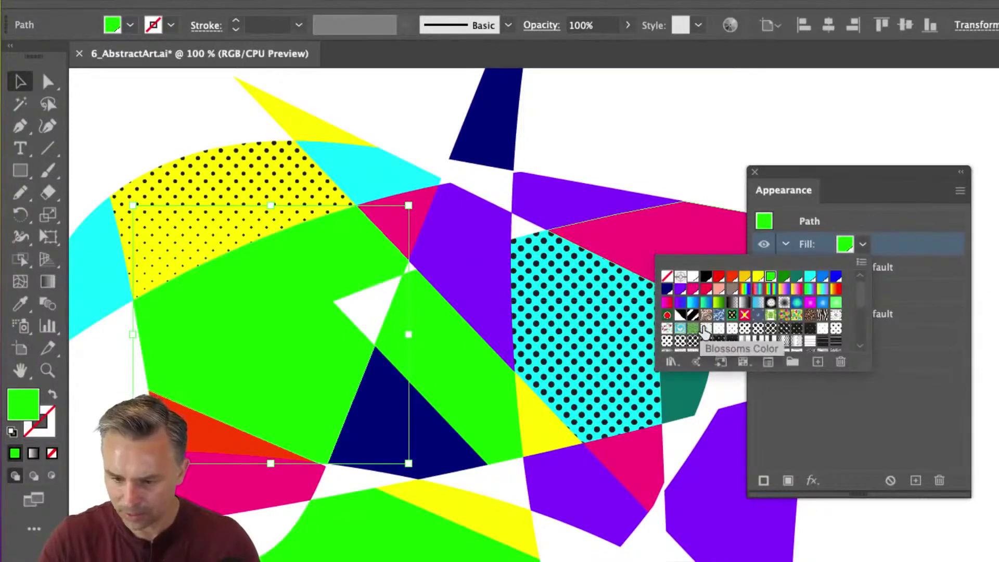
{"action": "left_click", "coordinate": [692, 316]}
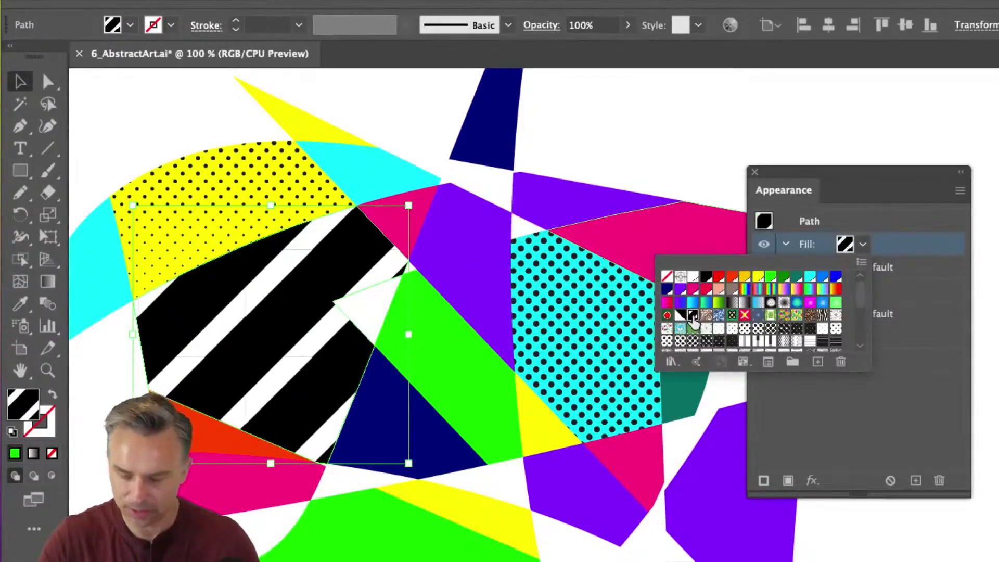
{"action": "left_click", "coordinate": [863, 431]}
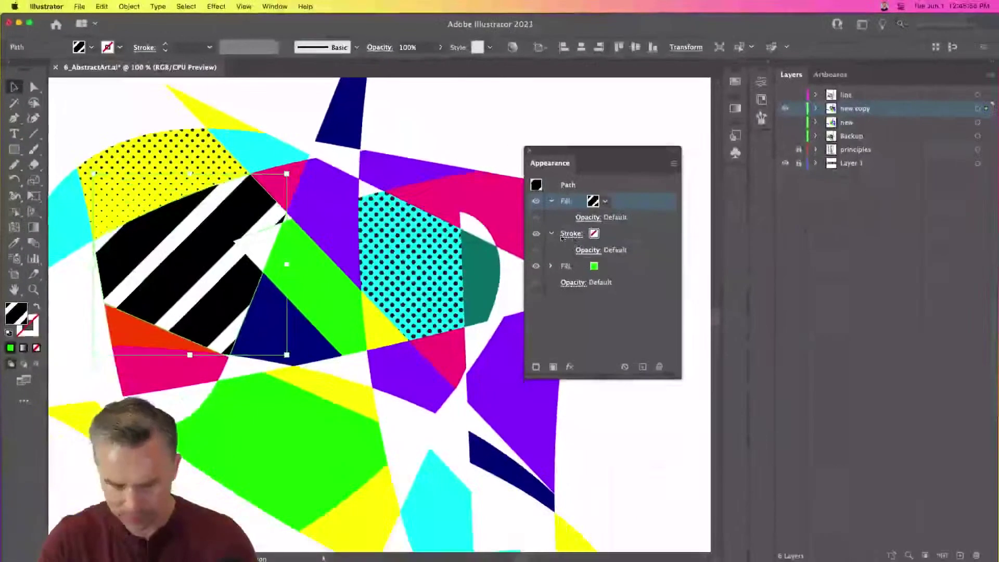
{"action": "key", "text": "cmd+z"}
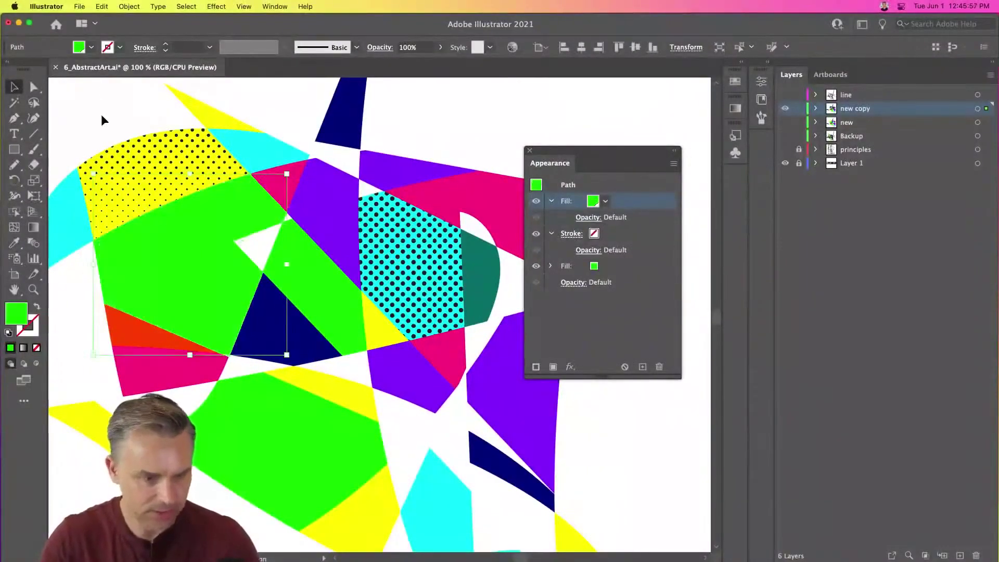
{"action": "left_click_drag", "start_coordinate": [141, 263], "coordinate": [147, 190]}
{"action": "key", "text": "cmd+z"}
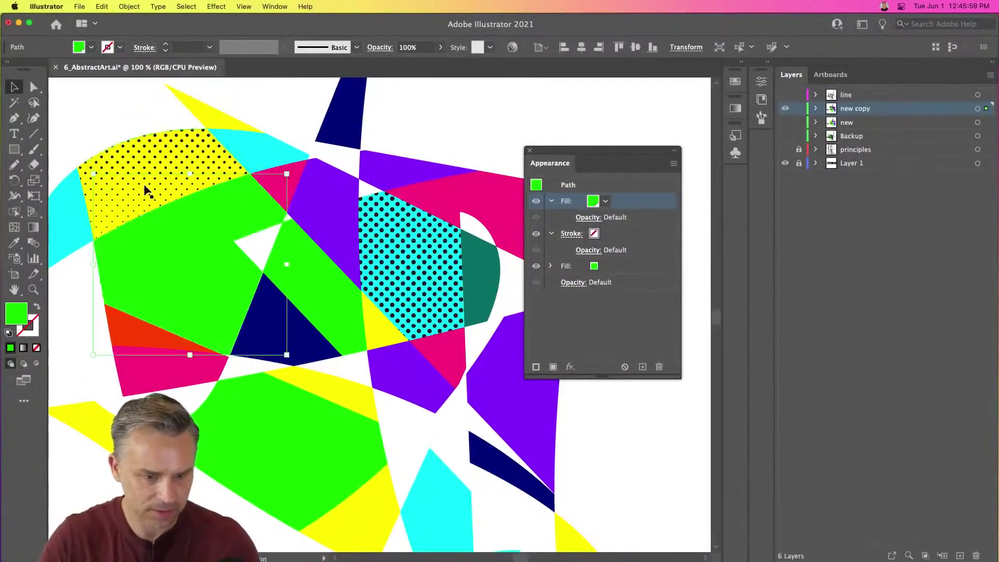
Step: Add another fill to the selected green shape and set it to the bold black-and-white diagonal stripe pattern
{"action": "left_click", "coordinate": [552, 367]}
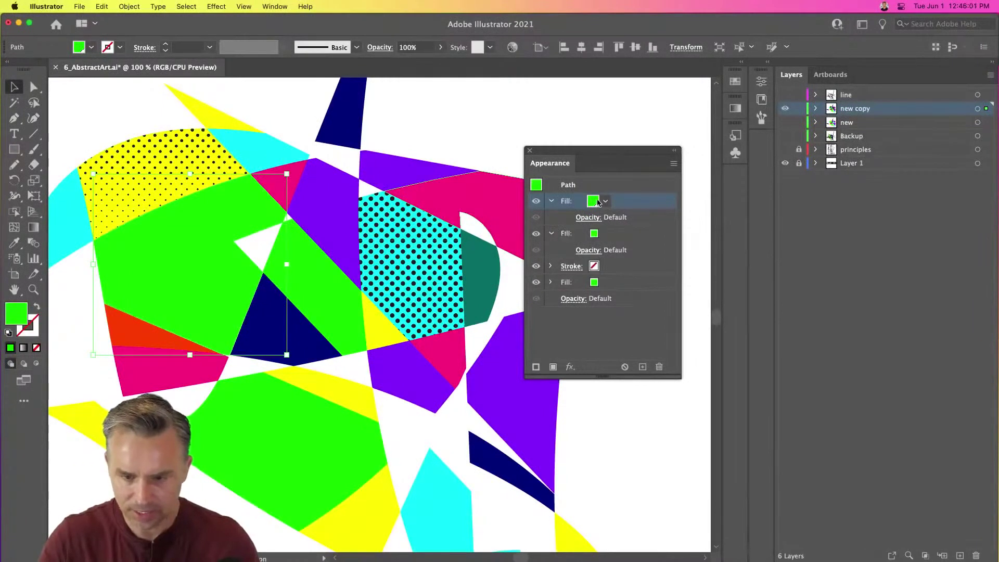
{"action": "left_click", "coordinate": [606, 201]}
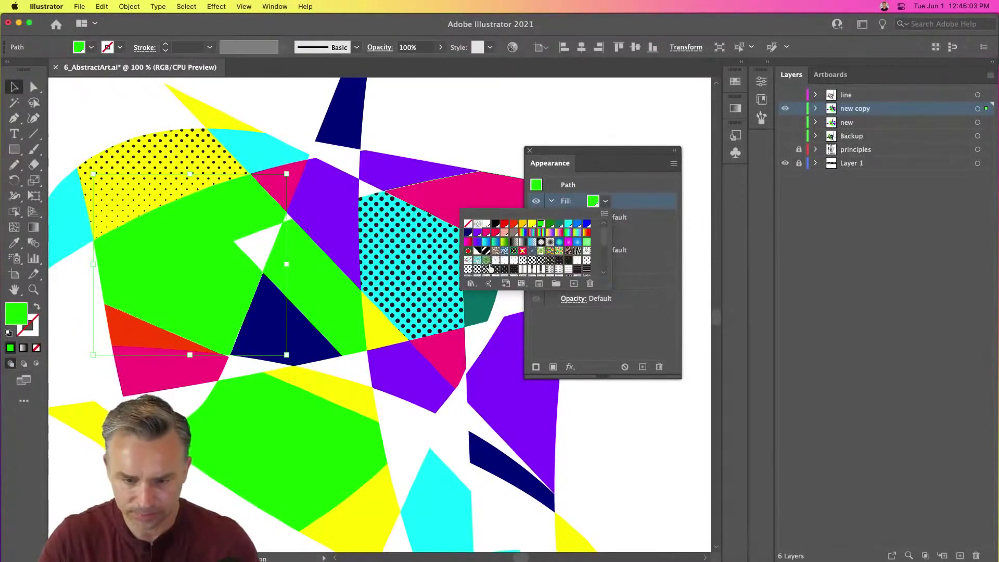
{"action": "left_click", "coordinate": [485, 252]}
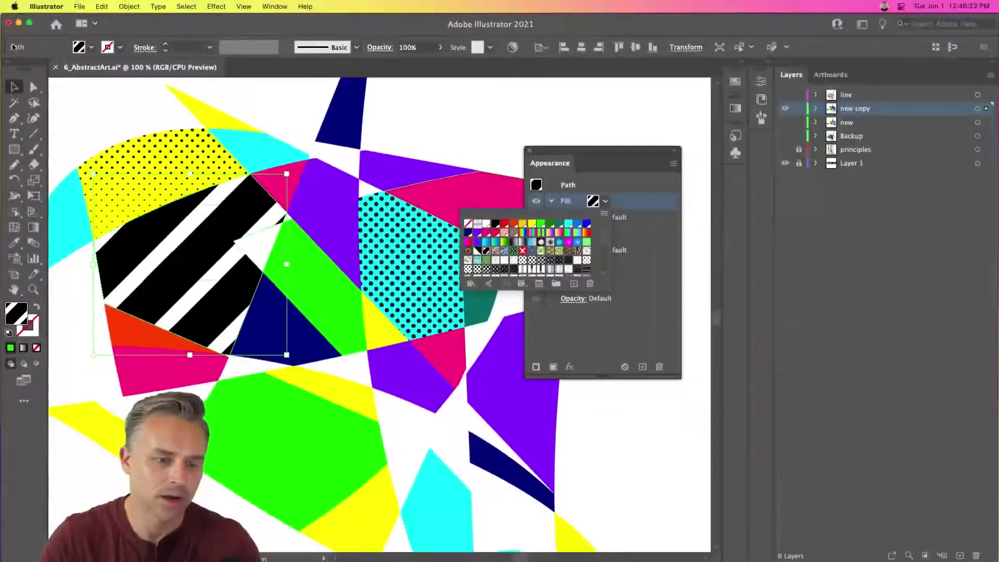
Step: Deselect the artwork and create a new 11 x 8.5 in document from the recent EverythingCustomized preset
{"action": "left_click", "coordinate": [88, 4]}
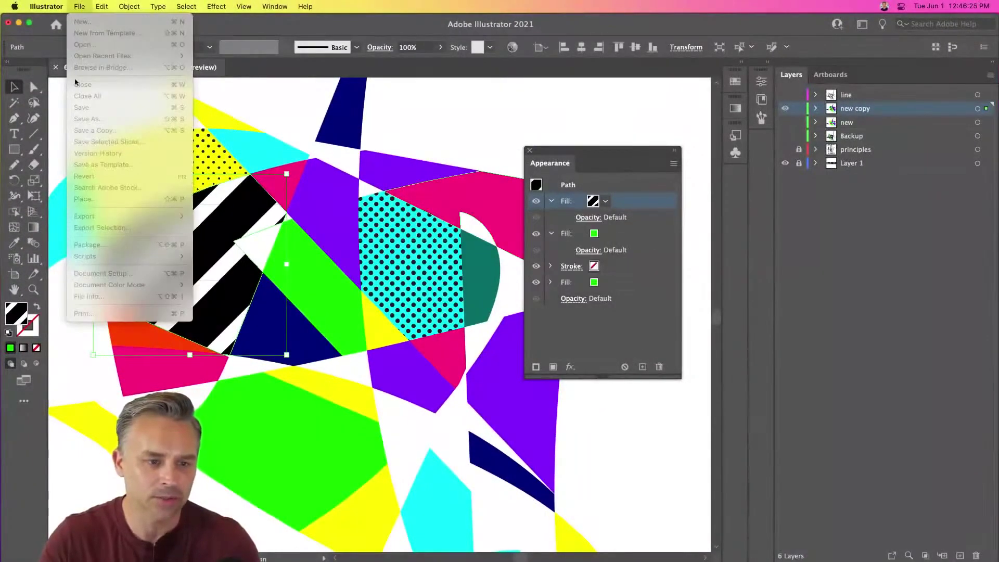
{"action": "left_click", "coordinate": [55, 99]}
{"action": "left_click", "coordinate": [79, 7]}
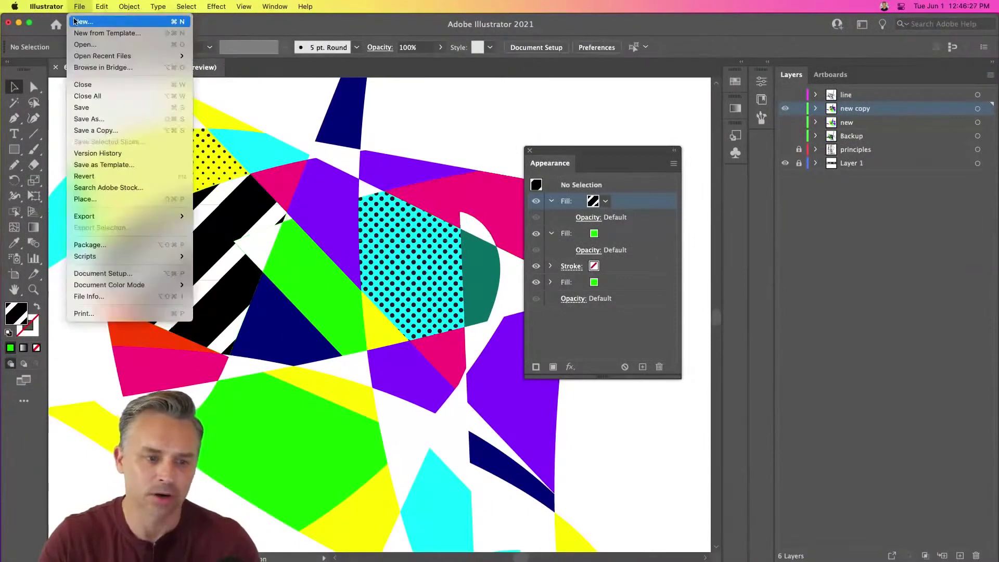
{"action": "left_click", "coordinate": [76, 22]}
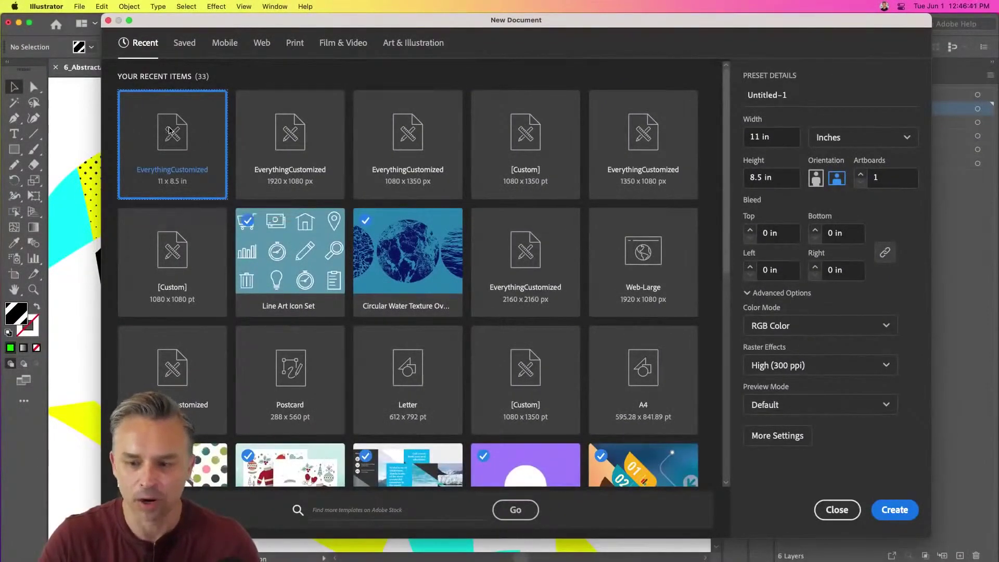
{"action": "double_click", "coordinate": [169, 130]}
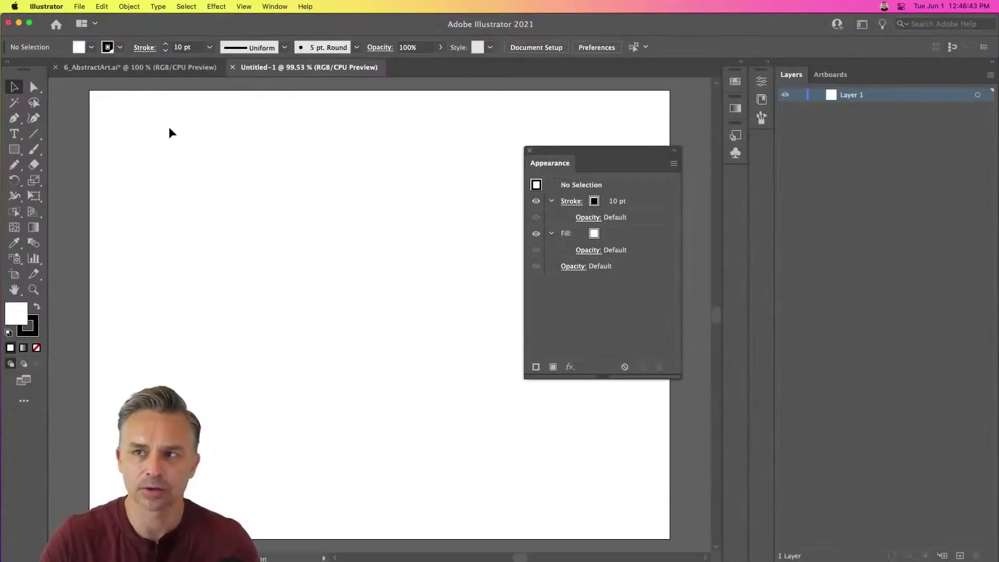
Step: Expand the dock that holds Brushes, keep the Swatches dock collapsed, and close the untitled document
{"action": "left_click", "coordinate": [744, 63]}
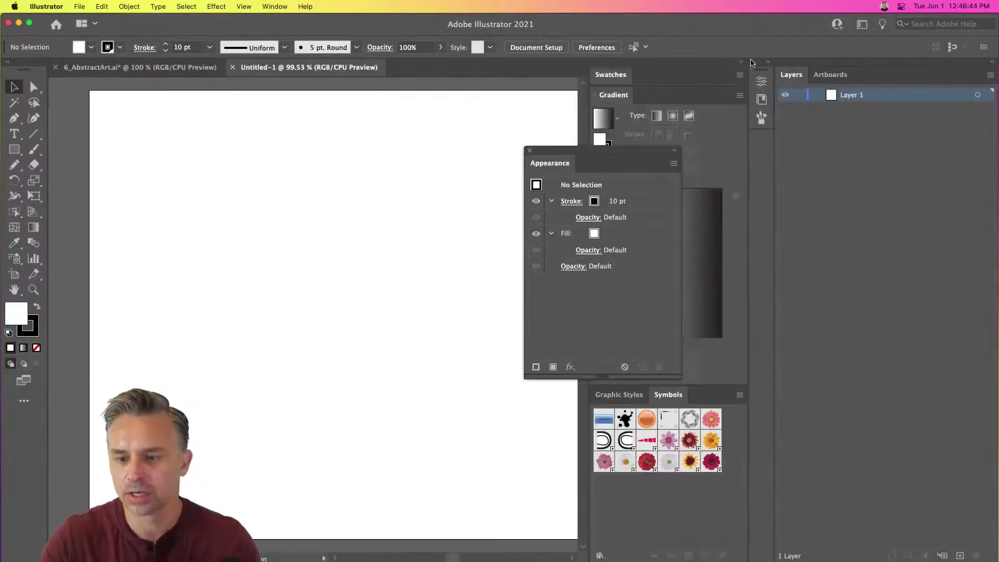
{"action": "left_click", "coordinate": [767, 63]}
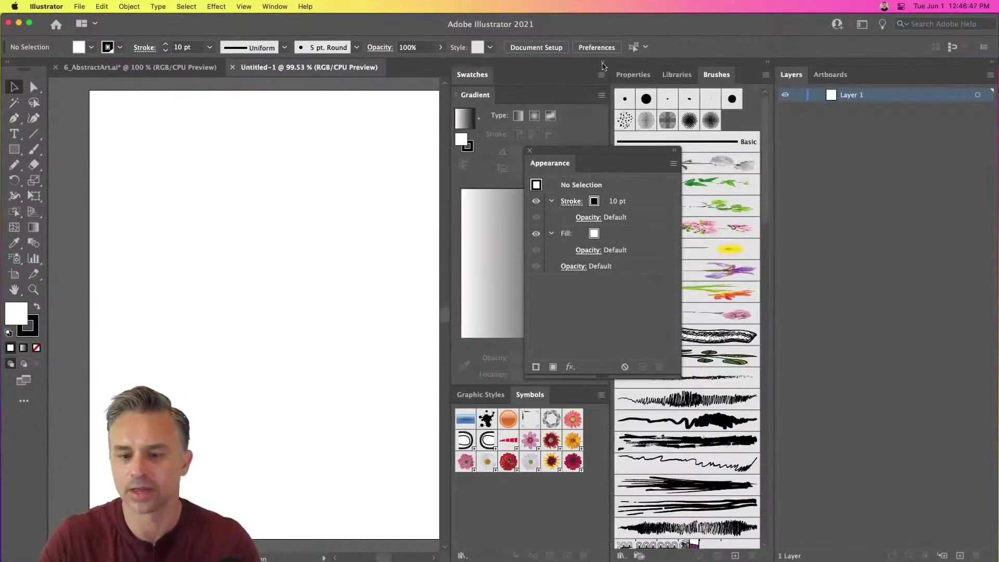
{"action": "left_click", "coordinate": [603, 63]}
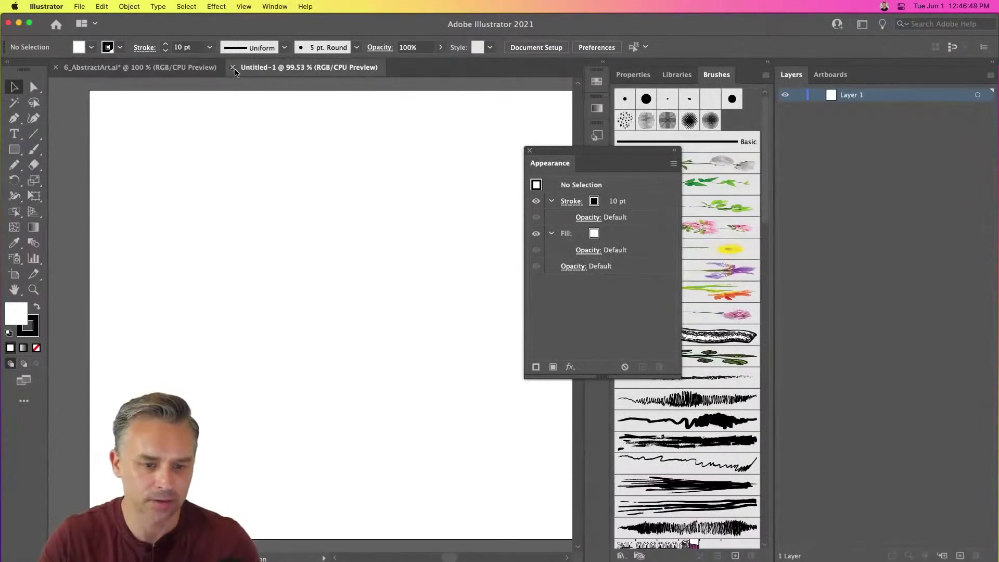
{"action": "left_click", "coordinate": [233, 69]}
Step: Try the Overlay and Lighten blend modes on the green shape's striped fill, and set it to Darken
{"action": "left_click_drag", "start_coordinate": [617, 164], "coordinate": [496, 206]}
{"action": "left_click", "coordinate": [458, 243]}
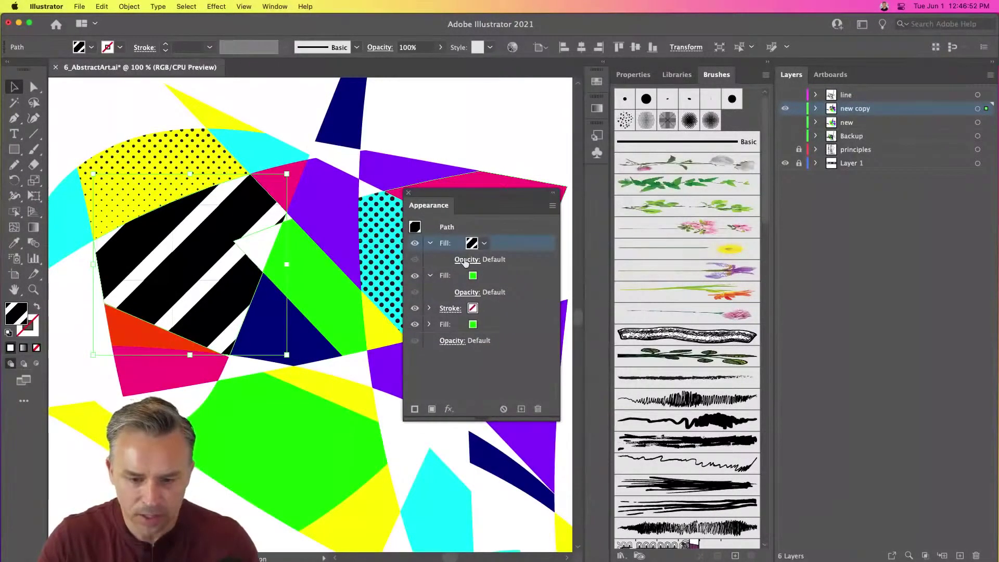
{"action": "left_click", "coordinate": [464, 260]}
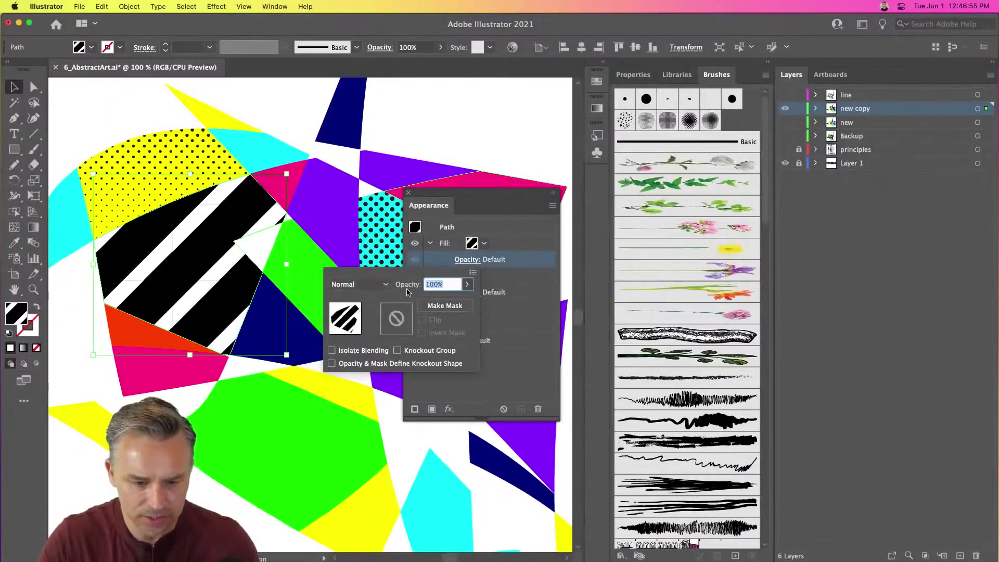
{"action": "left_click", "coordinate": [359, 284]}
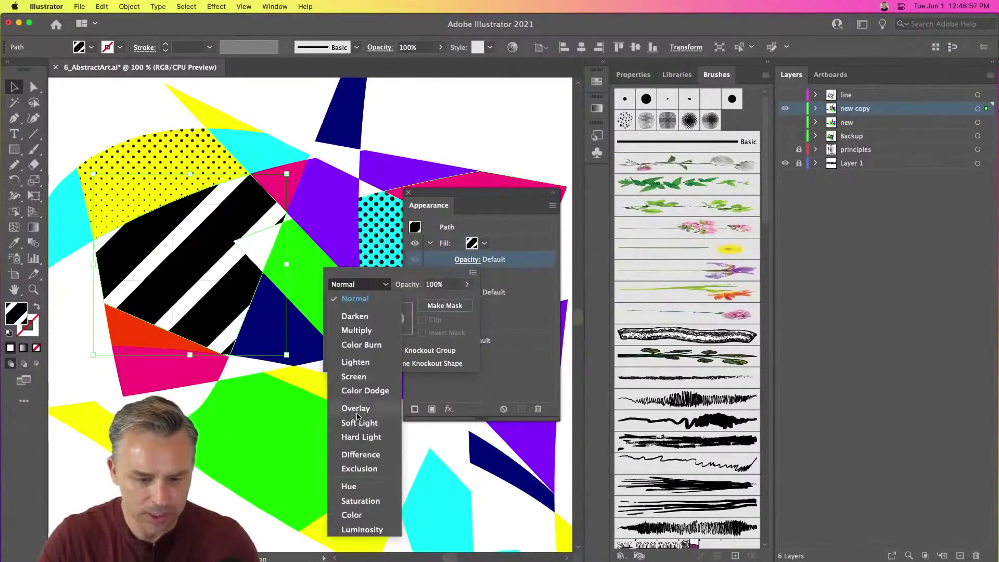
{"action": "left_click", "coordinate": [357, 409]}
{"action": "left_click", "coordinate": [373, 284]}
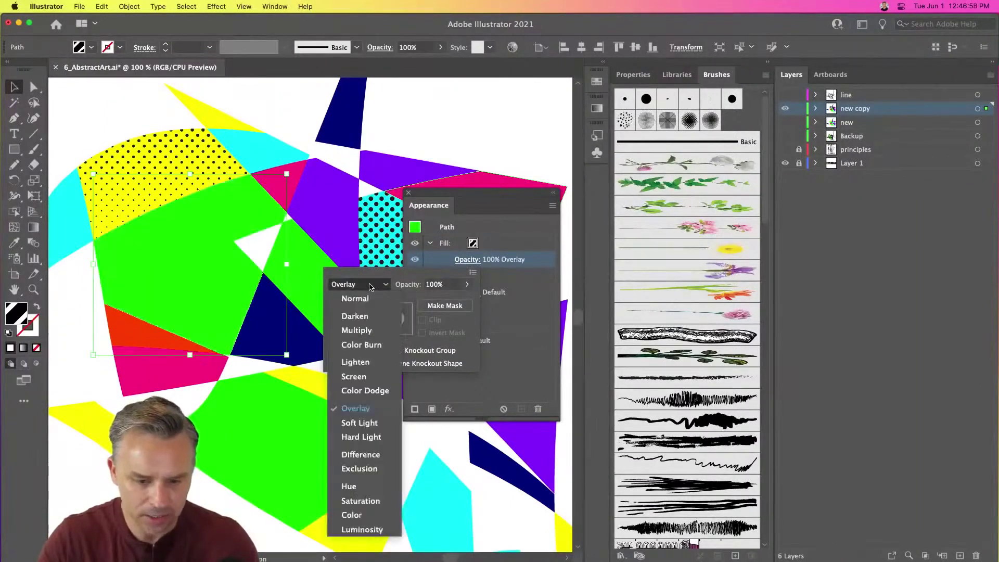
{"action": "left_click", "coordinate": [373, 363]}
{"action": "left_click", "coordinate": [369, 284]}
{"action": "left_click", "coordinate": [368, 316]}
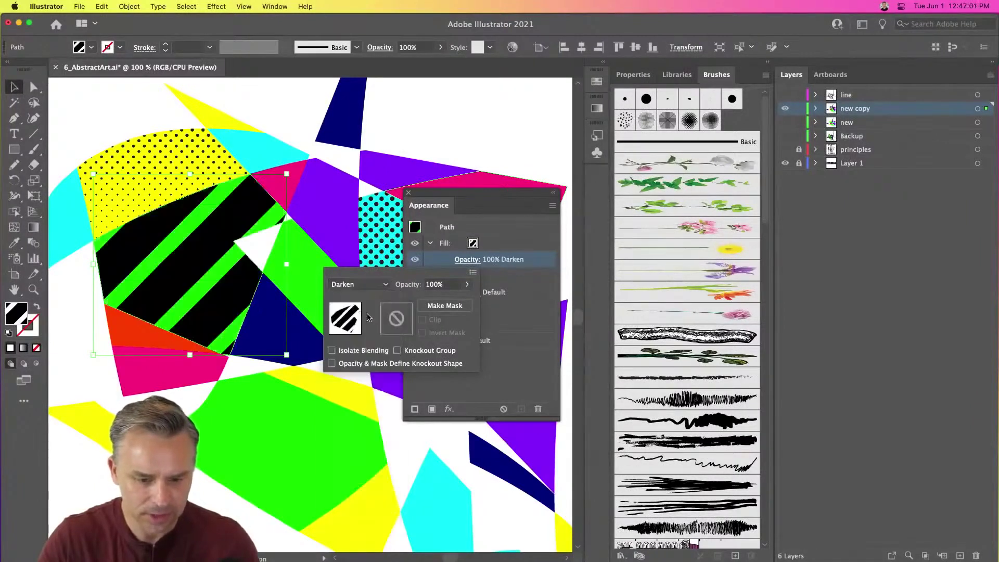
{"action": "left_click", "coordinate": [505, 185]}
{"action": "left_click_drag", "start_coordinate": [448, 202], "coordinate": [375, 185]}
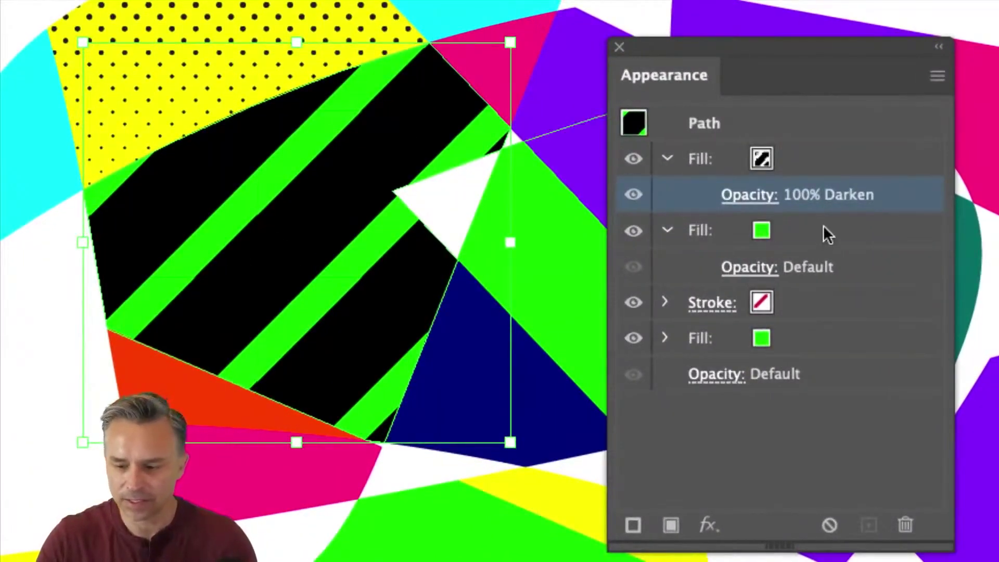
Step: Delete the redundant middle green fill from the striped shape, keeping the striped fill and the bottom green fill
{"action": "left_click", "coordinate": [838, 236]}
{"action": "left_click", "coordinate": [905, 525]}
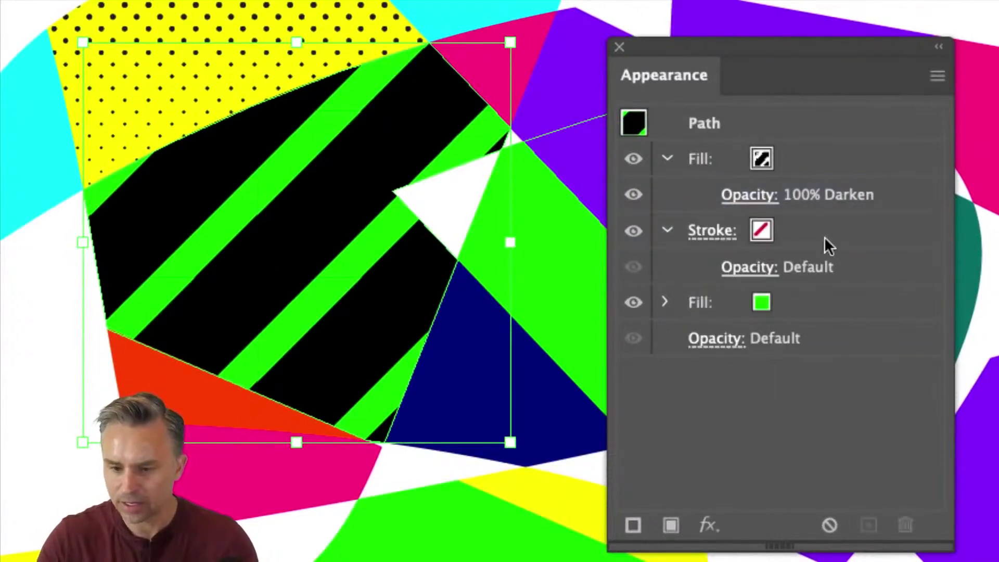
{"action": "left_click", "coordinate": [801, 304]}
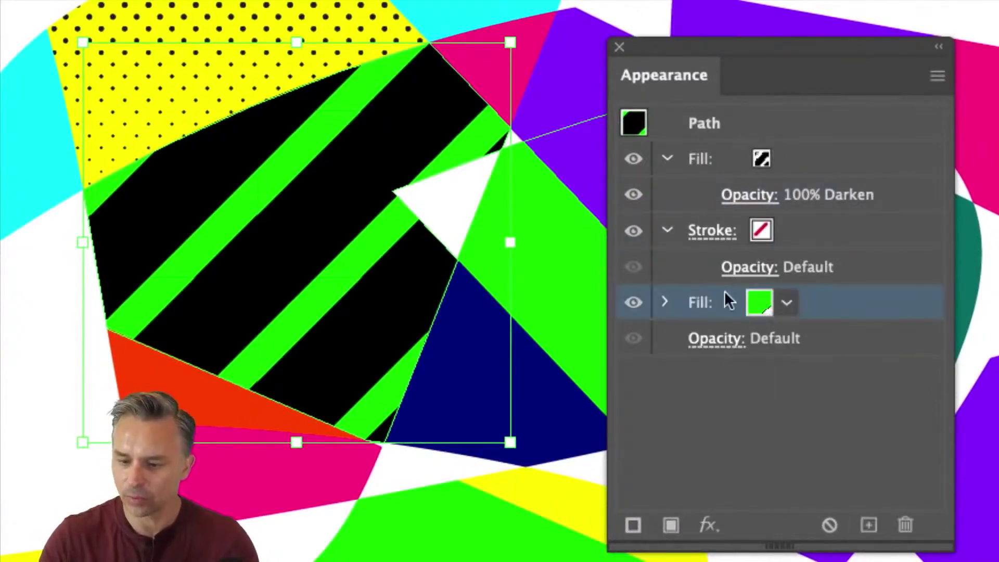
{"action": "left_click", "coordinate": [761, 159]}
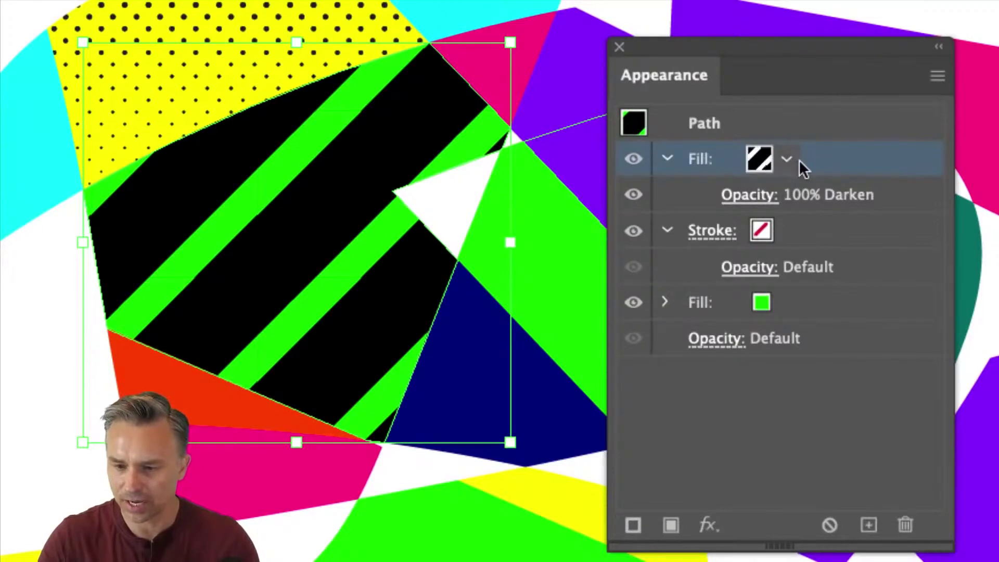
{"action": "left_click", "coordinate": [786, 160]}
{"action": "left_click", "coordinate": [843, 164]}
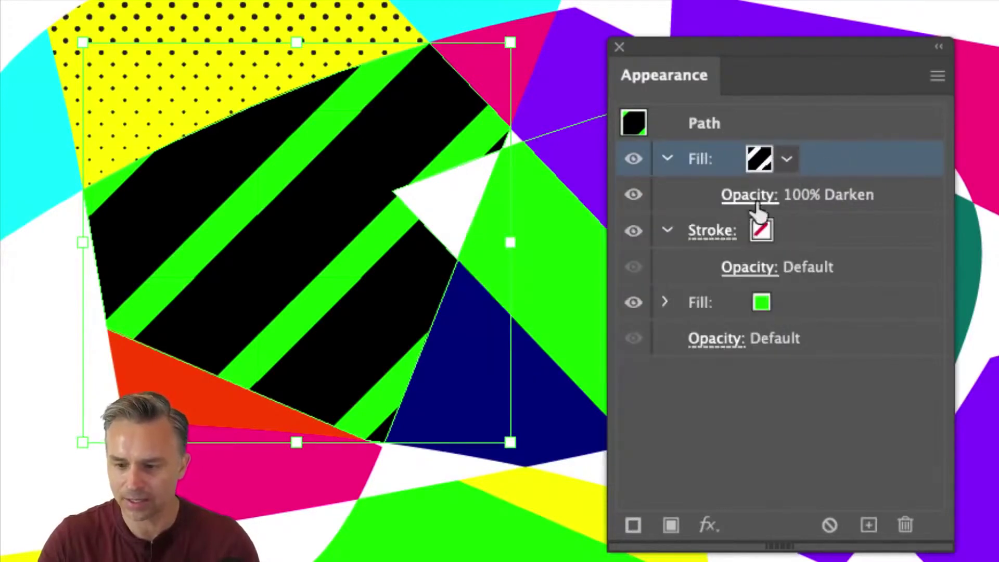
Step: Switch the striped fill's blend mode to Normal for comparison, and set it back to Darken
{"action": "left_click", "coordinate": [769, 204]}
{"action": "left_click", "coordinate": [479, 256]}
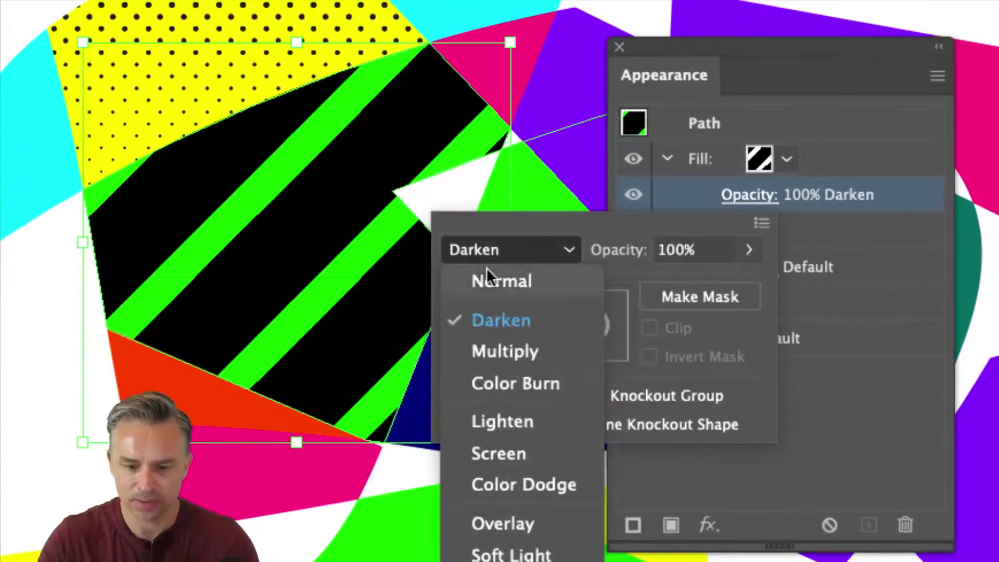
{"action": "left_click", "coordinate": [484, 281]}
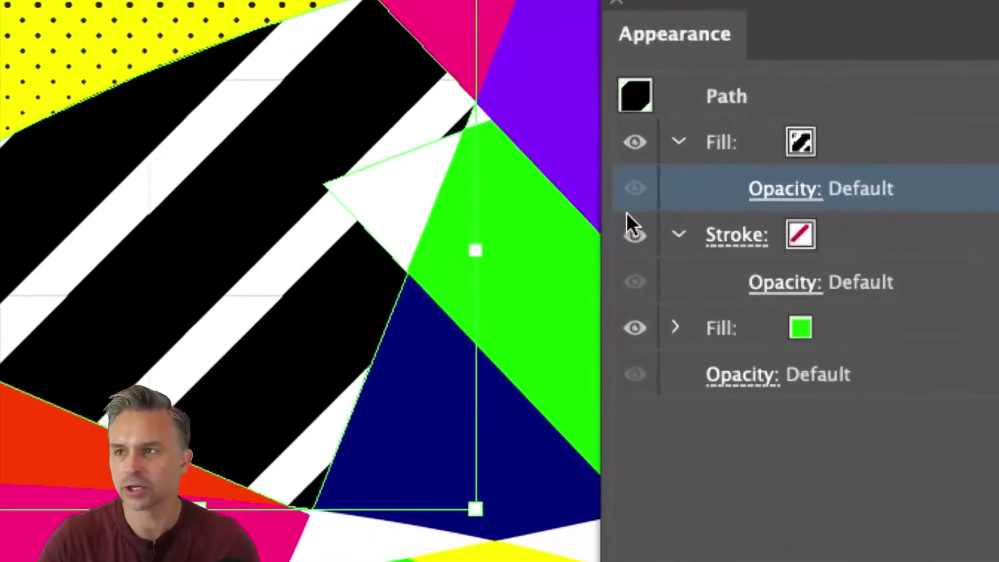
{"action": "left_click", "coordinate": [634, 234]}
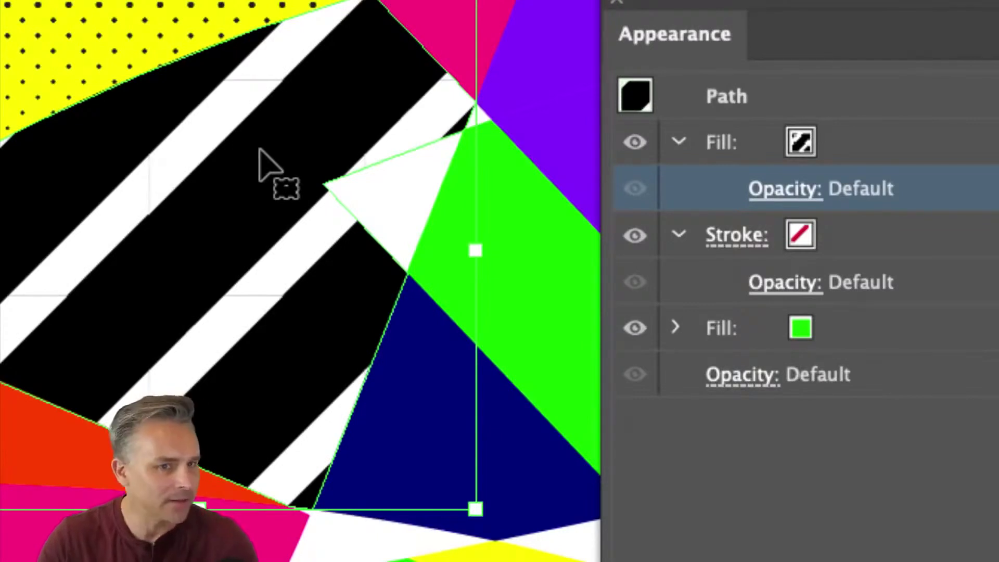
{"action": "left_click", "coordinate": [770, 190]}
{"action": "left_click", "coordinate": [436, 259]}
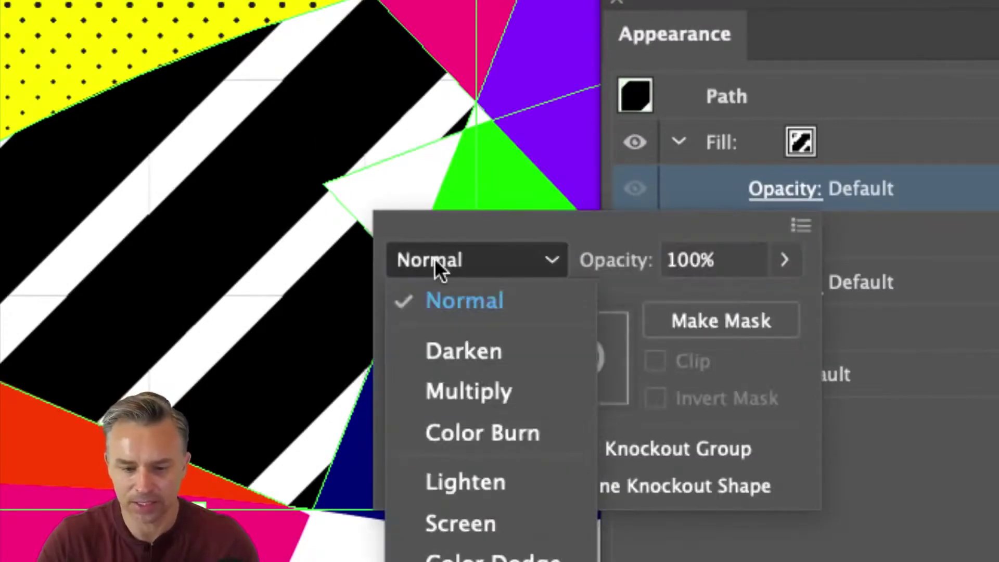
{"action": "left_click", "coordinate": [492, 356]}
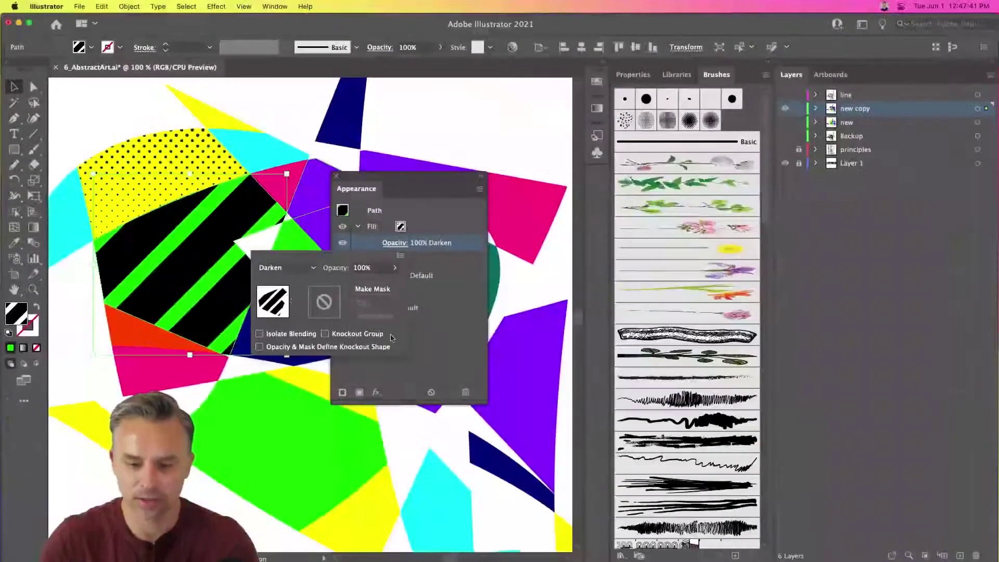
{"action": "left_click", "coordinate": [562, 31]}
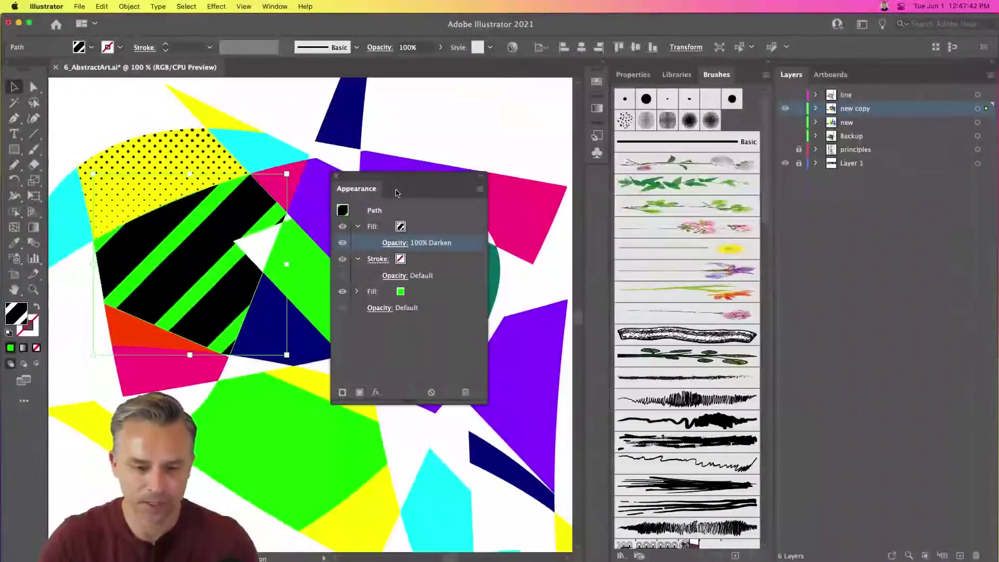
Step: Expand the Swatches dock, add the Appearance panel beside Gradient, and enlarge the Swatches area to show more patterns
{"action": "left_click_drag", "start_coordinate": [395, 193], "coordinate": [494, 158]}
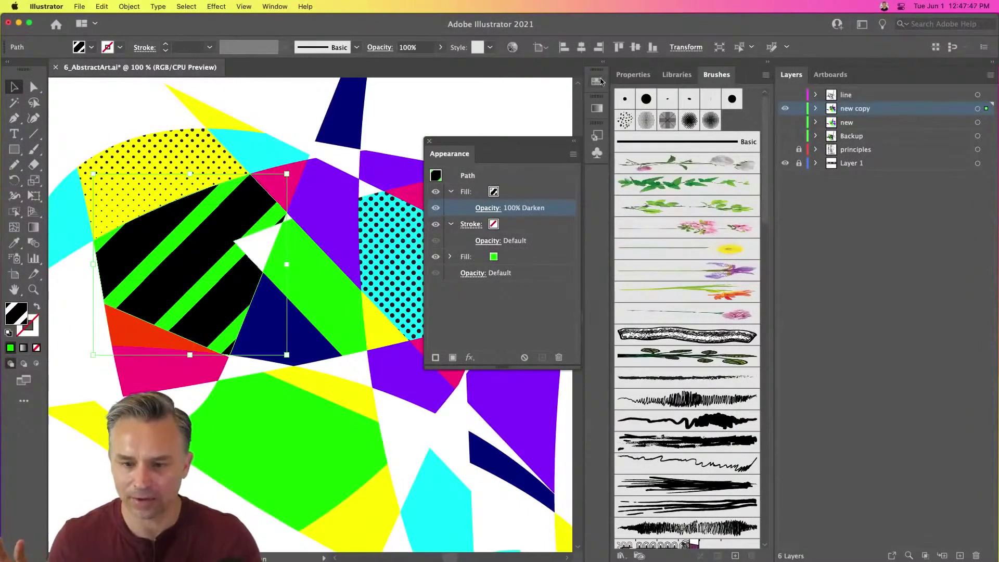
{"action": "left_click", "coordinate": [603, 64]}
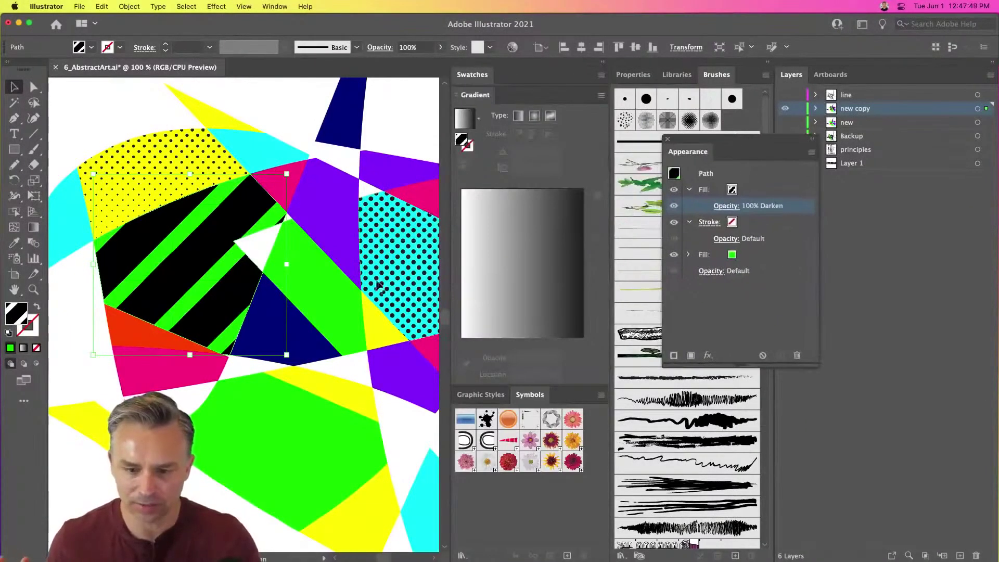
{"action": "left_click", "coordinate": [488, 77]}
{"action": "left_click_drag", "start_coordinate": [662, 147], "coordinate": [508, 177]}
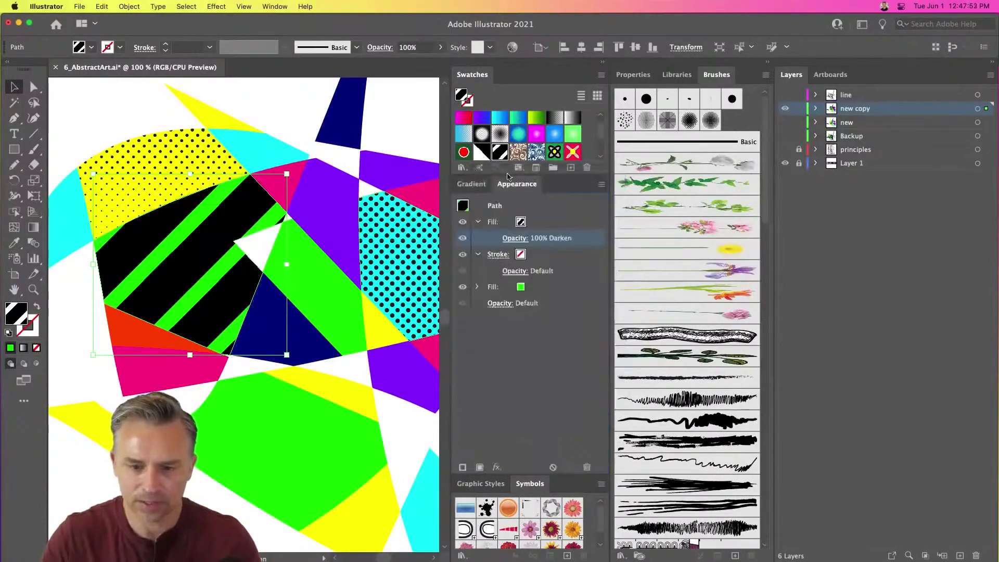
{"action": "left_click_drag", "start_coordinate": [507, 175], "coordinate": [496, 283]}
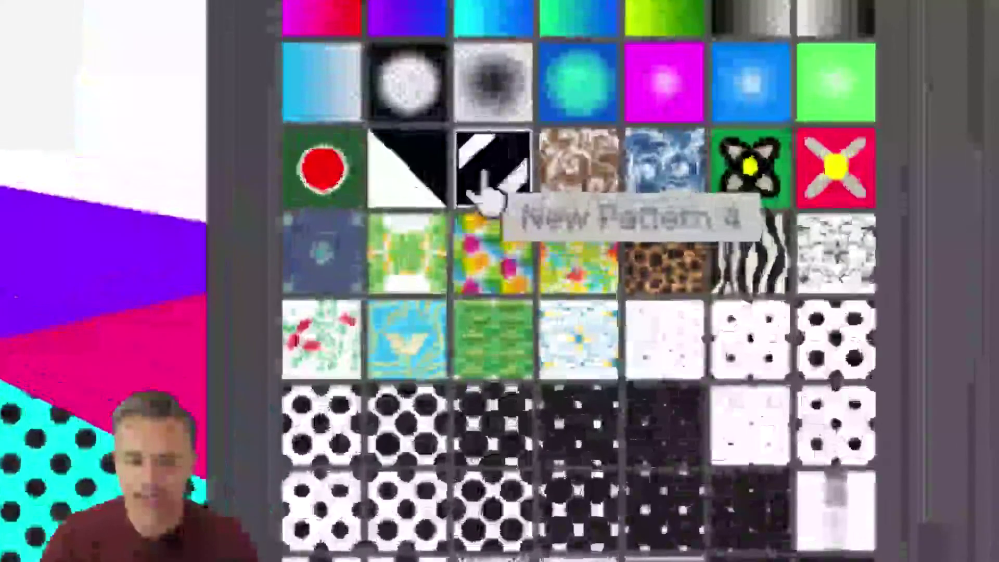
Step: Try deleting the white stripes inside the New Pattern 4 swatch, undo the deletion, and leave pattern editing
{"action": "double_click", "coordinate": [481, 179]}
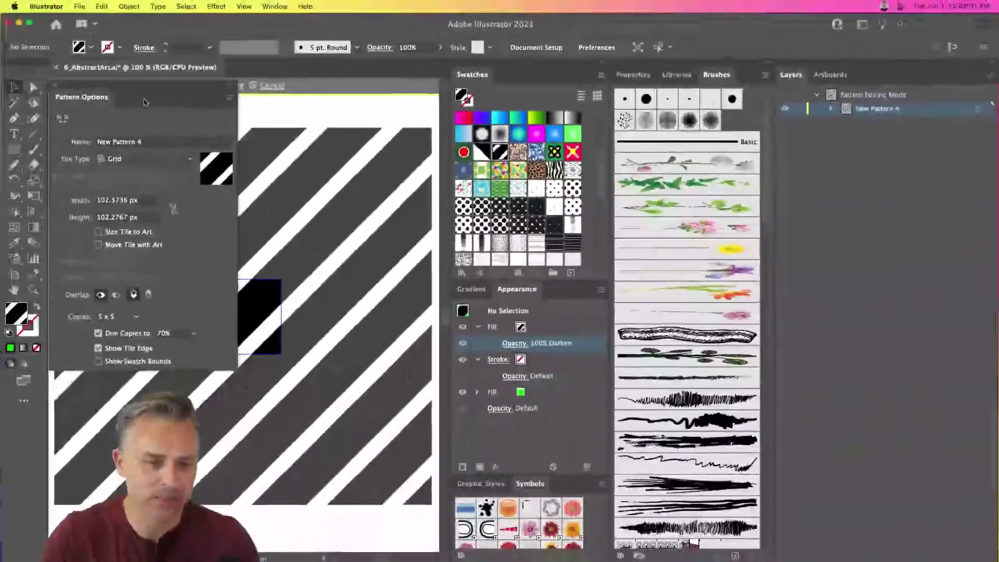
{"action": "left_click_drag", "start_coordinate": [104, 97], "coordinate": [441, 139]}
{"action": "left_click", "coordinate": [224, 294]}
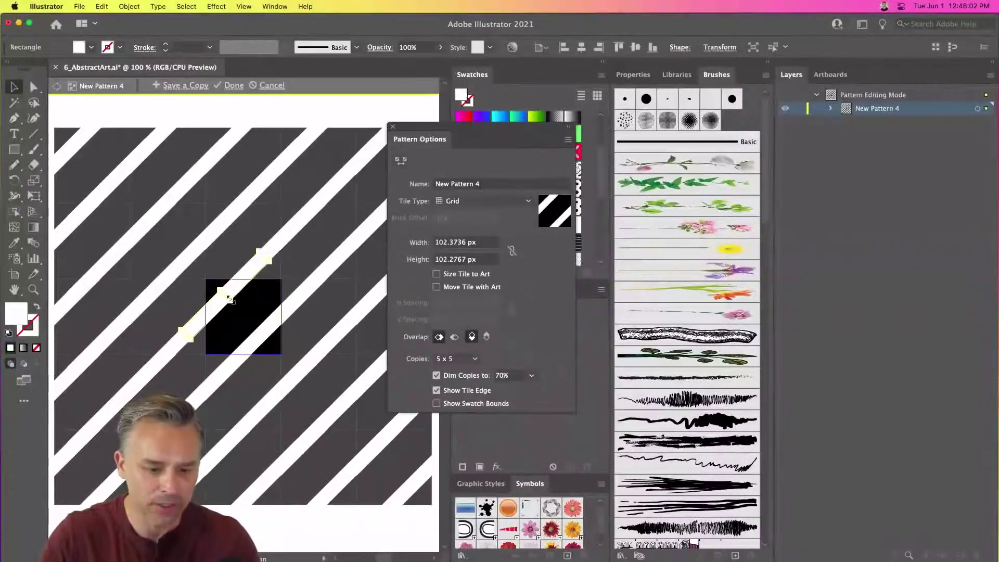
{"action": "mouse_move", "coordinate": [263, 337]}
{"action": "left_mouse_down"}
{"action": "mouse_move", "coordinate": [223, 305]}
{"action": "mouse_move", "coordinate": [255, 341]}
{"action": "left_mouse_up"}
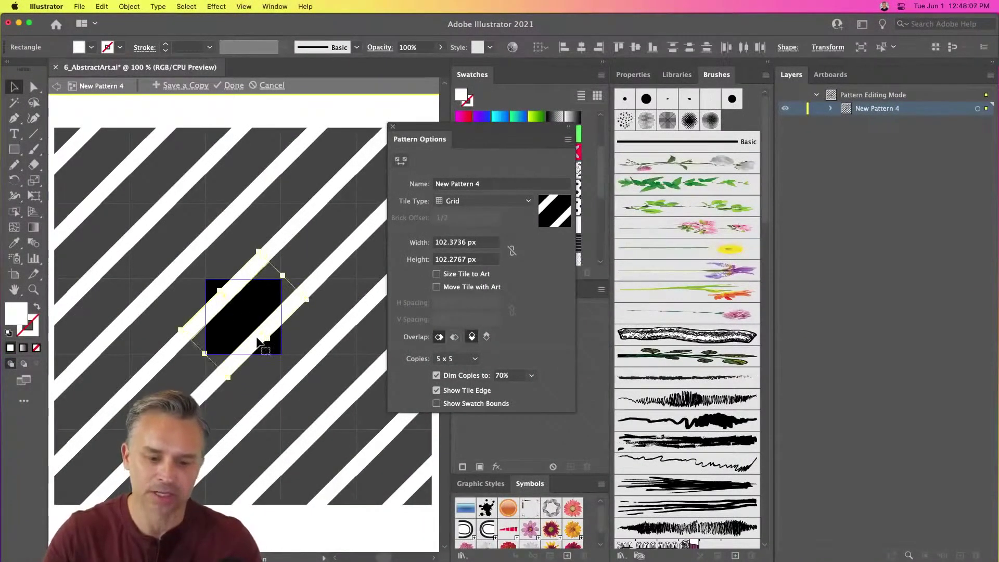
{"action": "key", "text": "Delete"}
{"action": "key", "text": "super+z"}
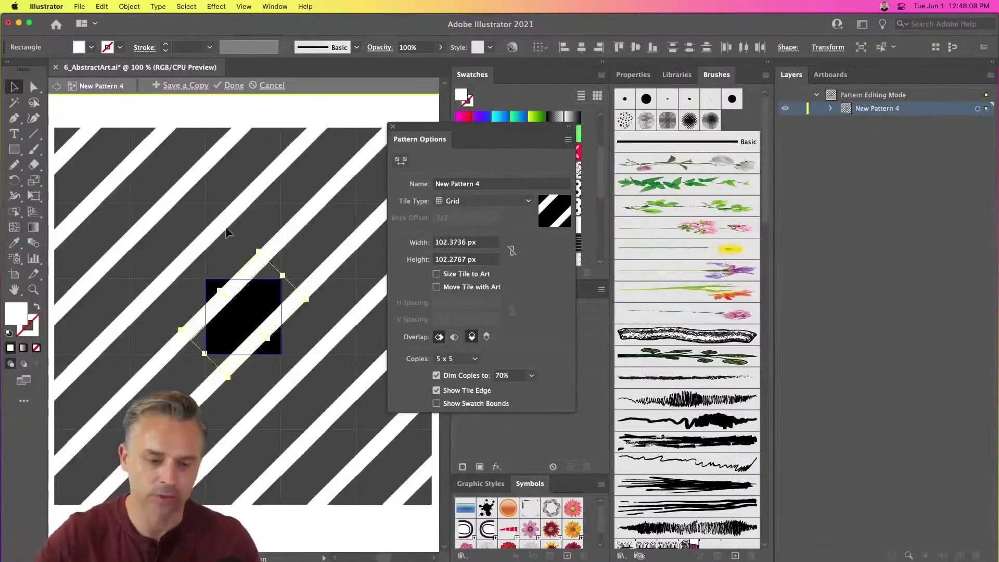
{"action": "left_click", "coordinate": [168, 98]}
{"action": "left_click", "coordinate": [233, 86]}
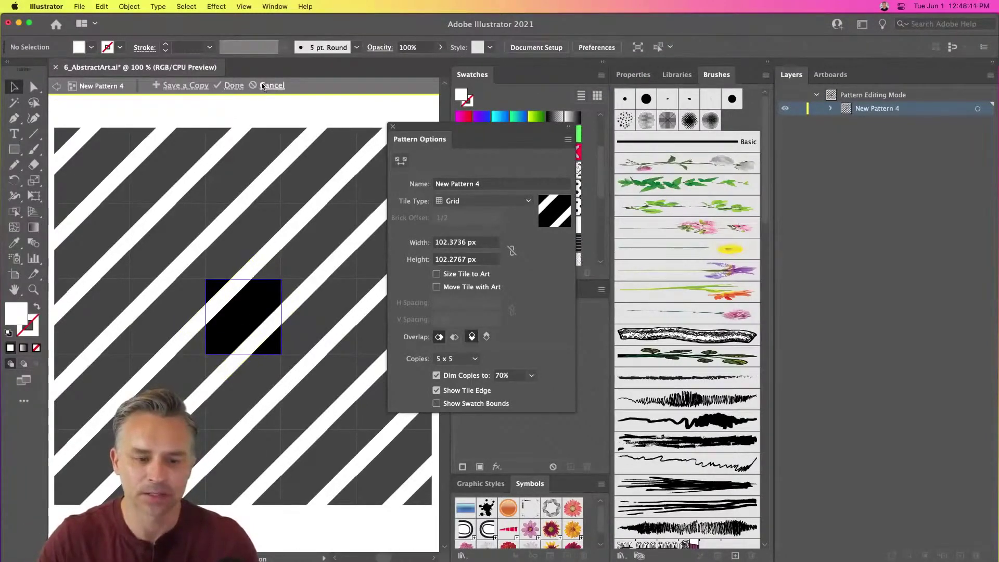
Step: Try adjusting the striped green shape with the Free Transform tool, and undo the move
{"action": "scroll", "coordinate": [212, 164], "scroll_direction": "down", "scroll_amount": 2}
{"action": "scroll", "coordinate": [211, 164], "scroll_direction": "up", "scroll_amount": 2}
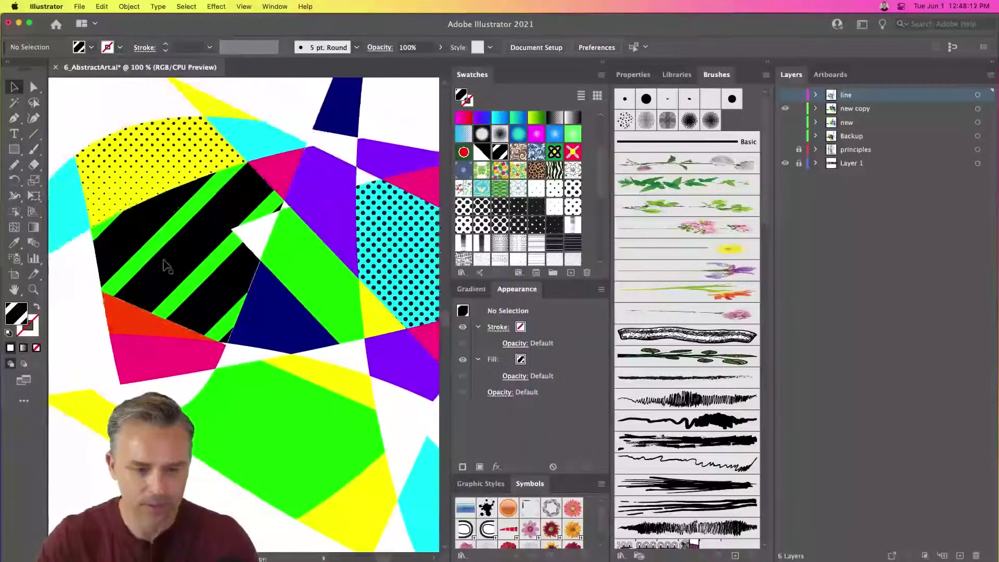
{"action": "left_click", "coordinate": [212, 171]}
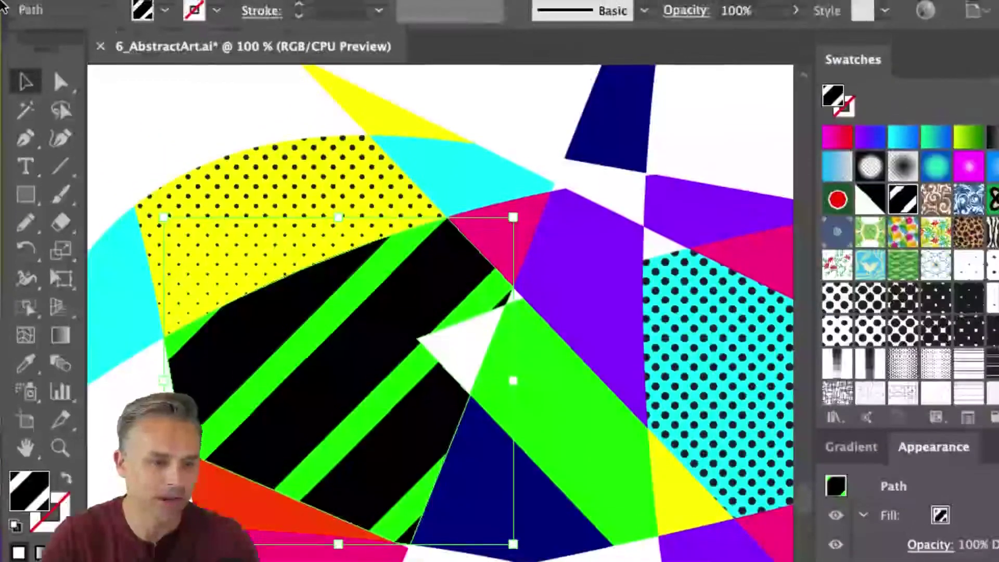
{"action": "left_click", "coordinate": [48, 218]}
{"action": "left_click", "coordinate": [61, 281]}
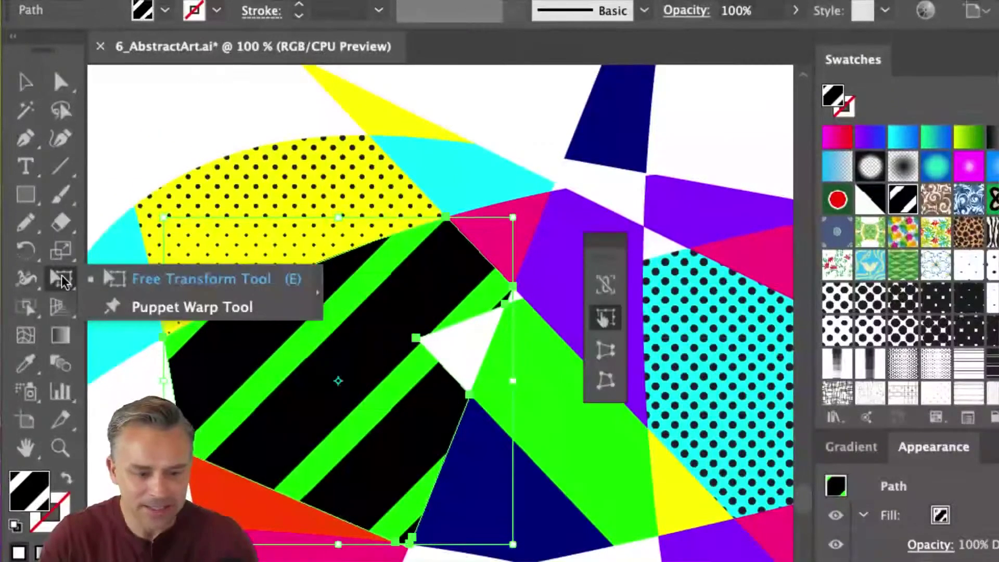
{"action": "left_click", "coordinate": [69, 255]}
{"action": "left_click", "coordinate": [61, 279]}
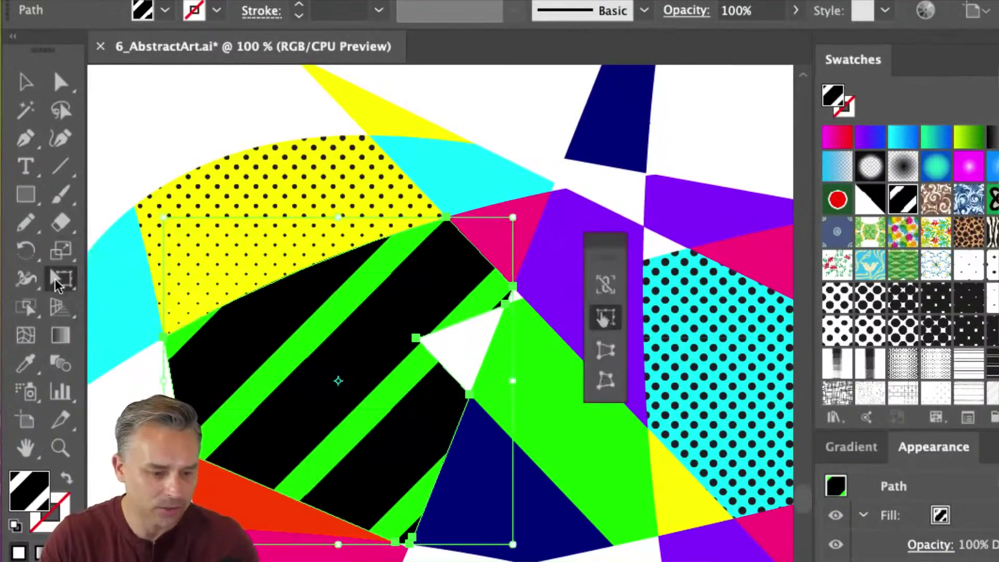
{"action": "left_click", "coordinate": [62, 279]}
{"action": "left_click", "coordinate": [119, 283]}
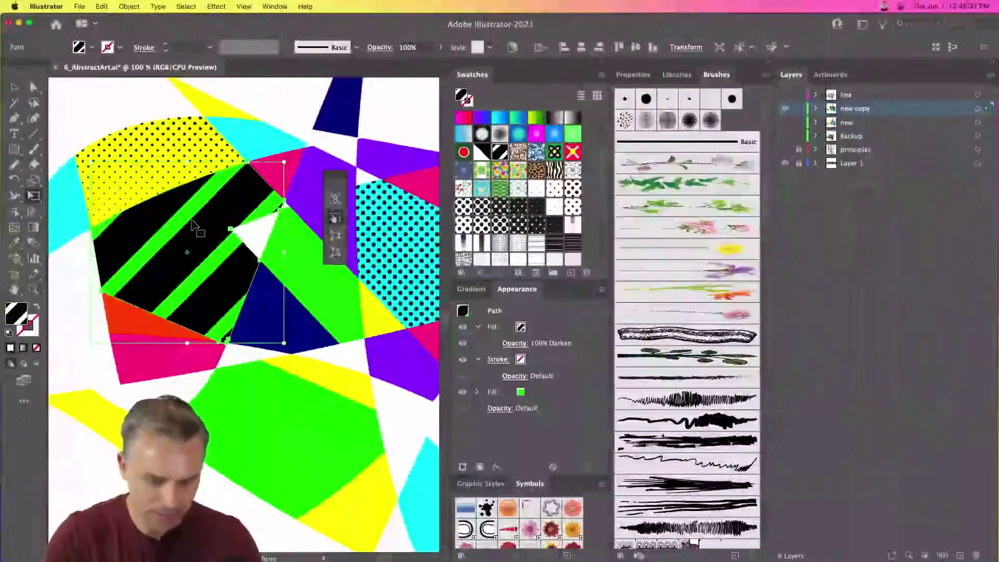
{"action": "left_click_drag", "start_coordinate": [216, 225], "coordinate": [200, 250]}
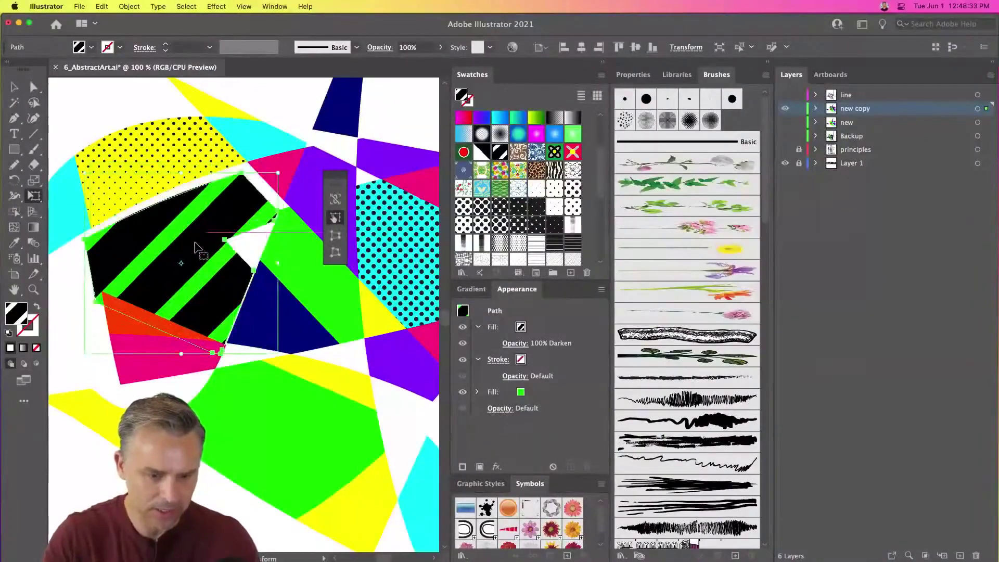
{"action": "key", "text": "ctrl+z"}
Step: Activate the Scale tool and review its numeric scale options for the striped shape without applying any change
{"action": "left_click", "coordinate": [34, 180]}
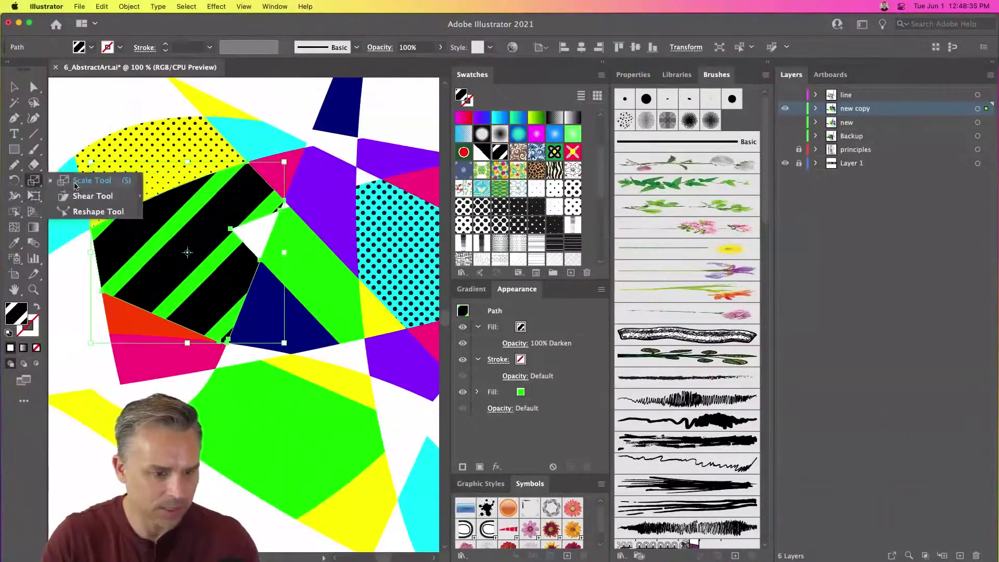
{"action": "left_click", "coordinate": [85, 181]}
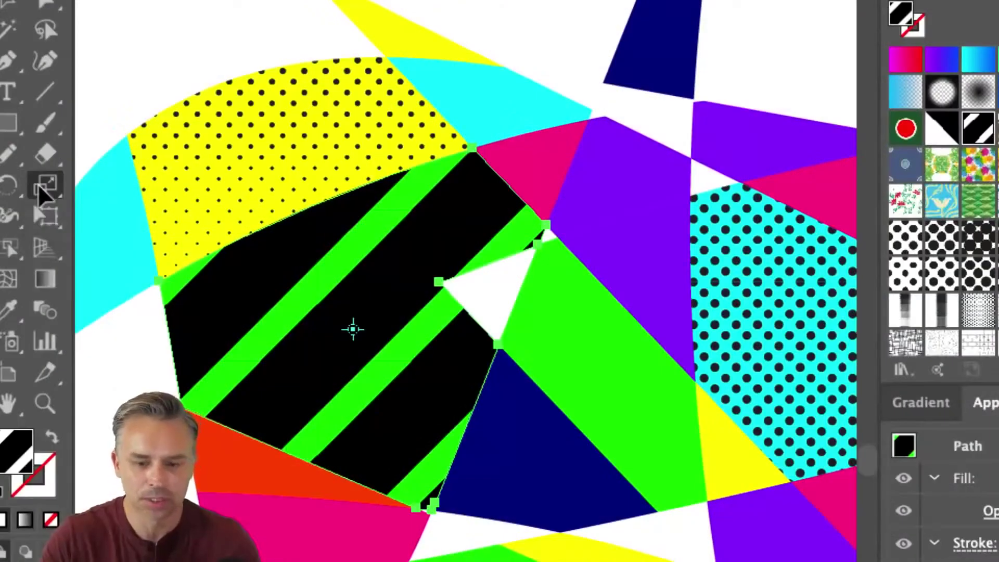
{"action": "double_click", "coordinate": [39, 183]}
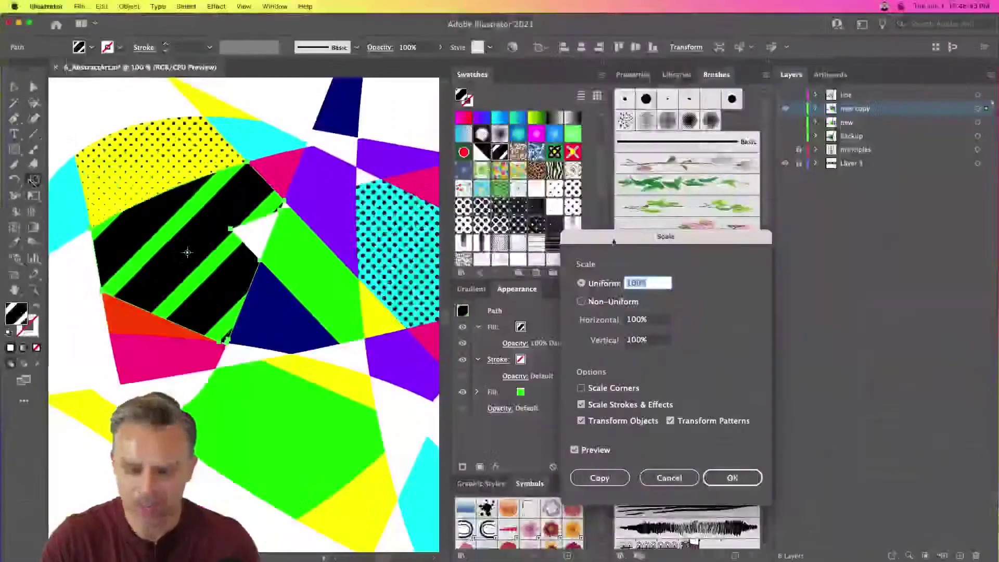
{"action": "left_click_drag", "start_coordinate": [614, 241], "coordinate": [304, 166]}
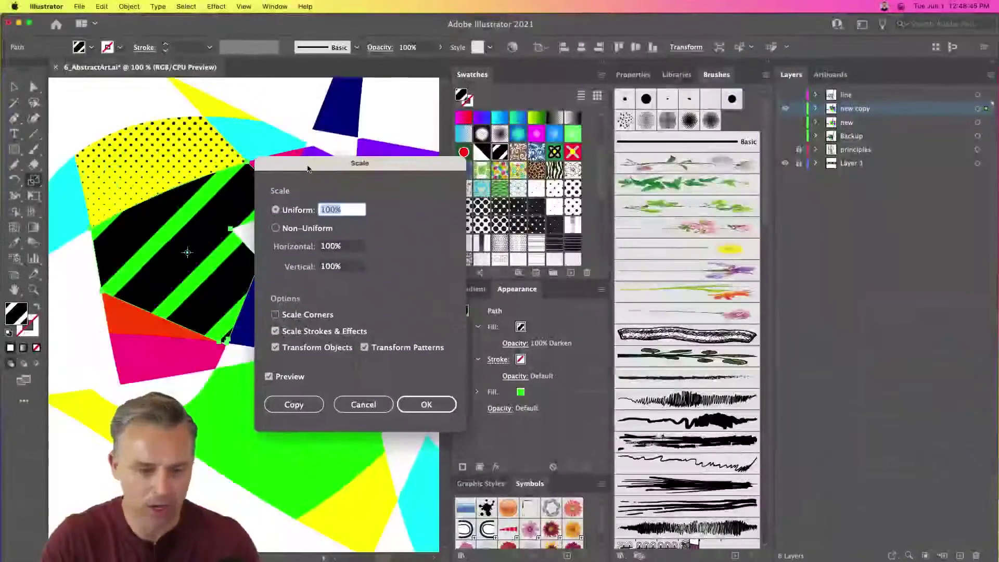
{"action": "left_click", "coordinate": [363, 403]}
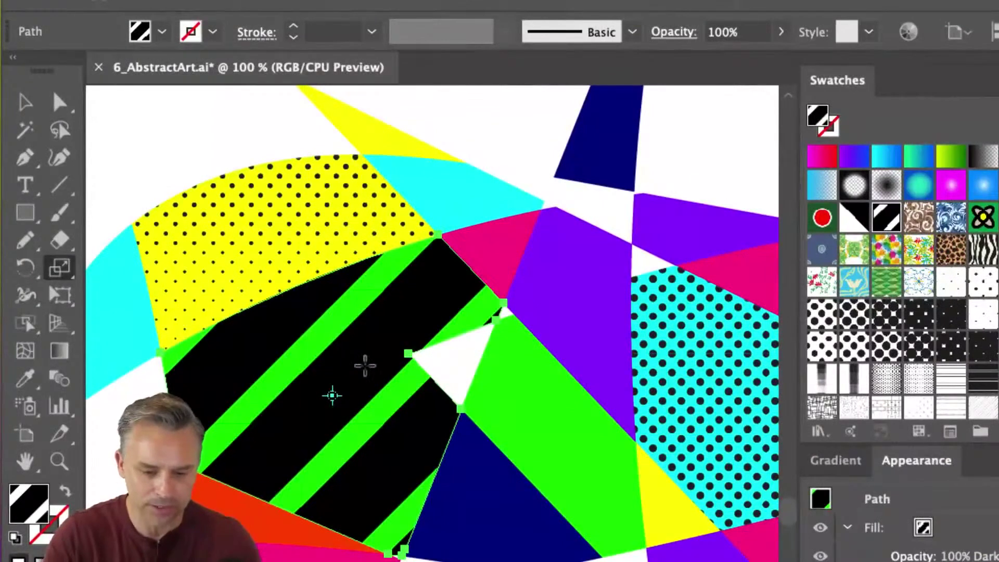
Step: Scale down only the stripe pattern inside the green shape until it forms thin, closely spaced diagonal lines
{"action": "mouse_move", "coordinate": [364, 362]}
{"action": "left_mouse_down"}
{"action": "mouse_move", "coordinate": [350, 394]}
{"action": "mouse_move", "coordinate": [343, 373]}
{"action": "mouse_move", "coordinate": [357, 380]}
{"action": "left_mouse_up"}
{"action": "key", "text": "shift+grave"}
{"action": "key", "text": "s"}
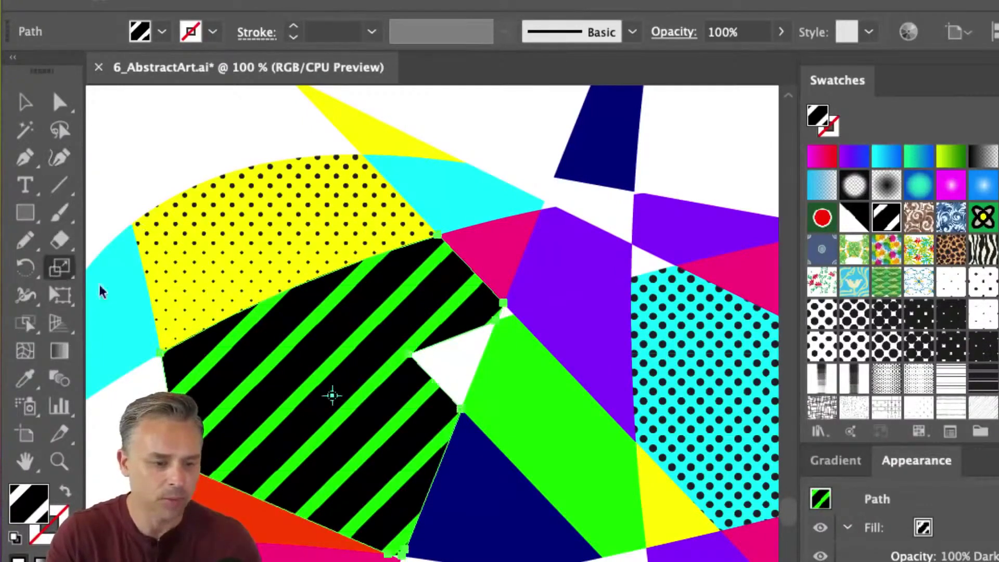
{"action": "left_click_drag", "start_coordinate": [366, 345], "coordinate": [346, 378]}
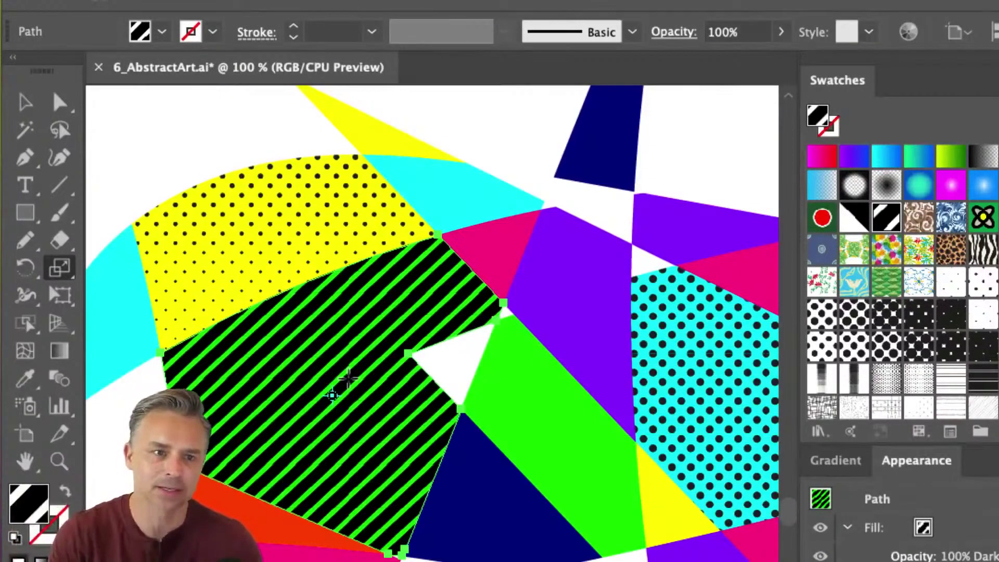
Step: Return to the Selection tool and collapse the dock holding Swatches and Appearance
{"action": "left_click", "coordinate": [24, 103]}
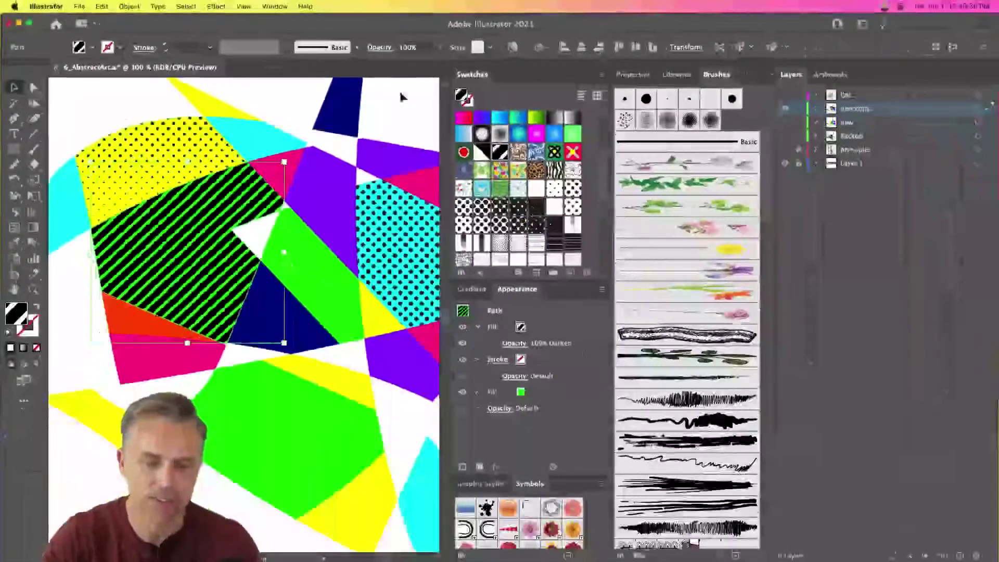
{"action": "left_click", "coordinate": [605, 63]}
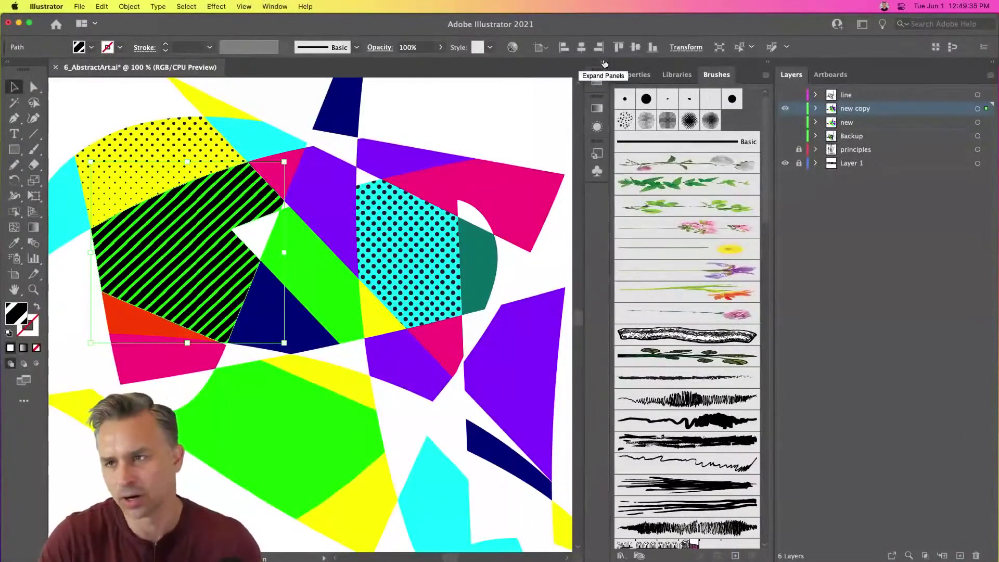
{"action": "scroll", "coordinate": [343, 145], "scroll_direction": "down", "scroll_amount": 3}
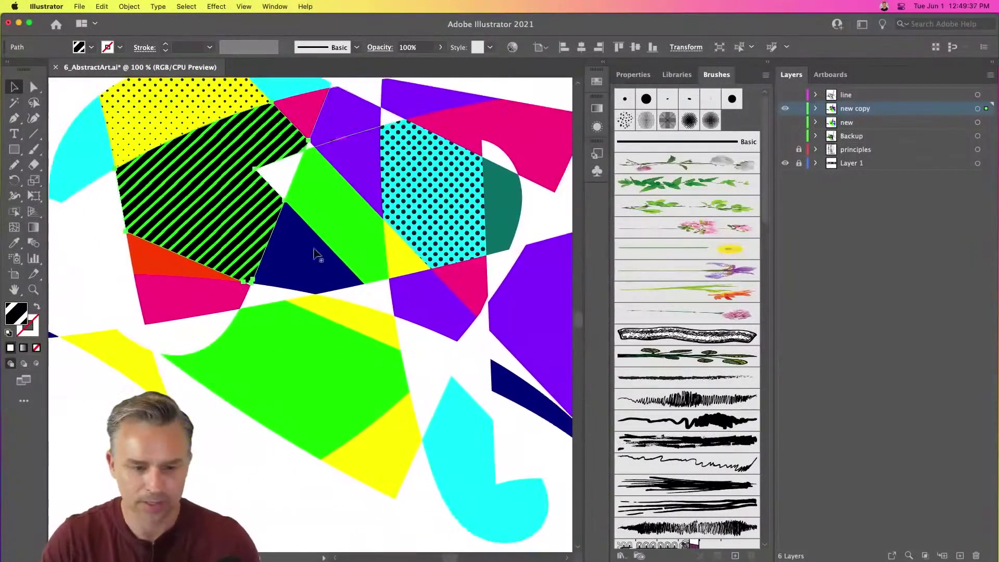
Step: Add a second fill to the large lower green shape and give it the black squiggly-line pattern
{"action": "left_click", "coordinate": [318, 339]}
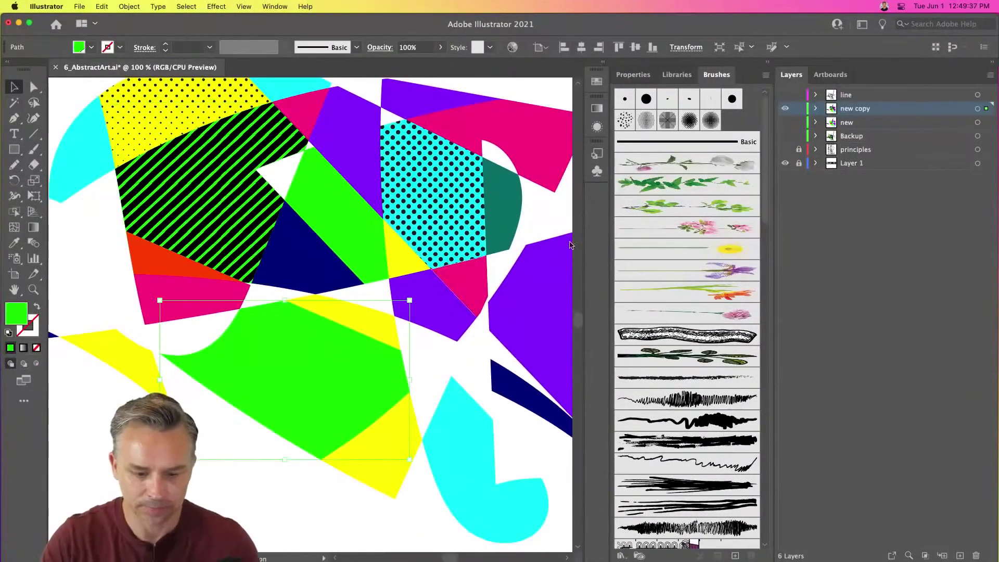
{"action": "left_click", "coordinate": [602, 65]}
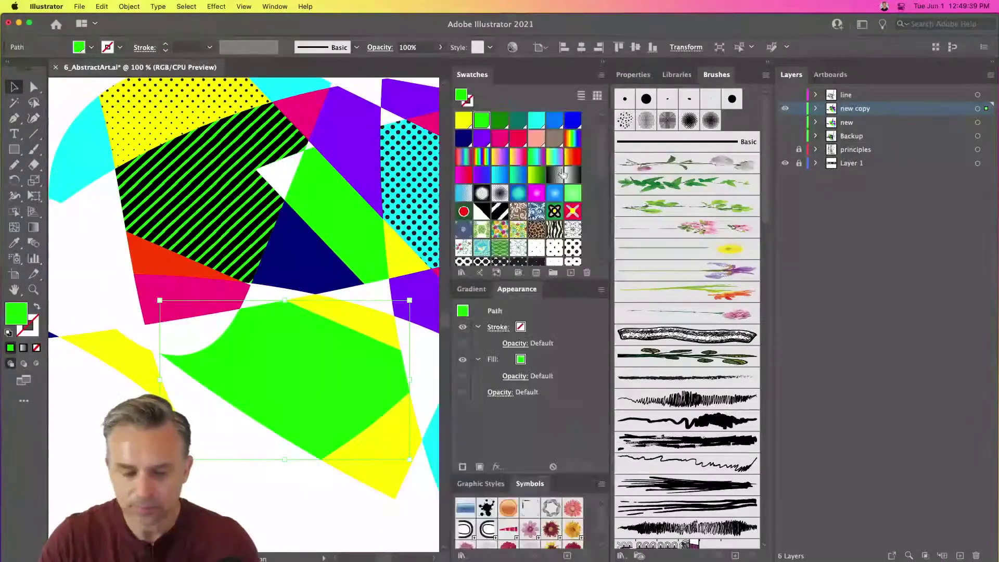
{"action": "left_click", "coordinate": [479, 467]}
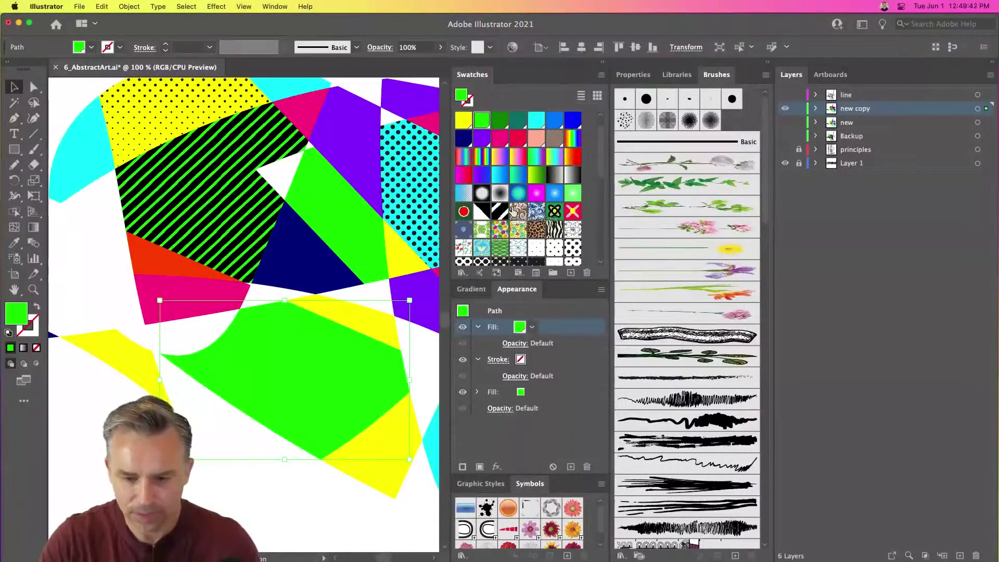
{"action": "scroll", "coordinate": [486, 205], "scroll_direction": "down", "scroll_amount": 5}
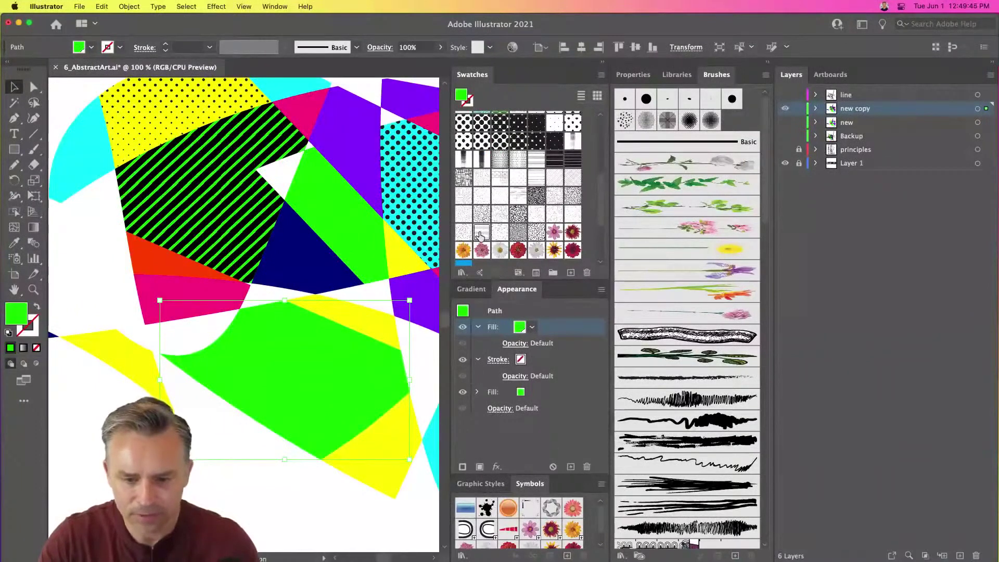
{"action": "left_click", "coordinate": [483, 214]}
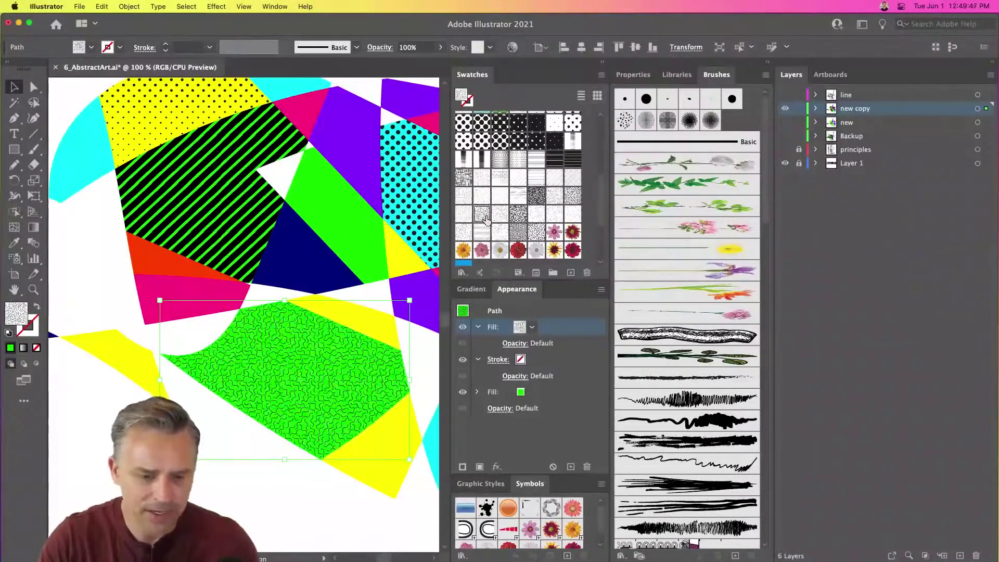
Step: Add a second fill to the narrow green shape, try a few patterns and give it the angled line-hatch pattern
{"action": "left_click", "coordinate": [308, 187]}
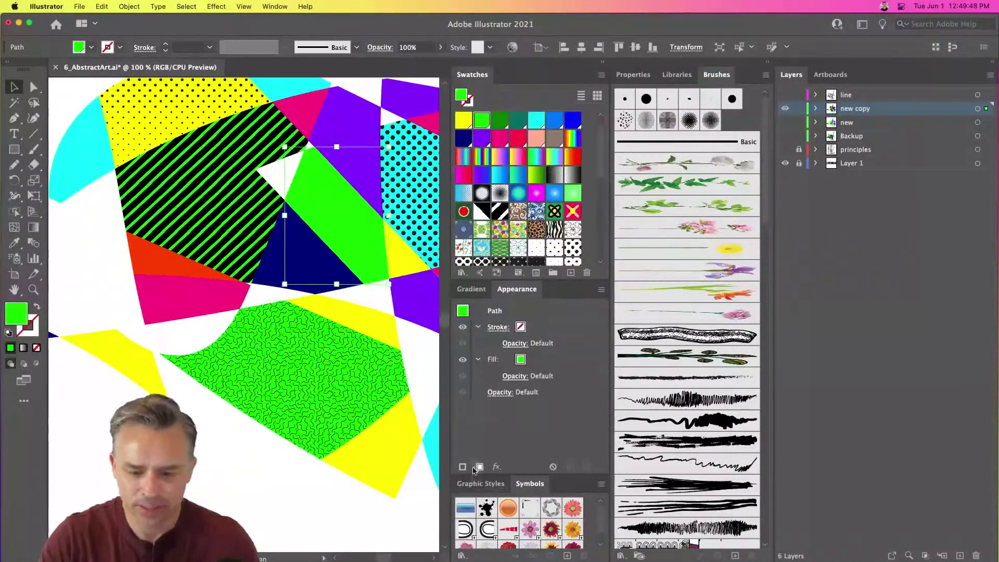
{"action": "left_click_drag", "start_coordinate": [493, 359], "coordinate": [493, 327]}
{"action": "left_click", "coordinate": [534, 328]}
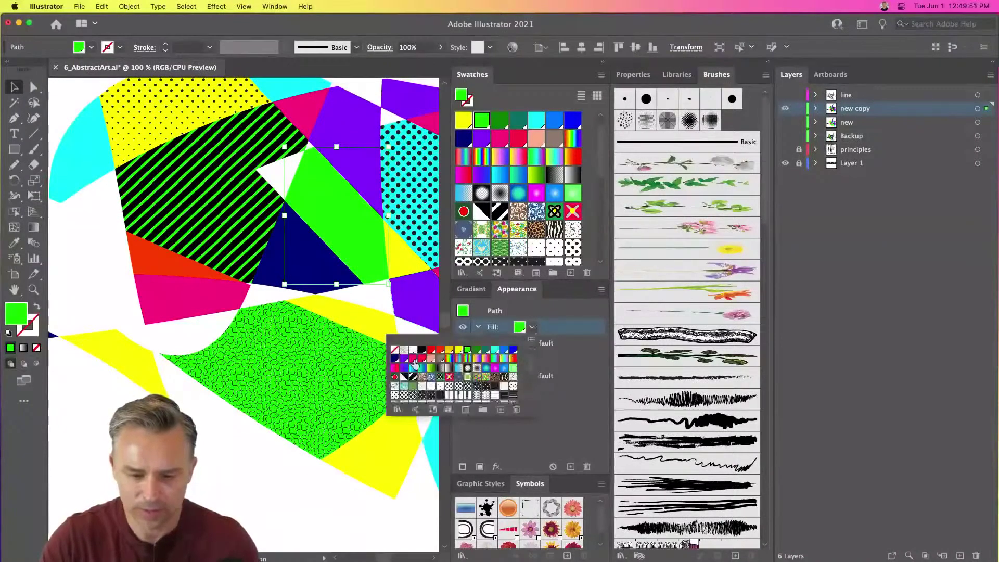
{"action": "scroll", "coordinate": [419, 388], "scroll_direction": "down", "scroll_amount": 3}
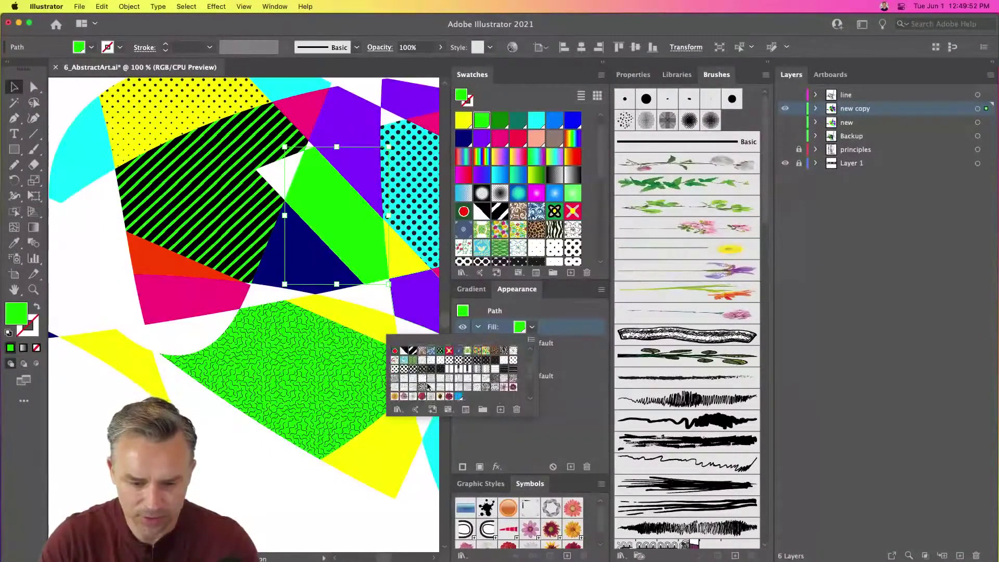
{"action": "left_click", "coordinate": [474, 370]}
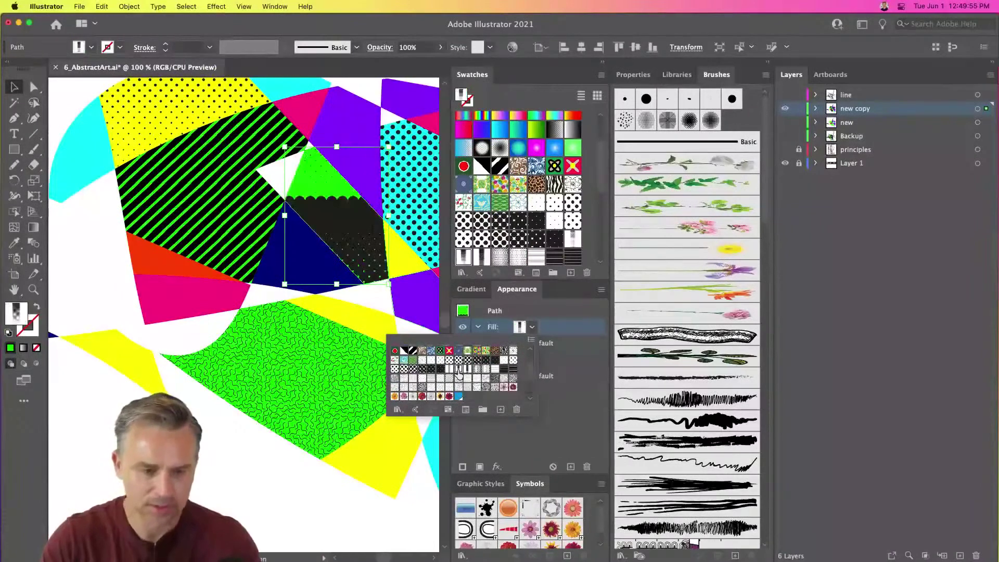
{"action": "left_click", "coordinate": [450, 378]}
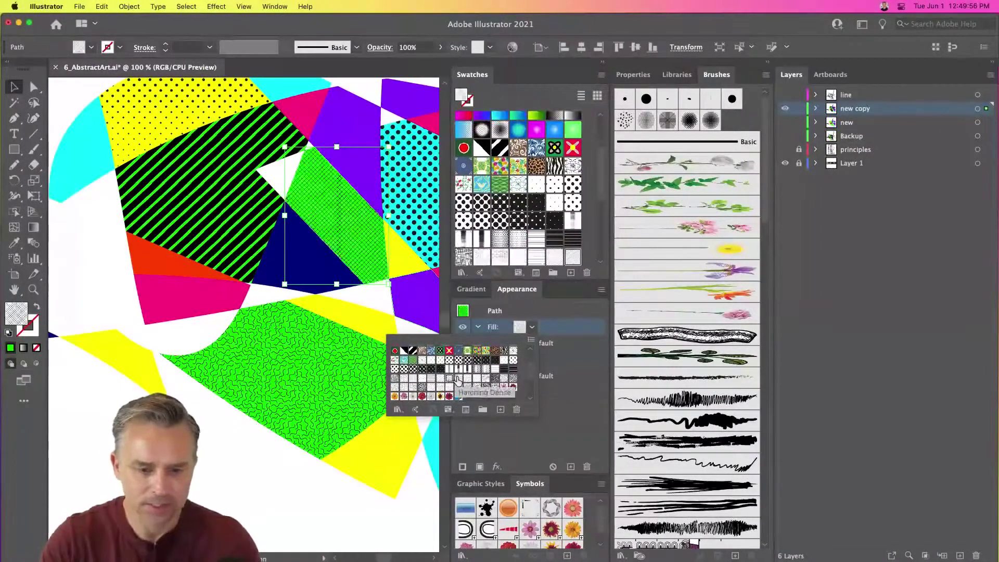
{"action": "left_click", "coordinate": [459, 378]}
{"action": "left_click", "coordinate": [203, 482]}
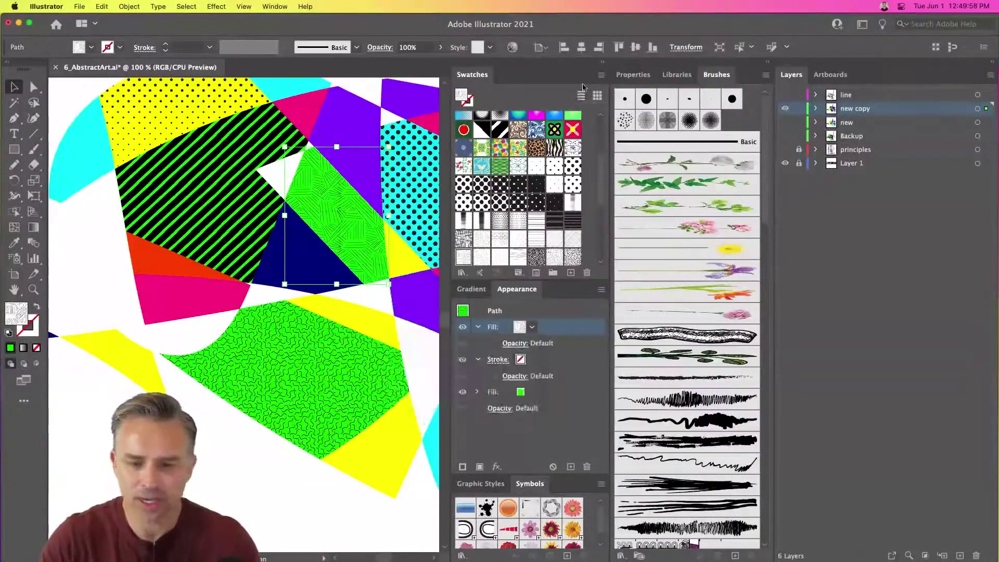
{"action": "left_click", "coordinate": [601, 63]}
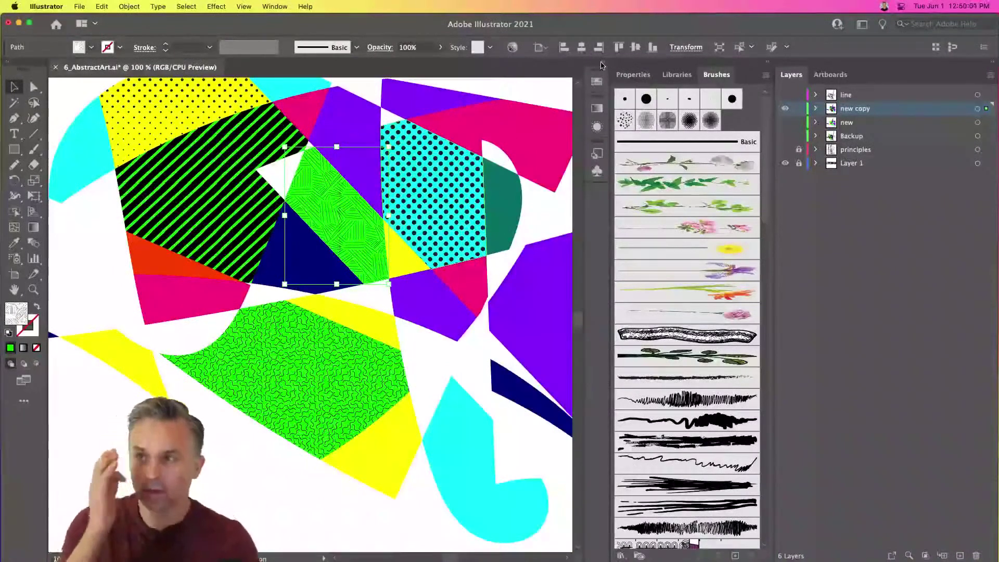
Step: Deselect the artwork, show the line layer above the colored shapes and lock the new copy layer
{"action": "left_click", "coordinate": [470, 424]}
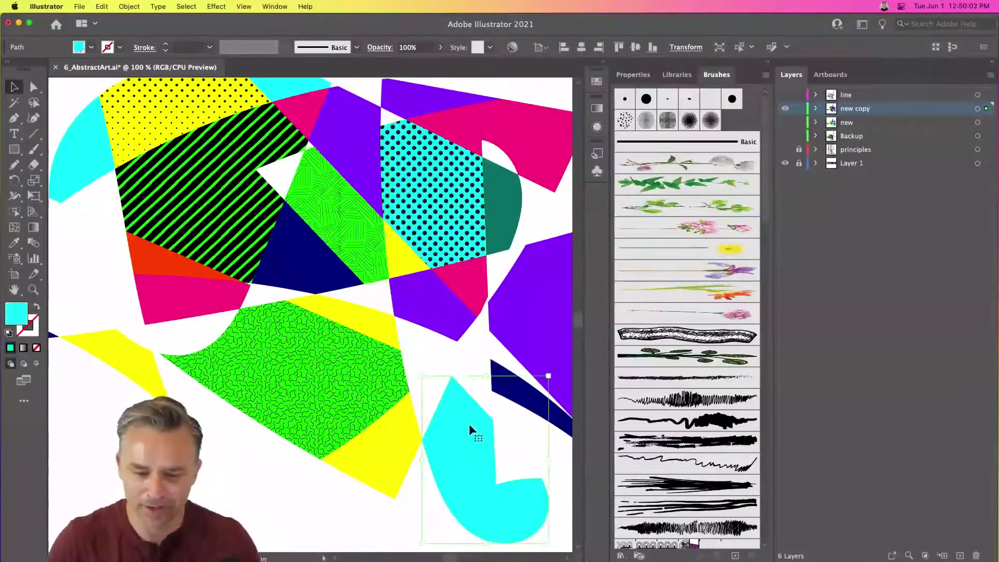
{"action": "key", "text": "super+shift+a"}
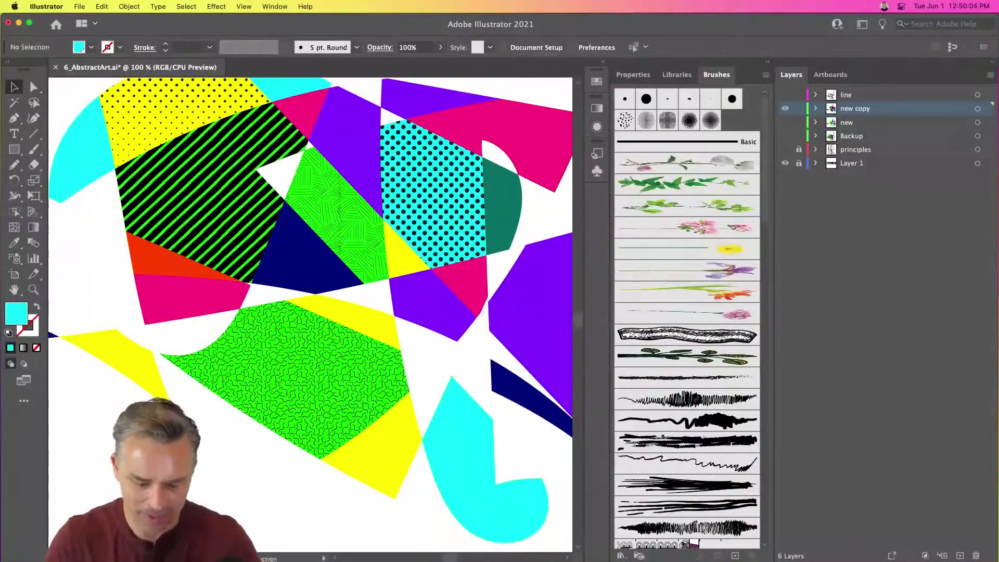
{"action": "key", "text": "super+minus"}
{"action": "left_click_drag", "start_coordinate": [208, 312], "coordinate": [218, 343]}
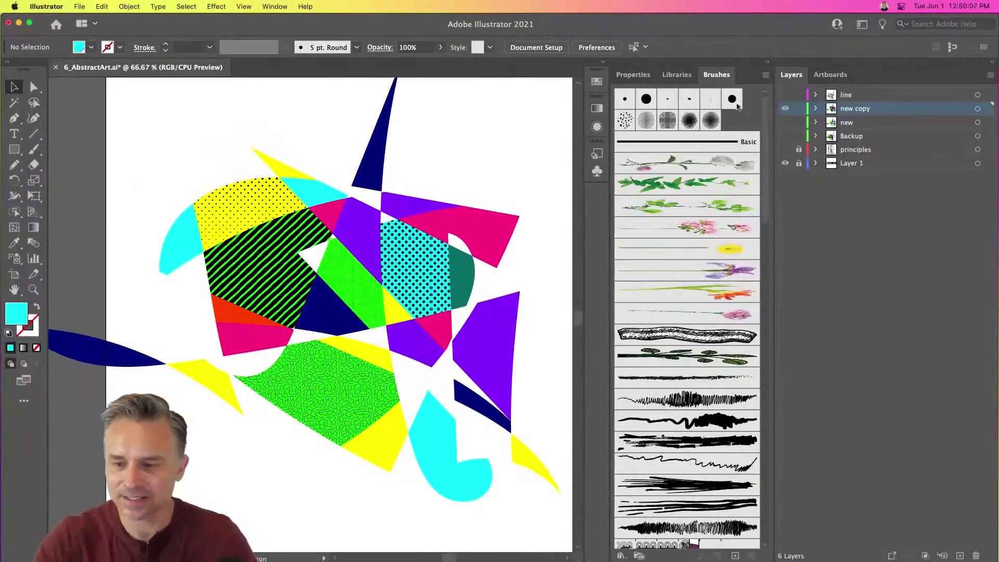
{"action": "left_click", "coordinate": [785, 95]}
{"action": "left_click", "coordinate": [786, 109]}
{"action": "left_click", "coordinate": [799, 109]}
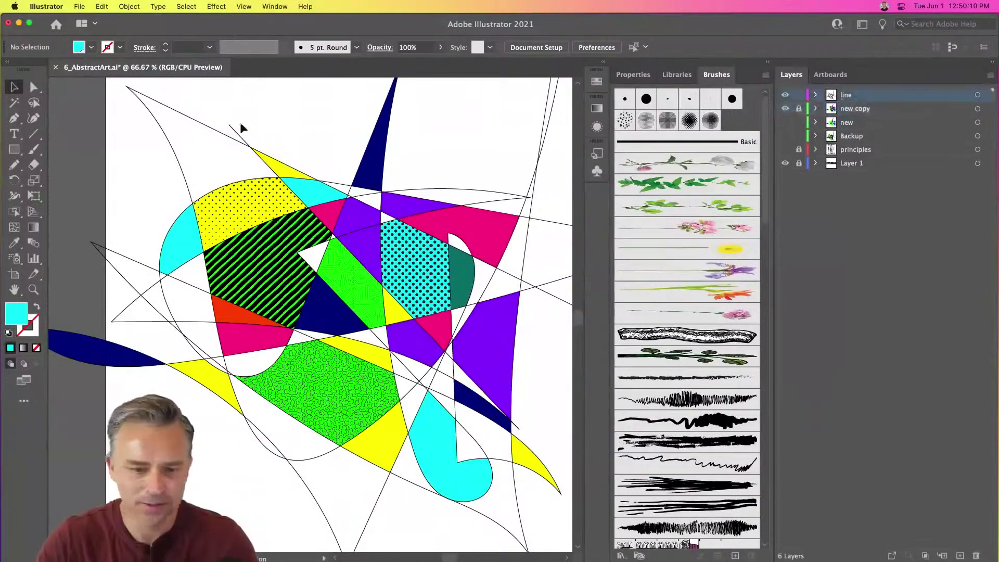
Step: Thicken the stroke of the grouped lines to 13 pt
{"action": "left_click", "coordinate": [215, 133]}
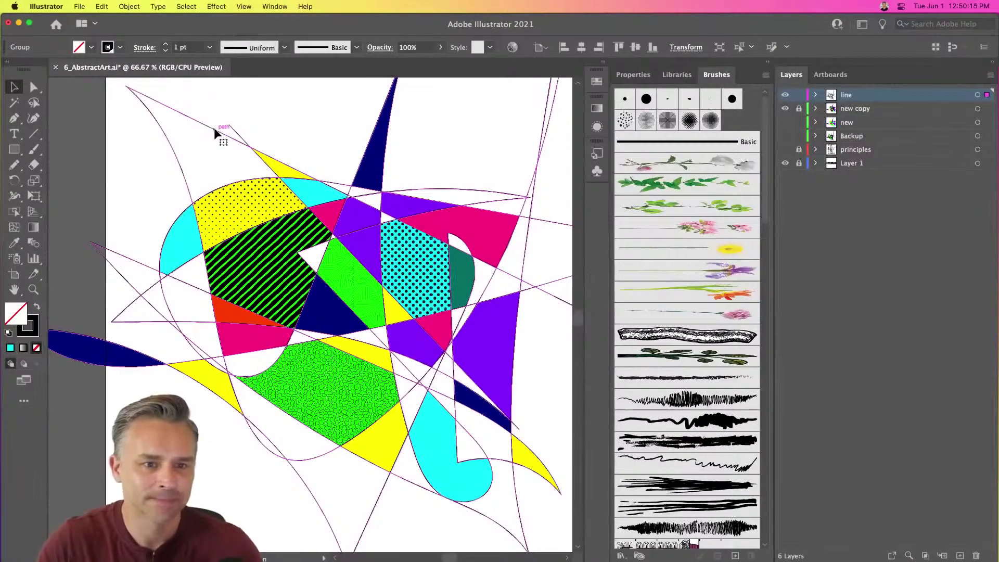
{"action": "left_click", "coordinate": [165, 45]}
{"action": "left_click", "coordinate": [165, 45]}
{"action": "left_click", "coordinate": [165, 45]}
{"action": "left_click", "coordinate": [165, 44]}
{"action": "left_click", "coordinate": [165, 45]}
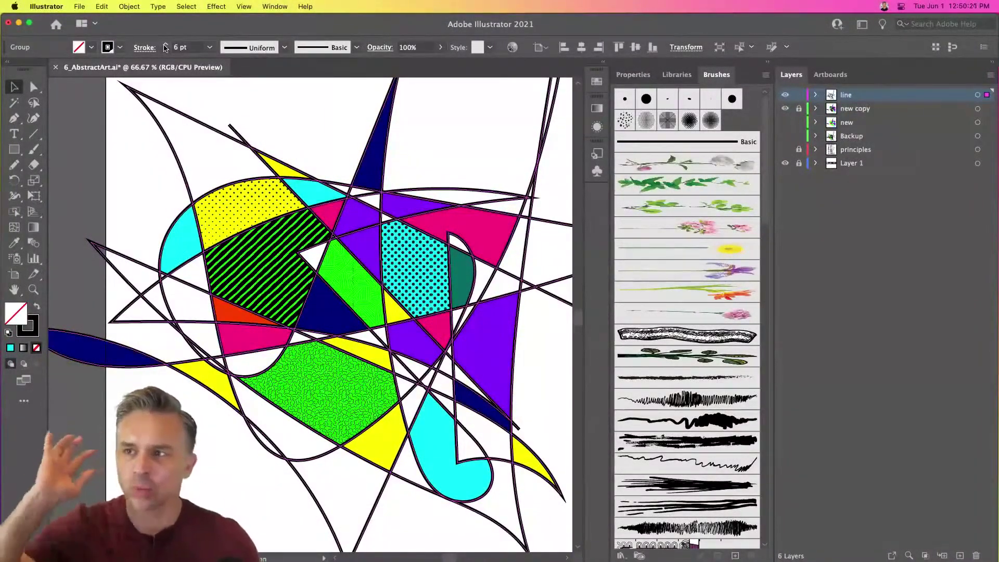
{"action": "left_click", "coordinate": [165, 45]}
{"action": "left_click", "coordinate": [165, 45]}
{"action": "left_click", "coordinate": [165, 45]}
{"action": "left_click", "coordinate": [165, 45]}
{"action": "left_click", "coordinate": [165, 45]}
{"action": "left_click", "coordinate": [165, 45]}
{"action": "left_click", "coordinate": [165, 44]}
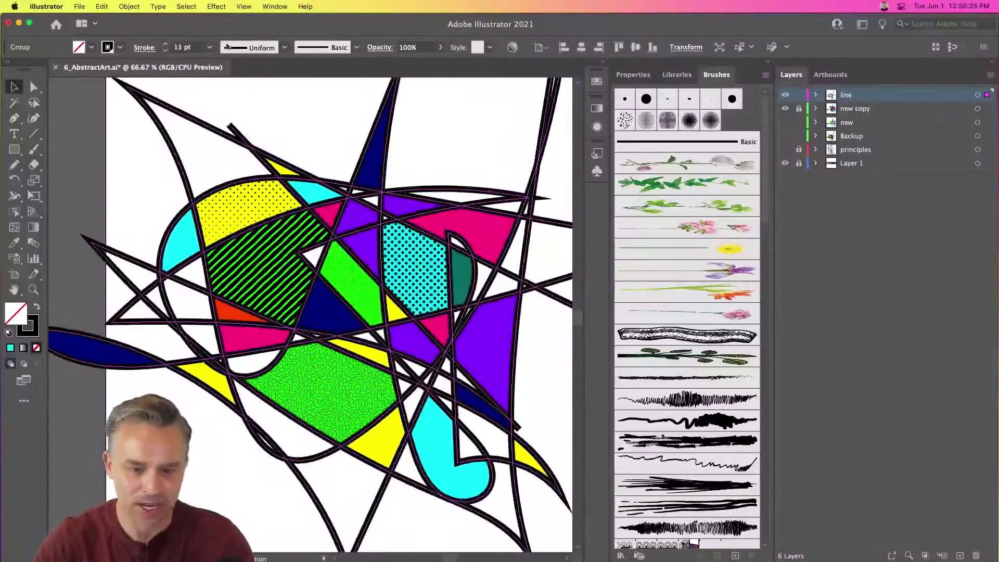
{"action": "left_click", "coordinate": [138, 178]}
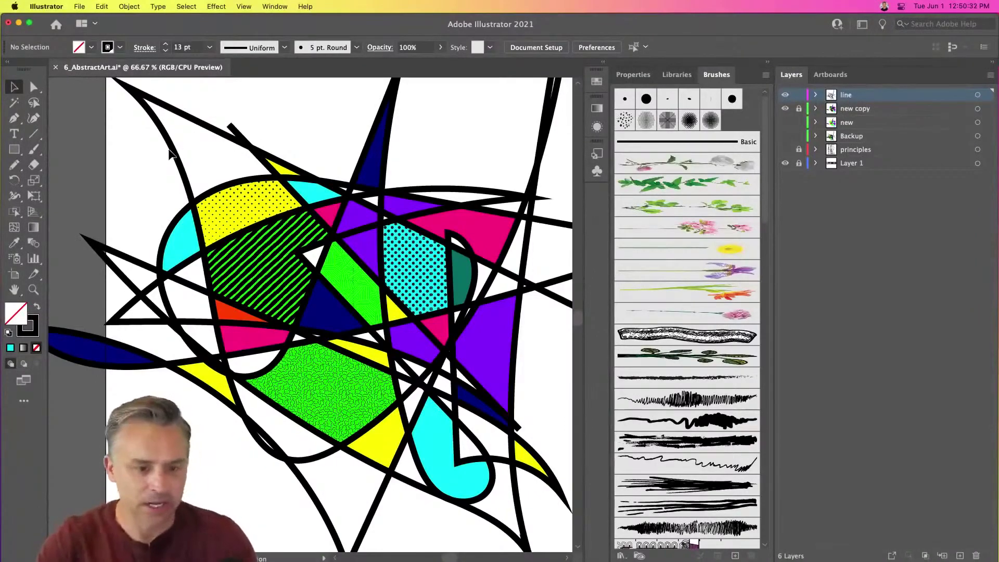
Step: Apply Width Profile 2 to the grouped lines so their thickness varies
{"action": "left_click", "coordinate": [171, 147]}
{"action": "left_click", "coordinate": [285, 47]}
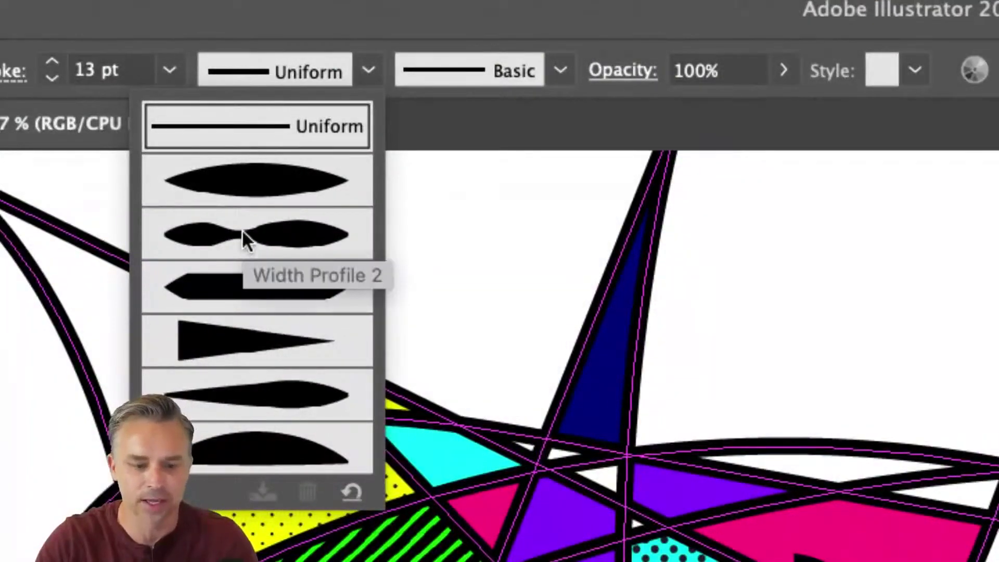
{"action": "left_click", "coordinate": [242, 229]}
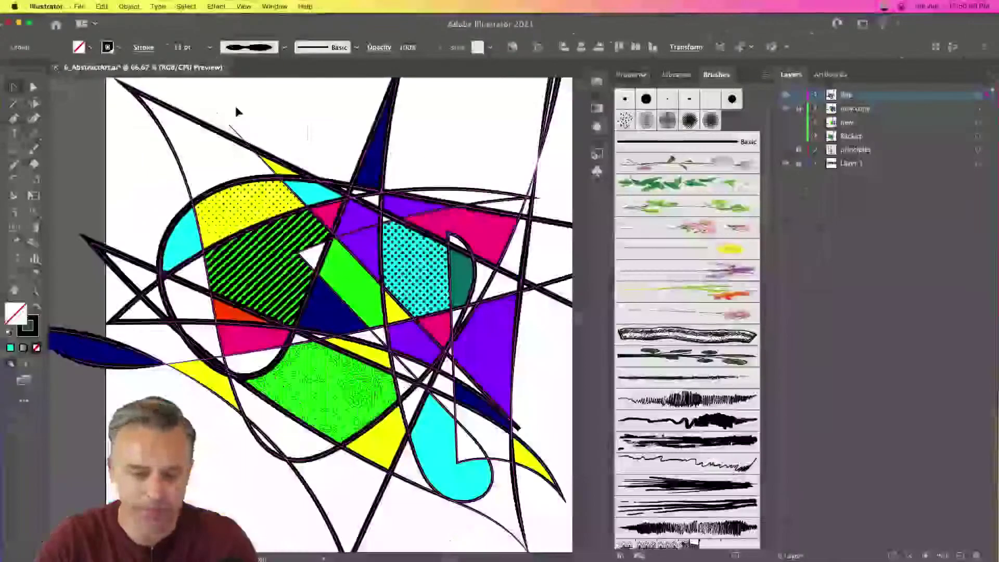
{"action": "left_click", "coordinate": [264, 108]}
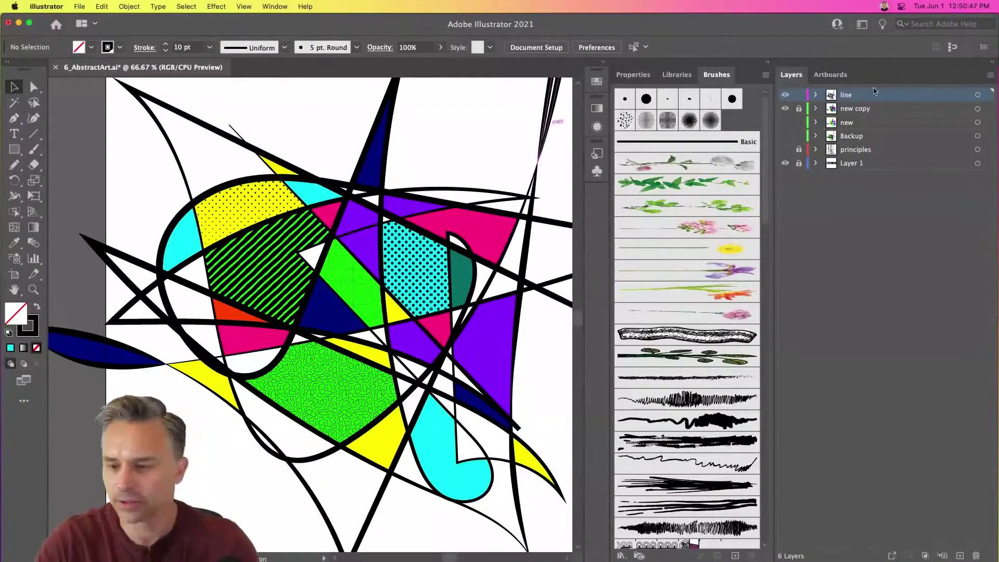
Step: Duplicate the line layer, hide the original and make the copy the active layer
{"action": "left_click_drag", "start_coordinate": [883, 97], "coordinate": [959, 555]}
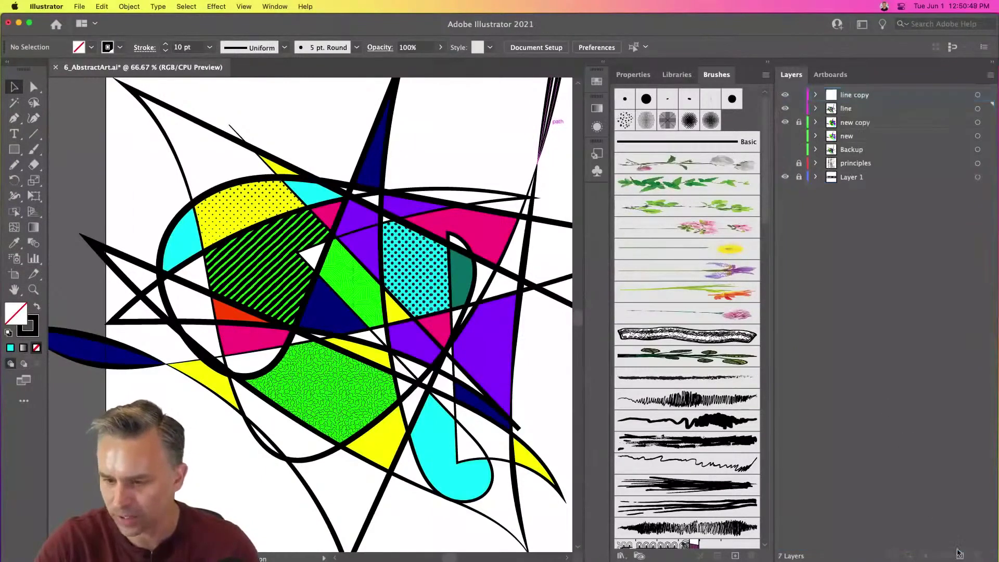
{"action": "left_click", "coordinate": [785, 108]}
{"action": "left_click", "coordinate": [856, 96]}
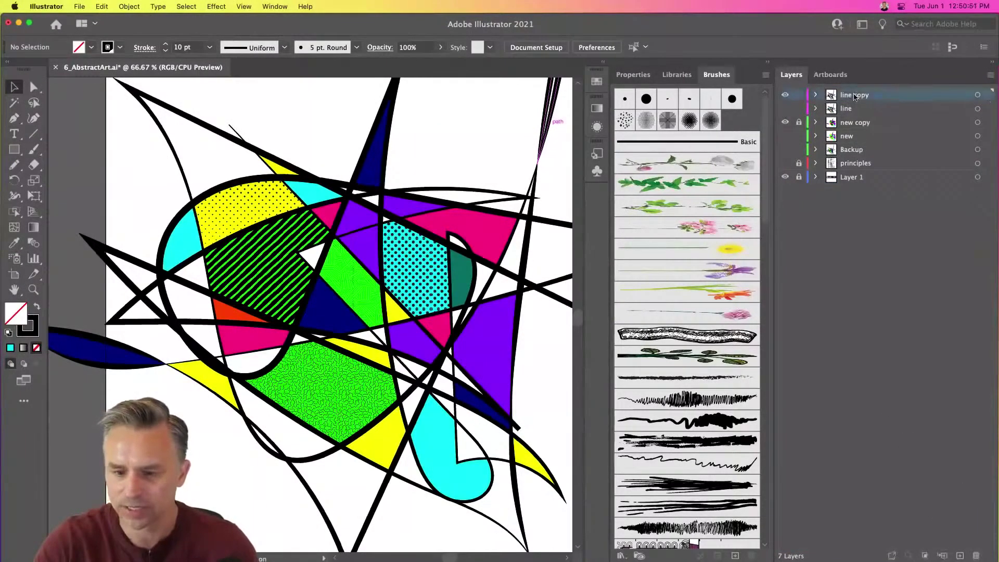
Step: Try a sketchy outlined art brush on the copied lines, and replace it with a scatter halftone brush at 0.75 pt
{"action": "left_click", "coordinate": [275, 161]}
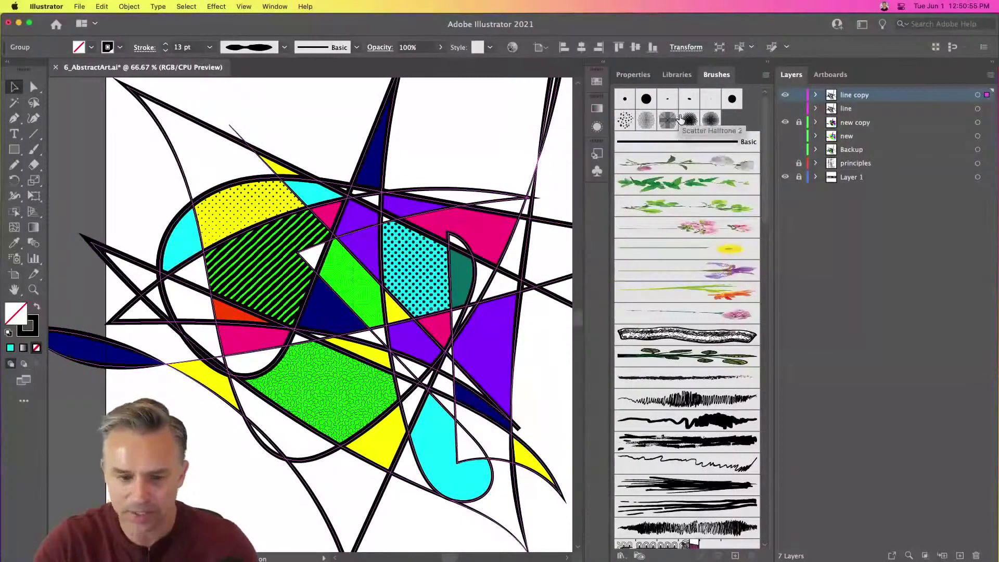
{"action": "left_click", "coordinate": [674, 341]}
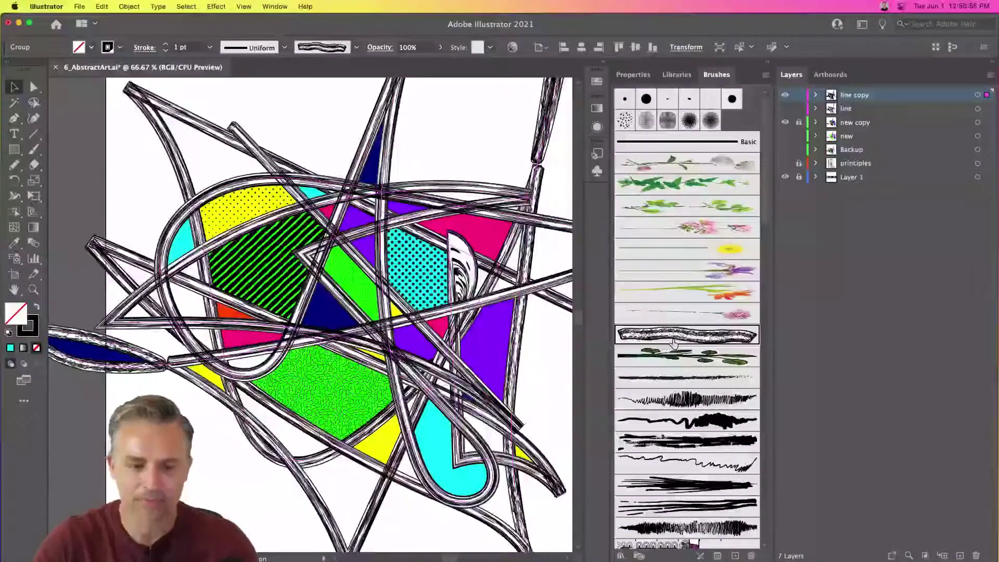
{"action": "left_click", "coordinate": [666, 123]}
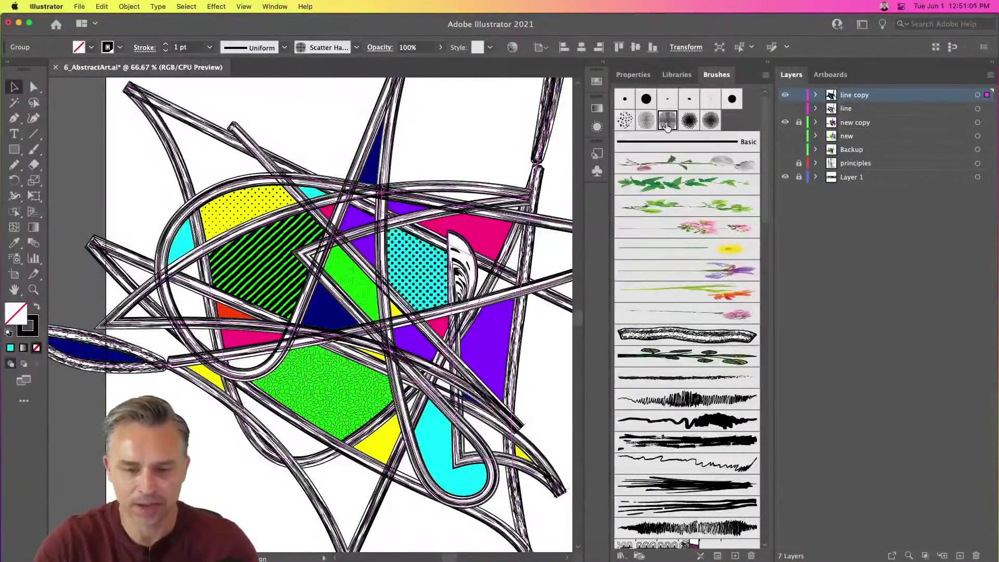
{"action": "left_click", "coordinate": [689, 121]}
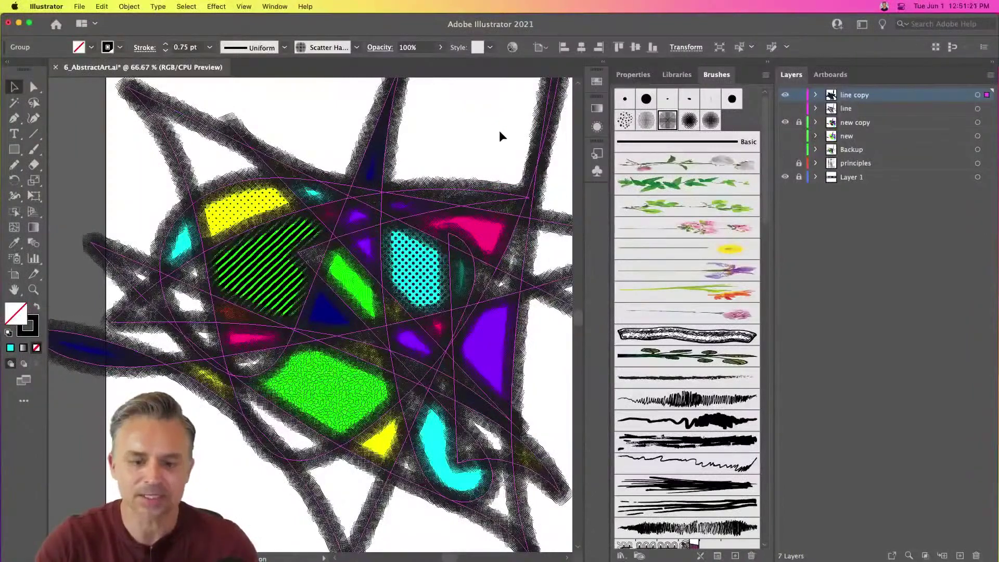
{"action": "left_click", "coordinate": [690, 122]}
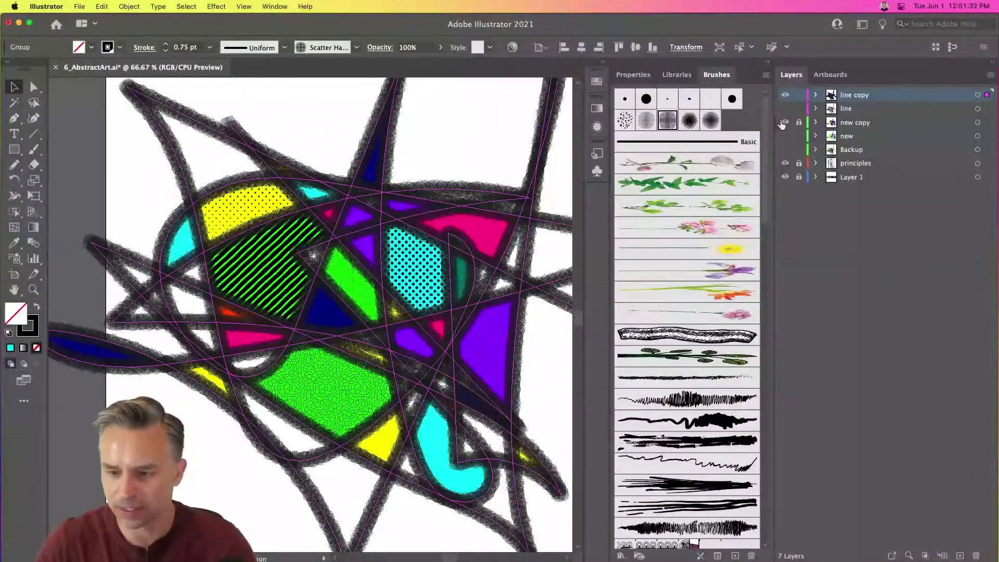
Step: Hide the line copy and new copy layers and unlock the principles layer to review the Principles of Design list
{"action": "left_click", "coordinate": [784, 123]}
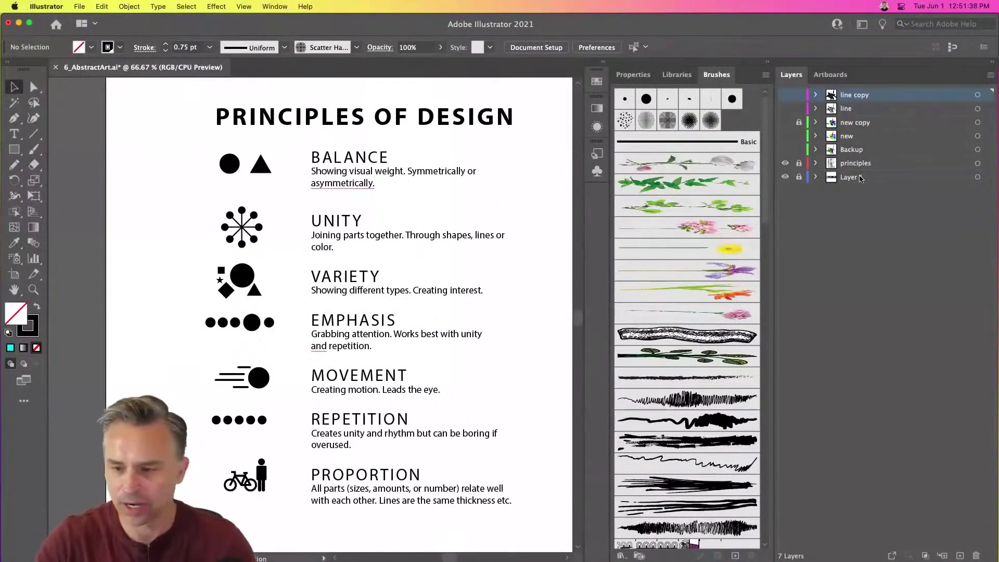
{"action": "left_click", "coordinate": [814, 168]}
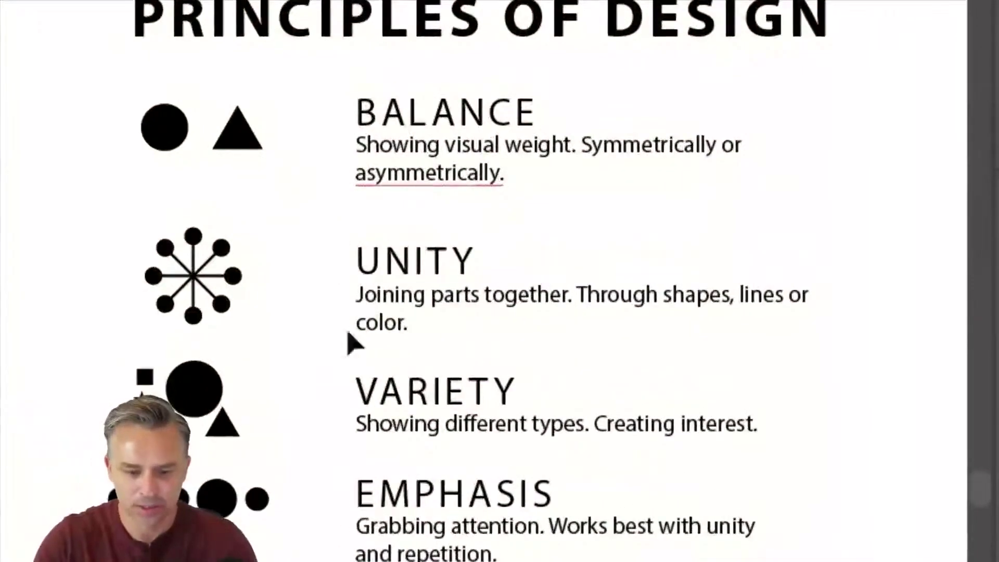
{"action": "left_click", "coordinate": [359, 301]}
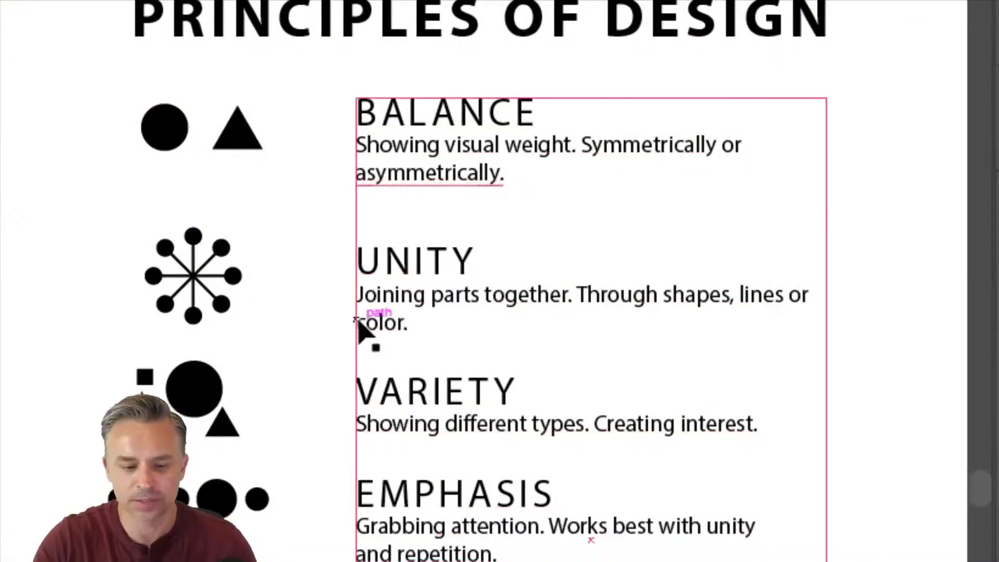
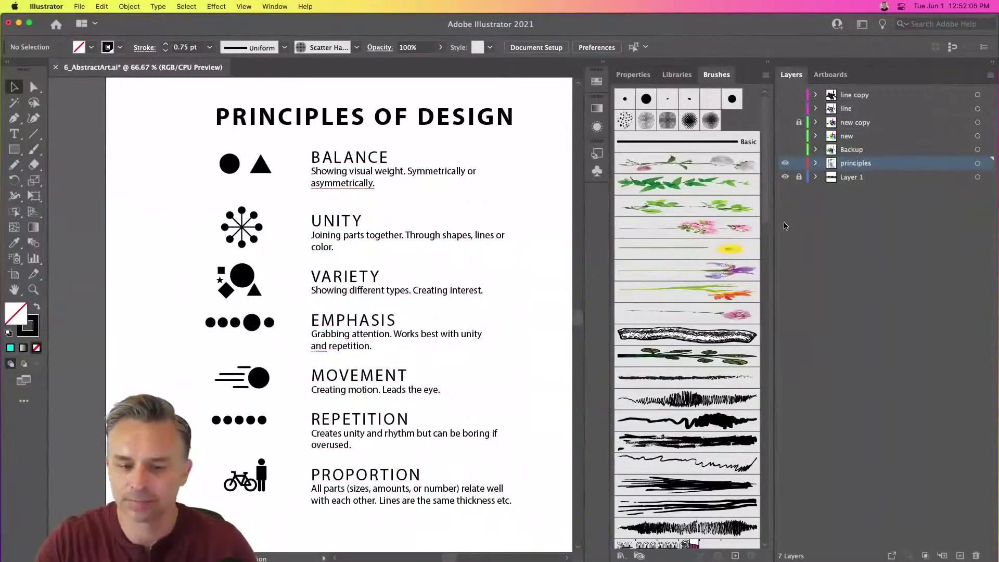
Step: Show the new copy and line layers, make the line layer active and hide the principles layer
{"action": "left_click", "coordinate": [785, 123]}
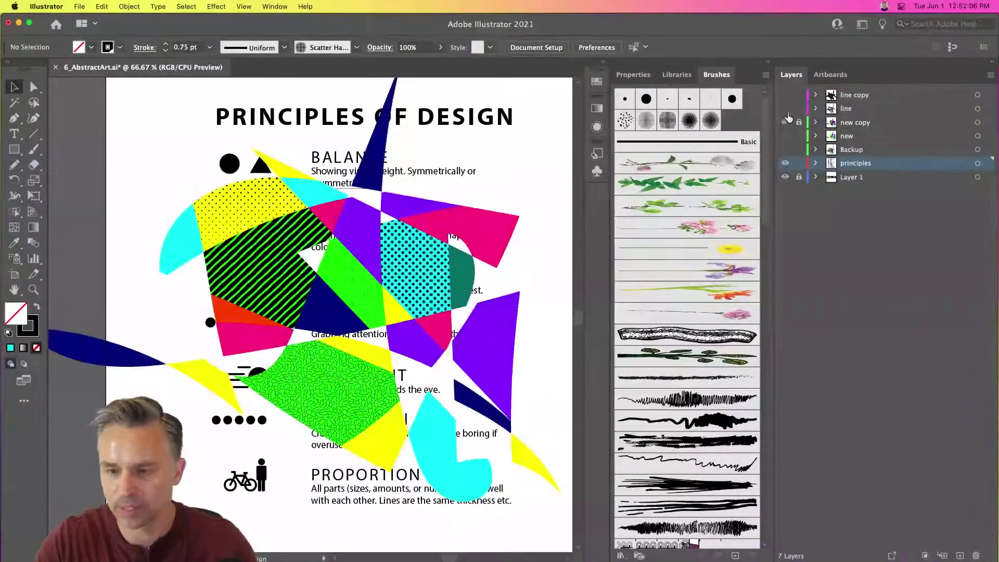
{"action": "left_click", "coordinate": [785, 108]}
{"action": "left_click", "coordinate": [841, 109]}
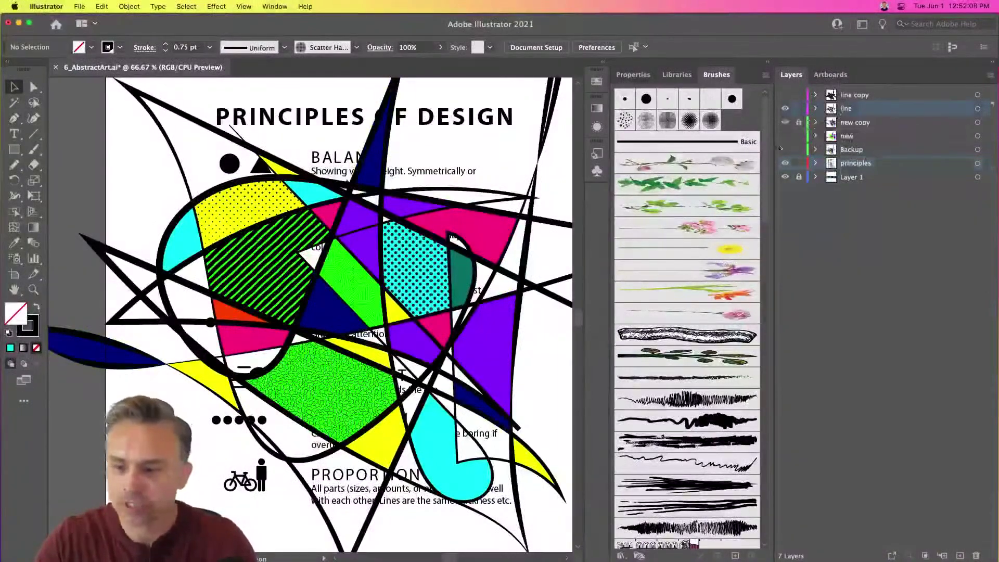
{"action": "left_click", "coordinate": [786, 163]}
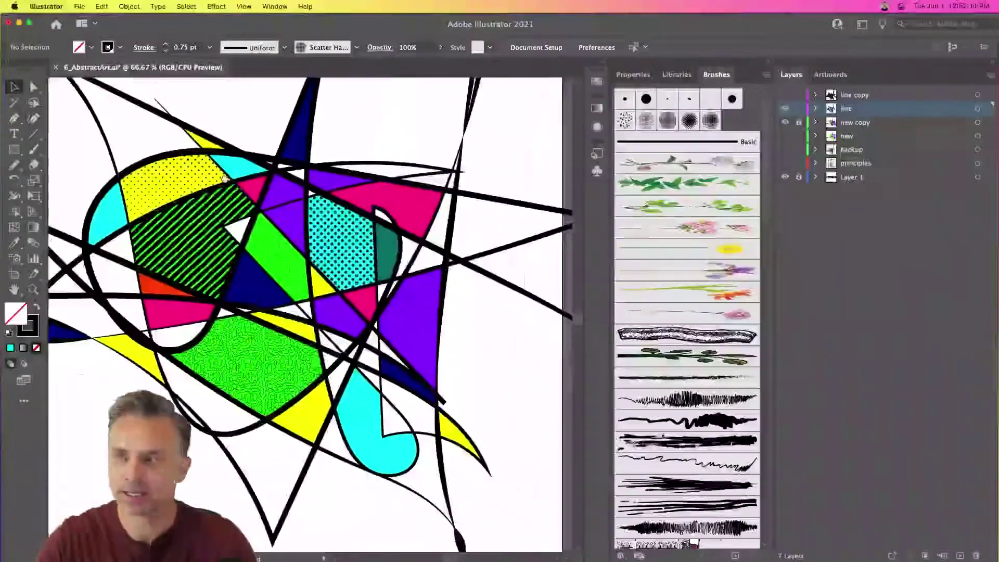
Step: Collapse the expanded Brushes panel group to enlarge the canvas and hide Layer 1
{"action": "scroll", "coordinate": [338, 312], "scroll_direction": "right", "scroll_amount": 3}
{"action": "left_click", "coordinate": [767, 62]}
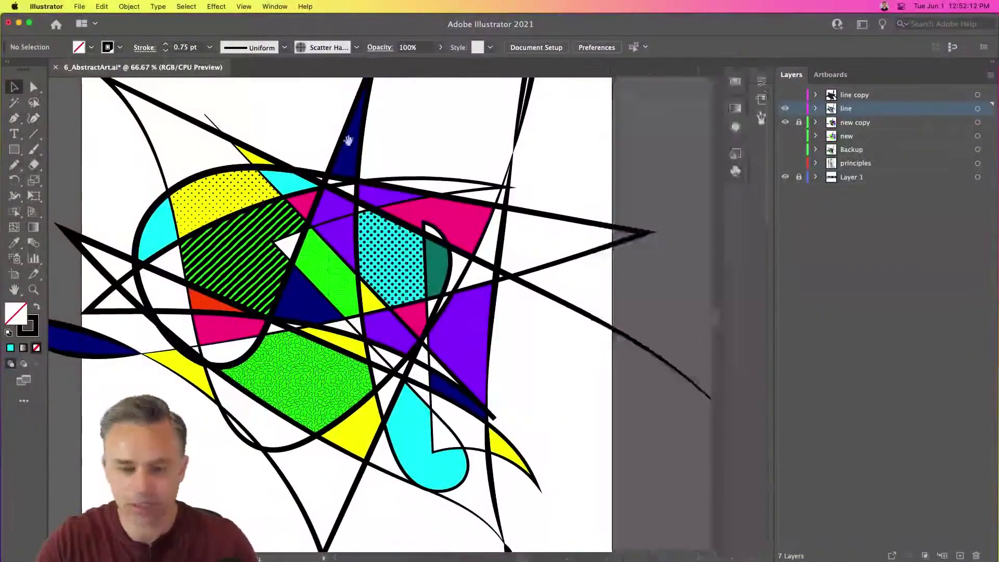
{"action": "scroll", "coordinate": [399, 142], "scroll_direction": "left", "scroll_amount": 5}
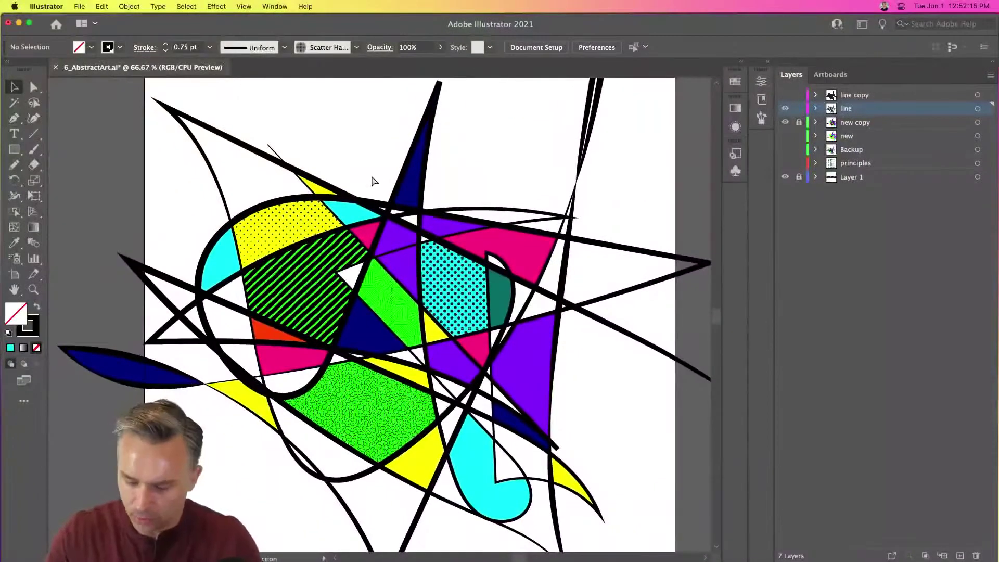
{"action": "key", "text": "super+minus"}
{"action": "left_click", "coordinate": [785, 176]}
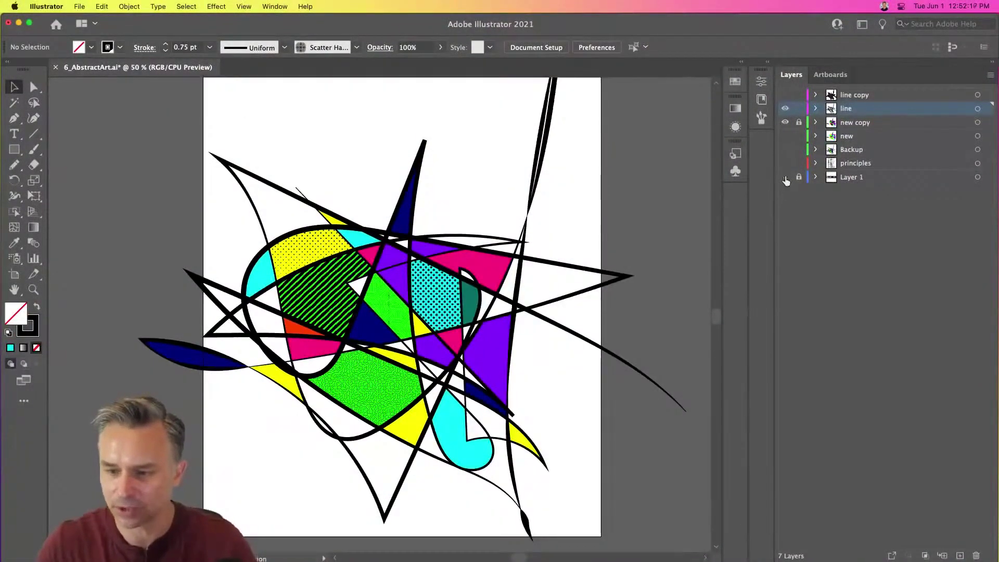
{"action": "key", "text": "super+minus"}
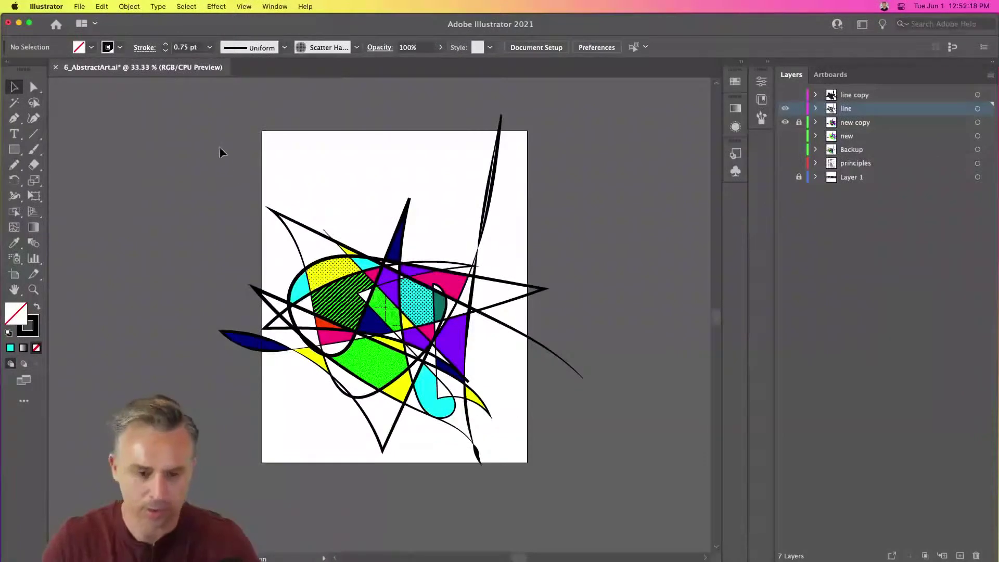
Step: Unlock the new copy layer and rotate the lines and shapes together clockwise by roughly 60°, repositioning them over the artboard
{"action": "key", "text": "super+a"}
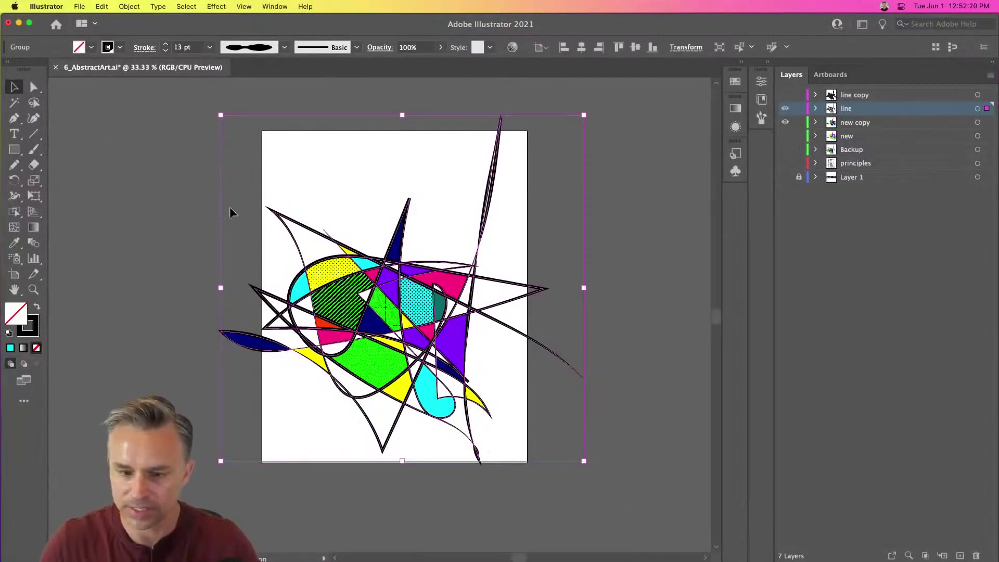
{"action": "left_click", "coordinate": [548, 404]}
{"action": "key", "text": "super+a"}
{"action": "left_click_drag", "start_coordinate": [391, 325], "coordinate": [396, 298]}
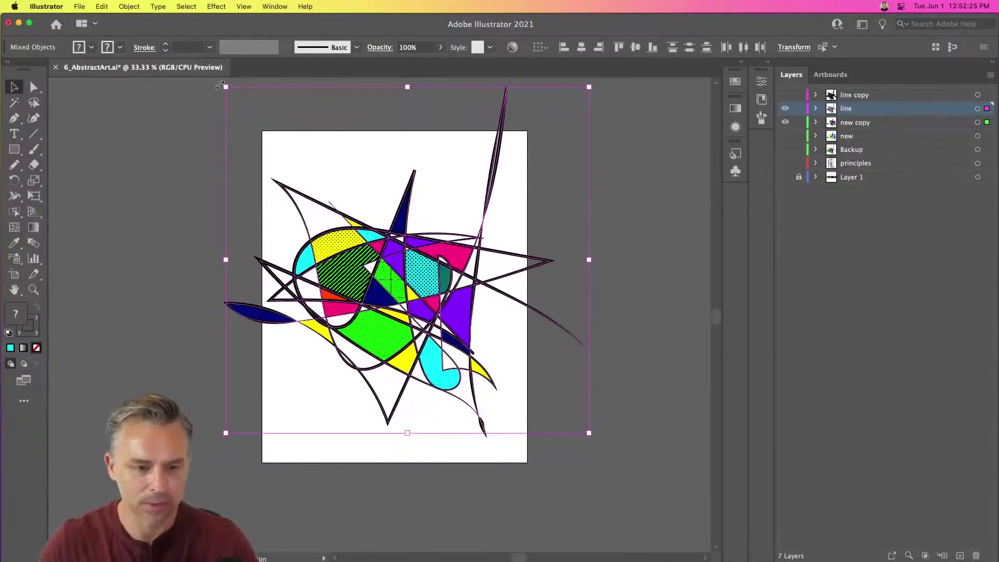
{"action": "left_click_drag", "start_coordinate": [220, 85], "coordinate": [444, 78]}
{"action": "left_click_drag", "start_coordinate": [326, 252], "coordinate": [342, 285]}
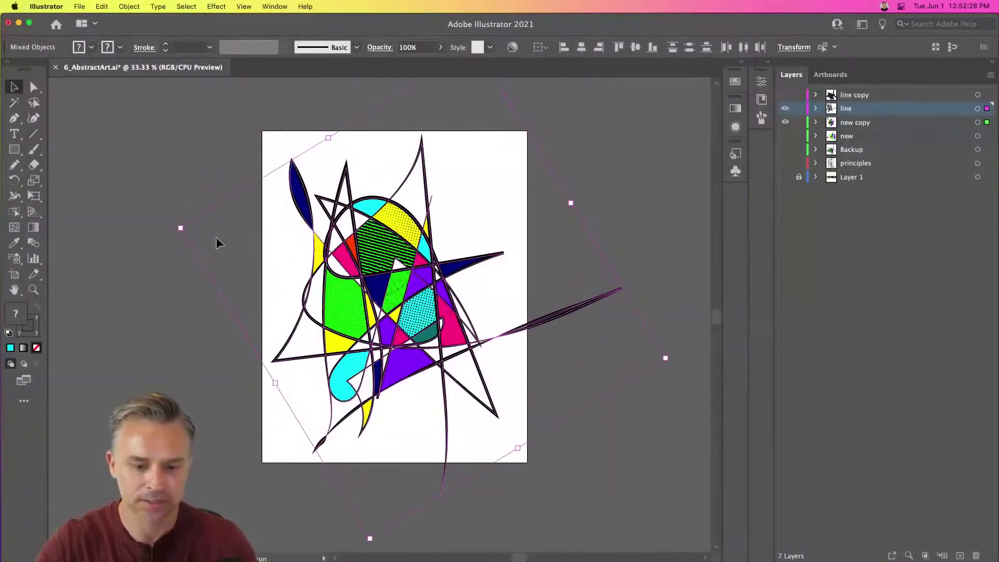
{"action": "left_click", "coordinate": [182, 159]}
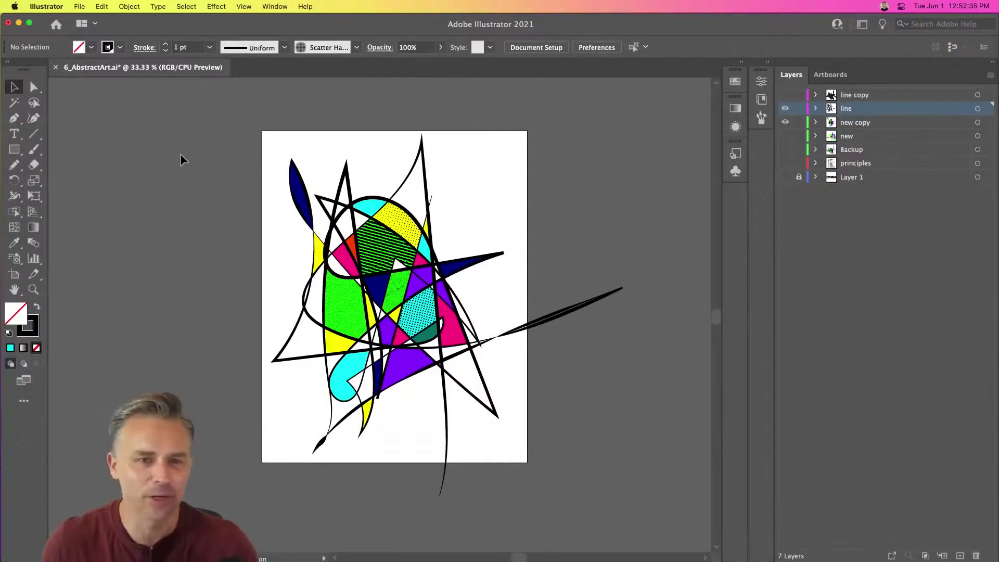
Step: Open the advanced Recolor Artwork options for all the lines and shapes, keeping the artwork in view
{"action": "key", "text": "super+0"}
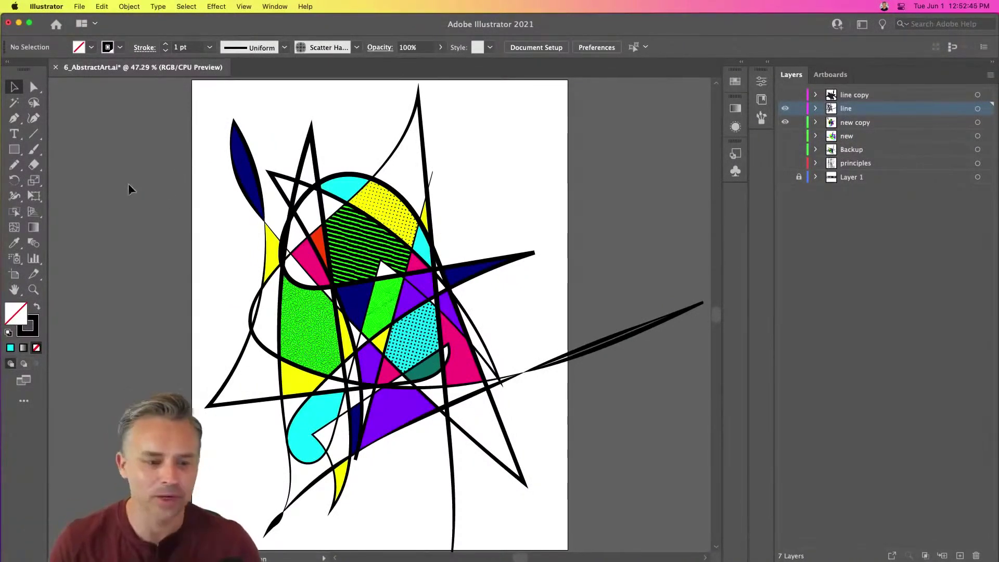
{"action": "left_click_drag", "start_coordinate": [156, 111], "coordinate": [574, 530]}
{"action": "left_click", "coordinate": [102, 6]}
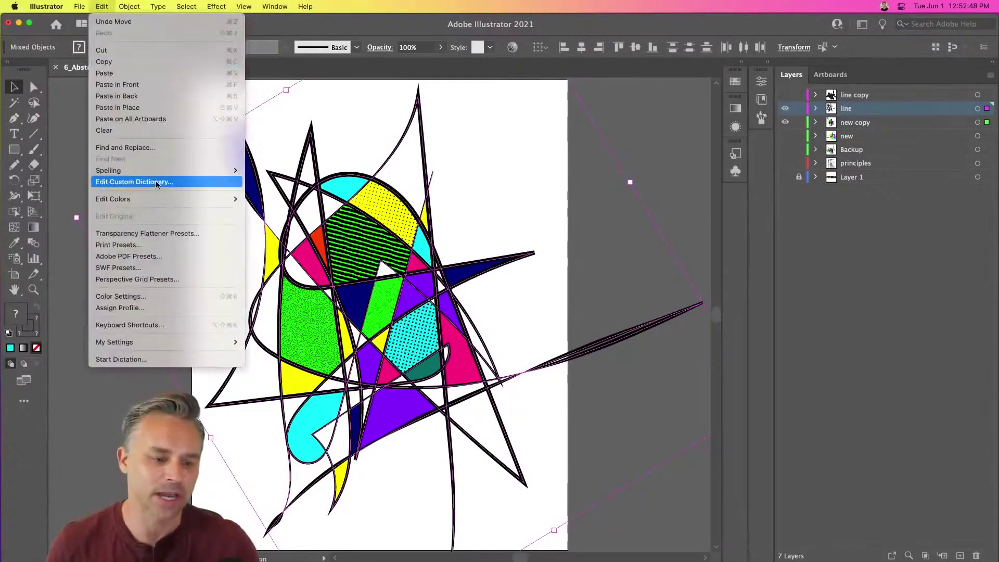
{"action": "mouse_move", "coordinate": [145, 202]}
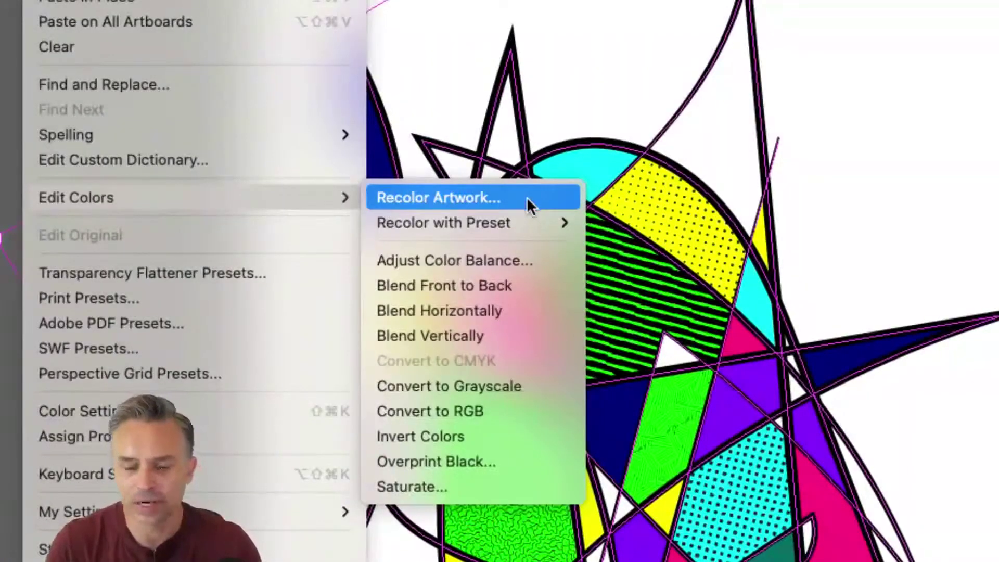
{"action": "left_click", "coordinate": [526, 197]}
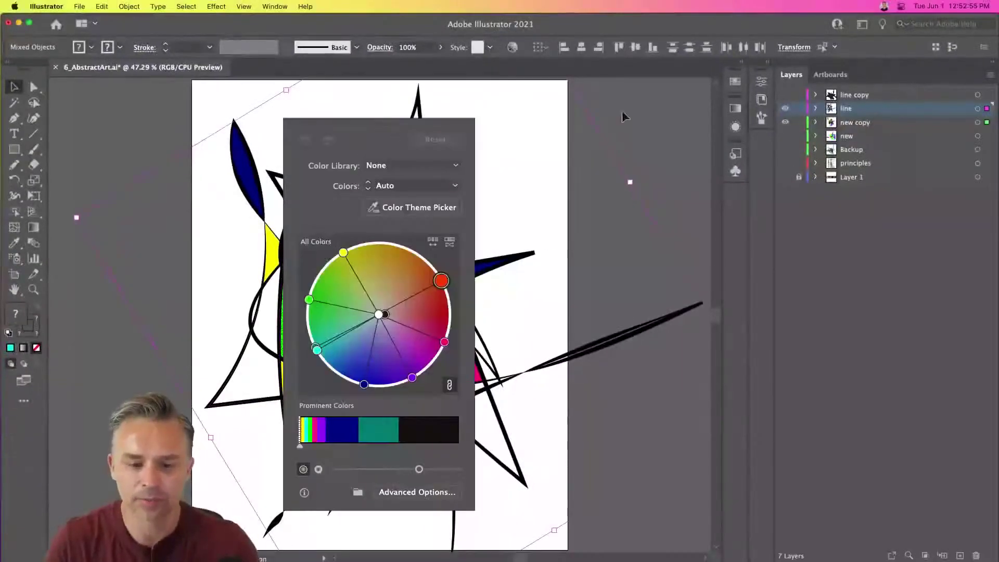
{"action": "left_click_drag", "start_coordinate": [357, 130], "coordinate": [599, 106]}
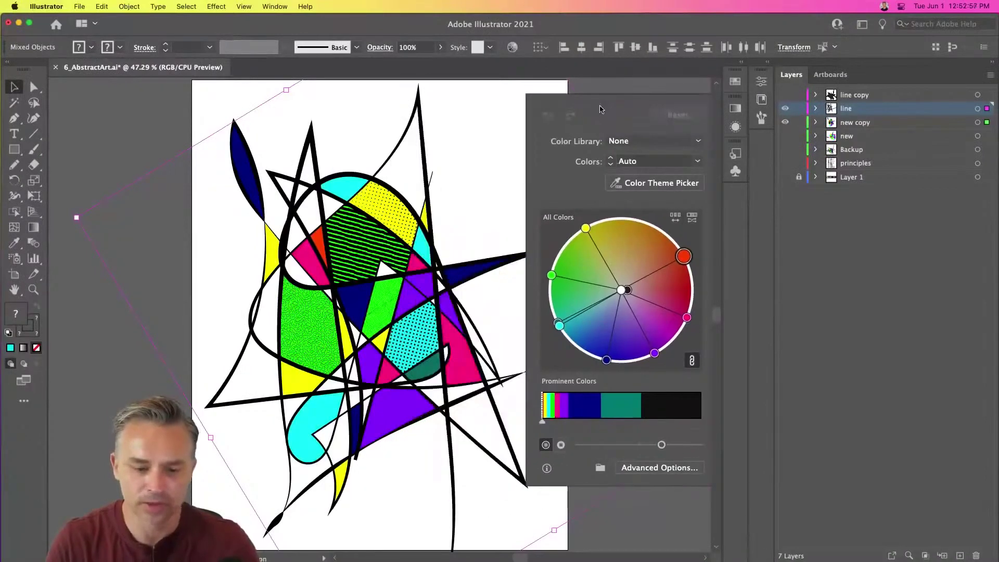
{"action": "left_click", "coordinate": [659, 467]}
{"action": "left_click_drag", "start_coordinate": [671, 165], "coordinate": [596, 68]}
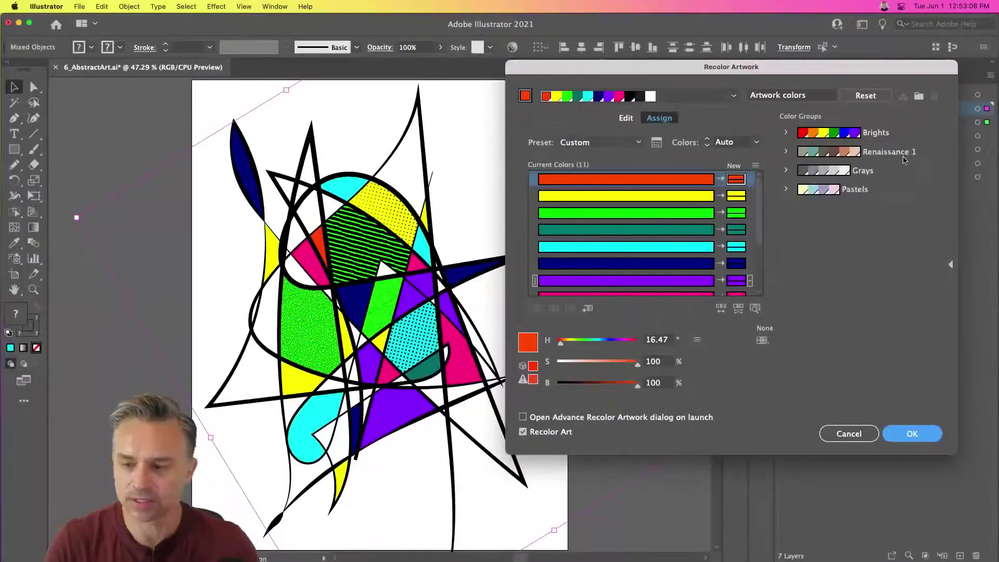
Step: Preview the Renaissance 1, Brights and Grays color groups on the artwork, and assign the Pastels group
{"action": "left_click", "coordinate": [921, 156]}
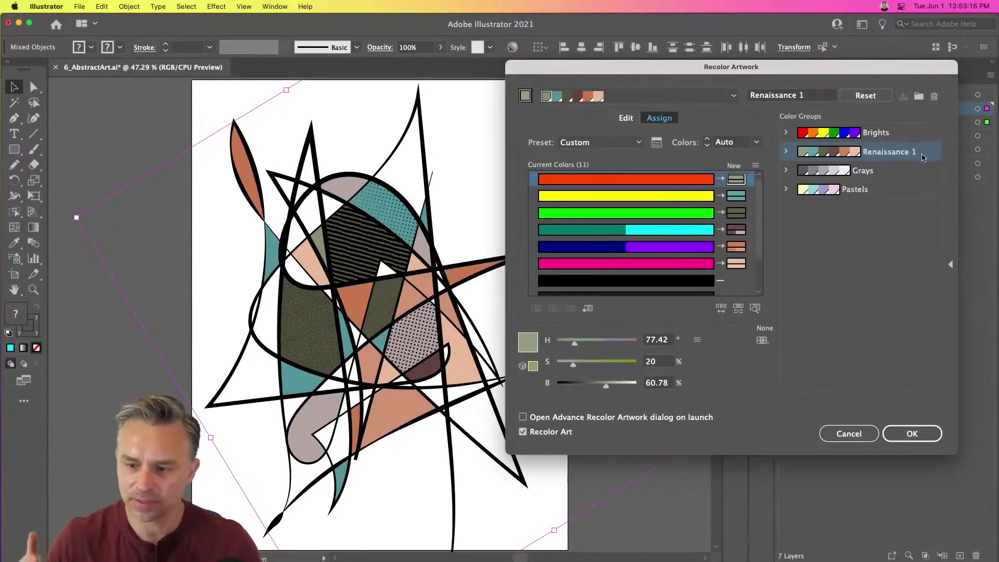
{"action": "left_click", "coordinate": [912, 136]}
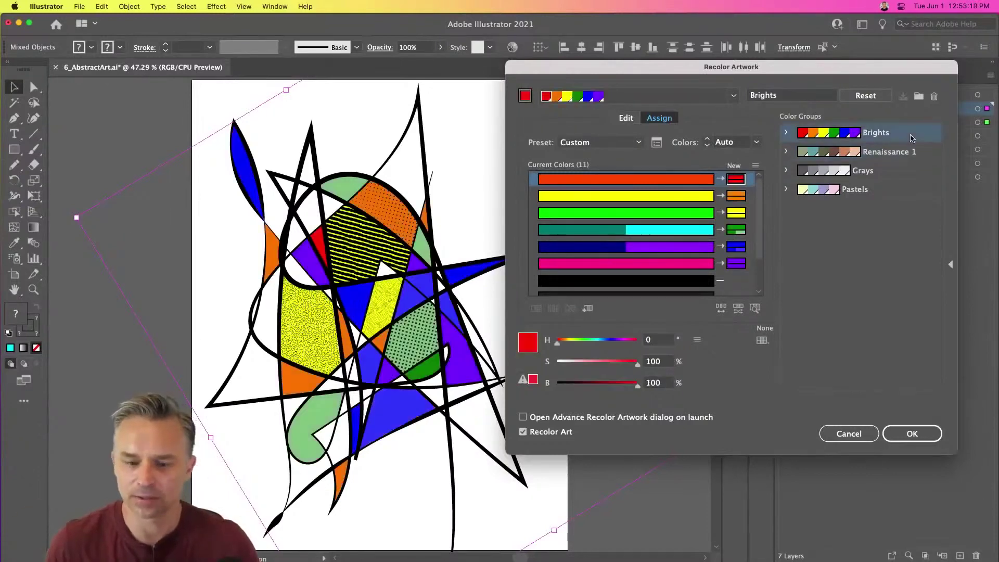
{"action": "left_click", "coordinate": [878, 175]}
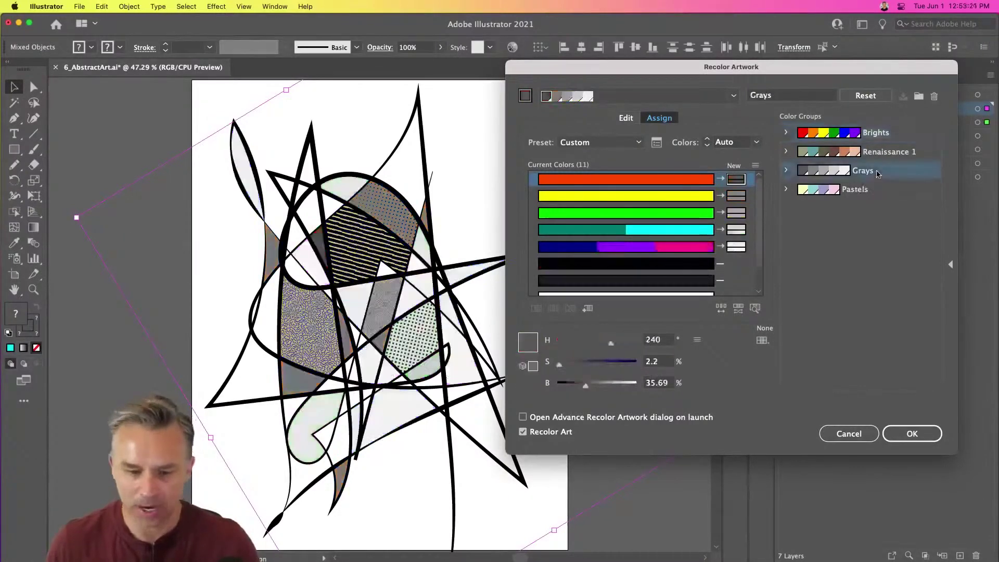
{"action": "left_click", "coordinate": [872, 197]}
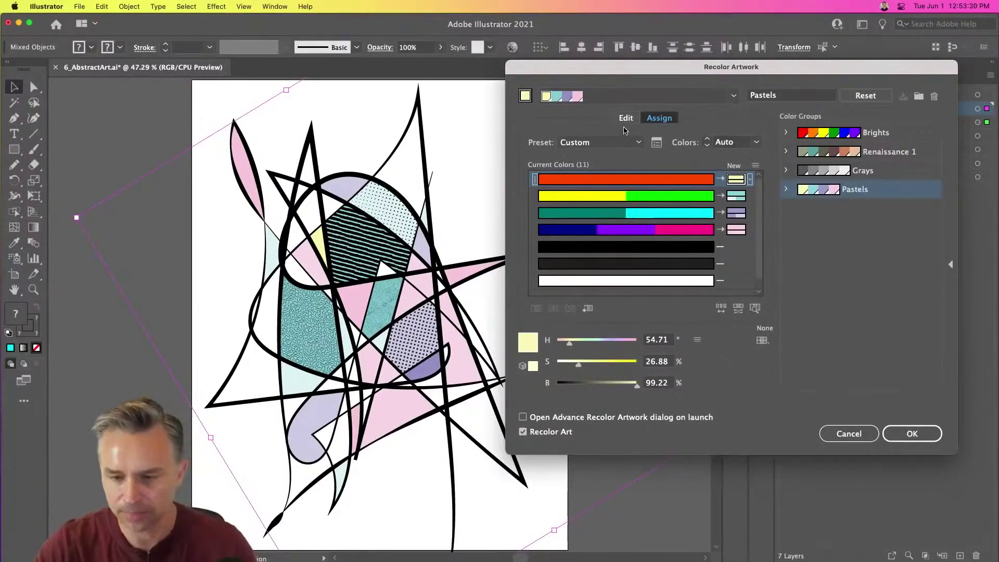
Step: Intensify the recolored pastels on the color wheel, with yellow at 74.1% saturation, and apply them without saving changes to the swatch group
{"action": "left_click", "coordinate": [627, 121]}
{"action": "left_click_drag", "start_coordinate": [639, 196], "coordinate": [635, 167]}
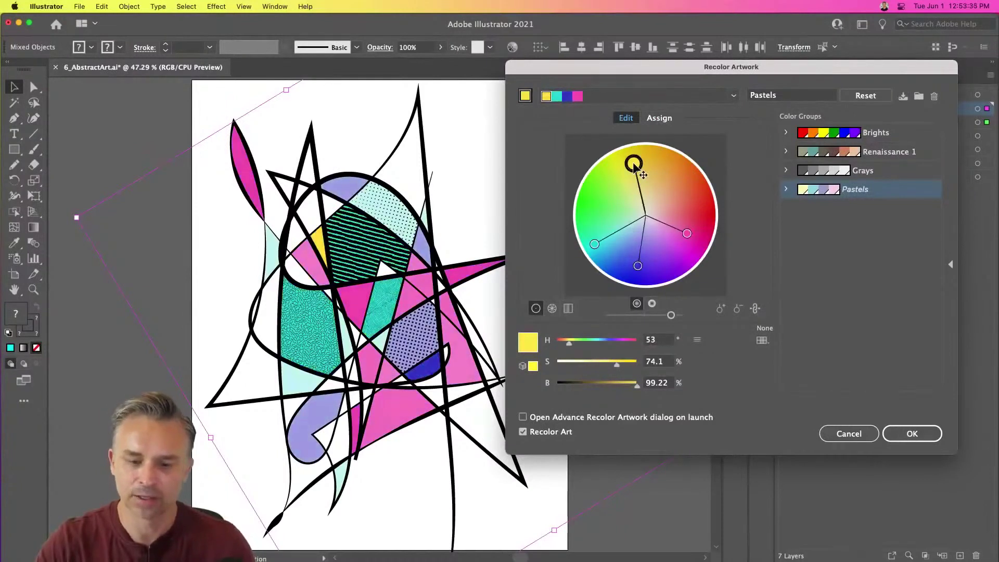
{"action": "left_click", "coordinate": [911, 434]}
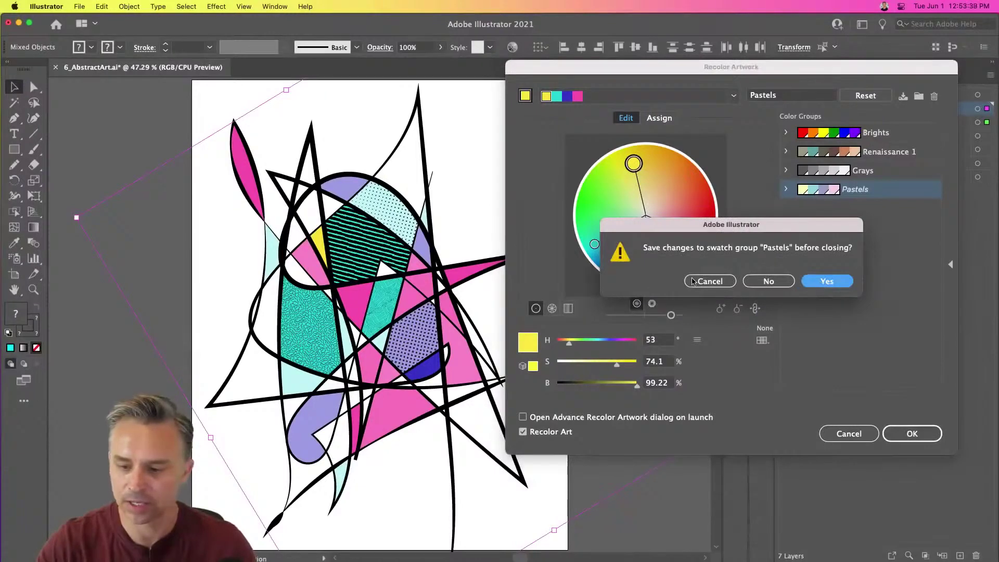
{"action": "left_click", "coordinate": [765, 281]}
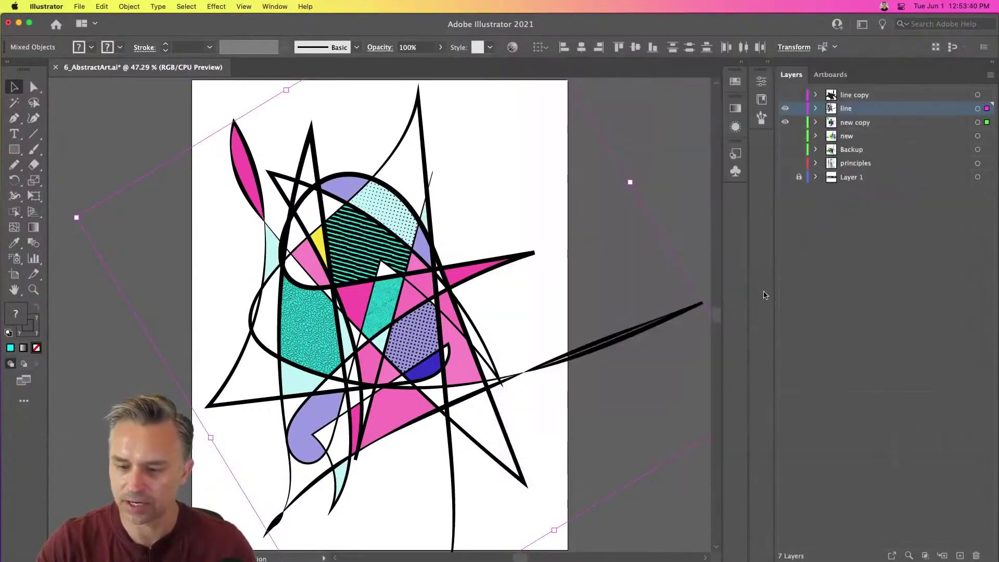
{"action": "left_click", "coordinate": [122, 105]}
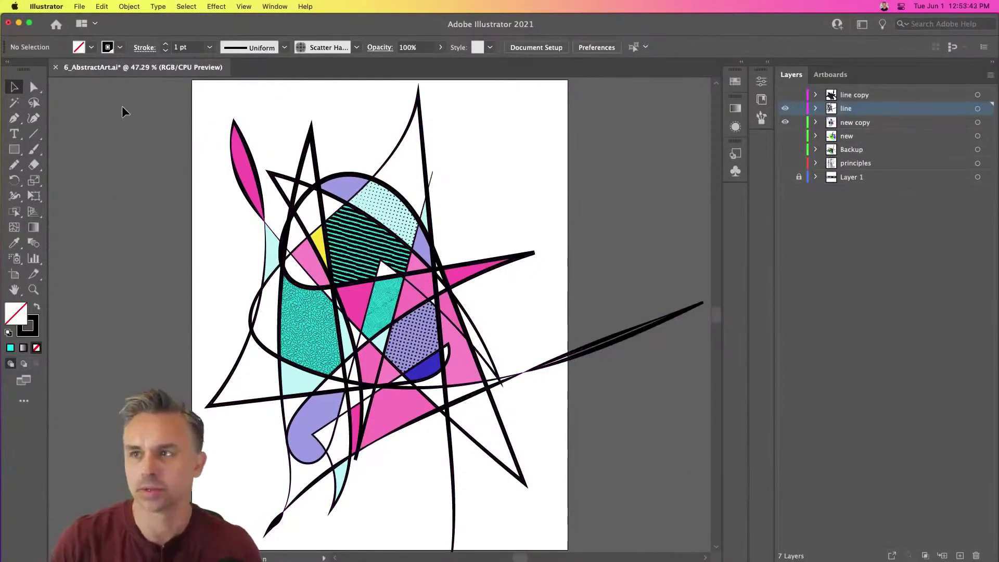
Step: Draw a rectangle covering the whole artboard on the line layer, with no fill and no stroke
{"action": "left_click_drag", "start_coordinate": [114, 179], "coordinate": [148, 175]}
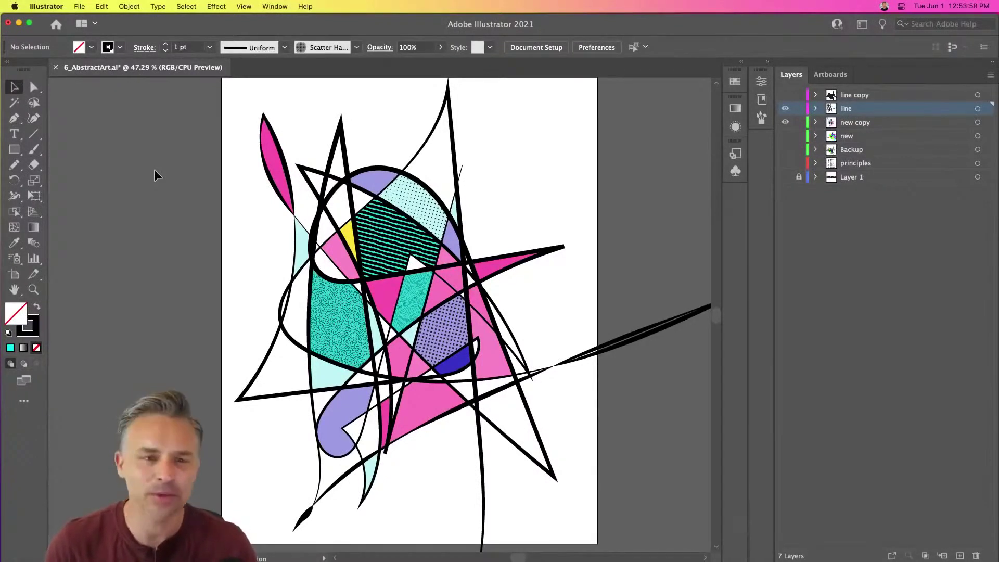
{"action": "key", "text": "super+minus"}
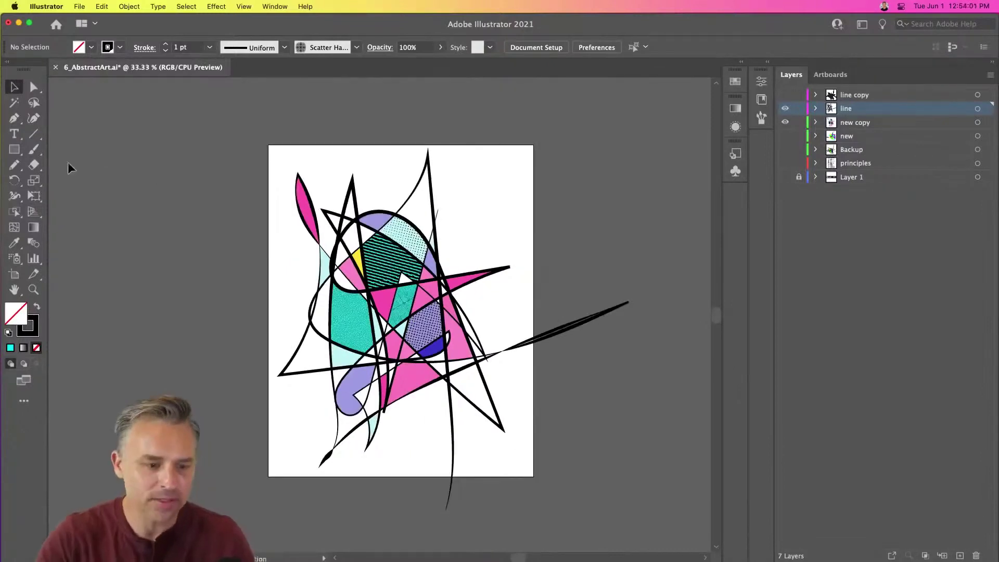
{"action": "left_click_drag", "start_coordinate": [15, 151], "coordinate": [78, 151]}
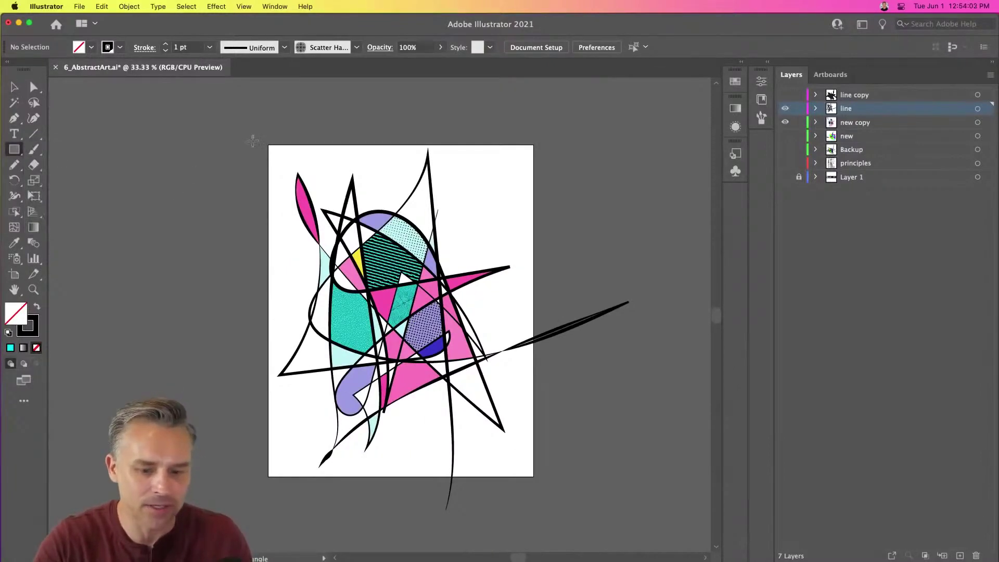
{"action": "left_click_drag", "start_coordinate": [268, 145], "coordinate": [532, 477]}
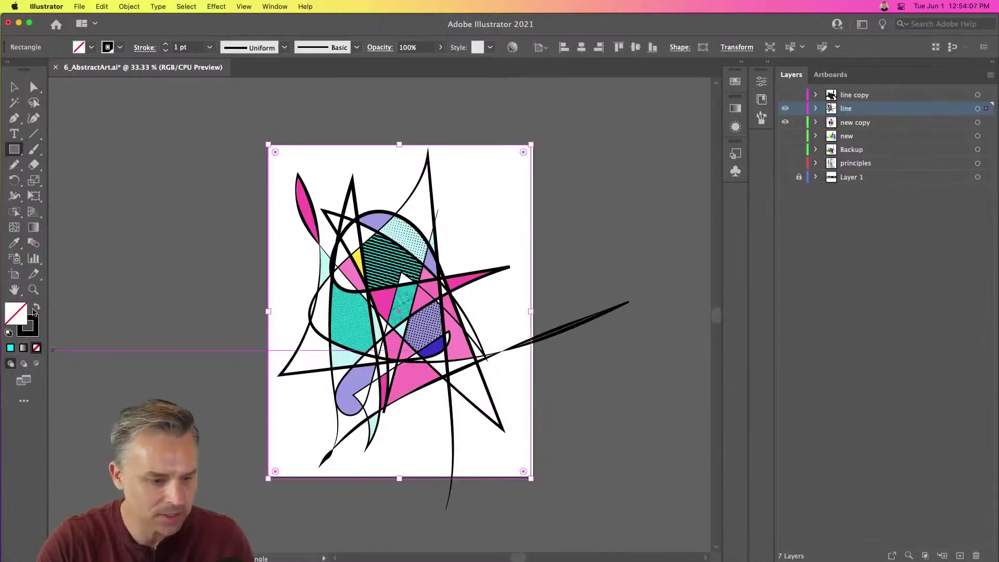
{"action": "left_click", "coordinate": [31, 317]}
{"action": "left_click", "coordinate": [37, 349]}
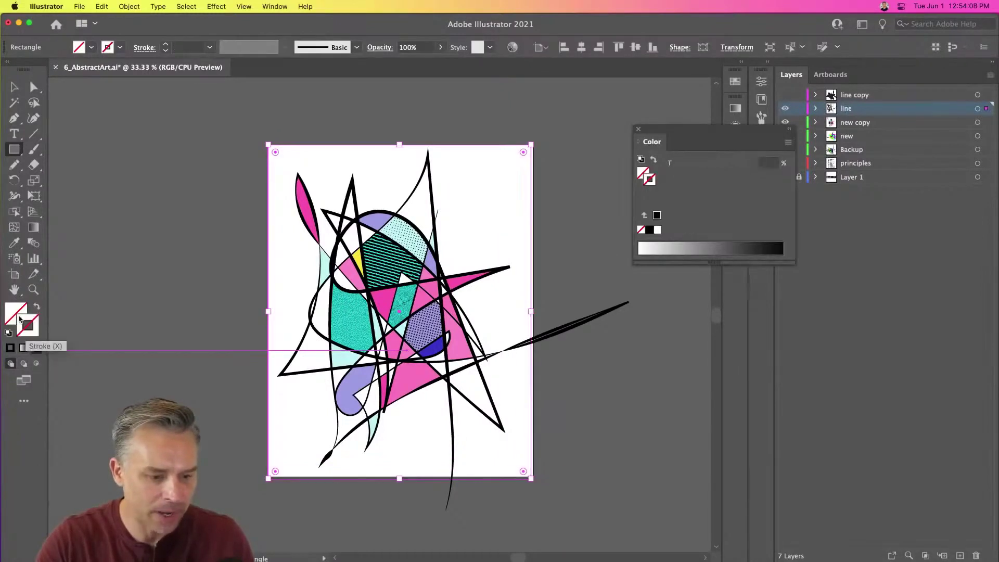
{"action": "left_click", "coordinate": [19, 90]}
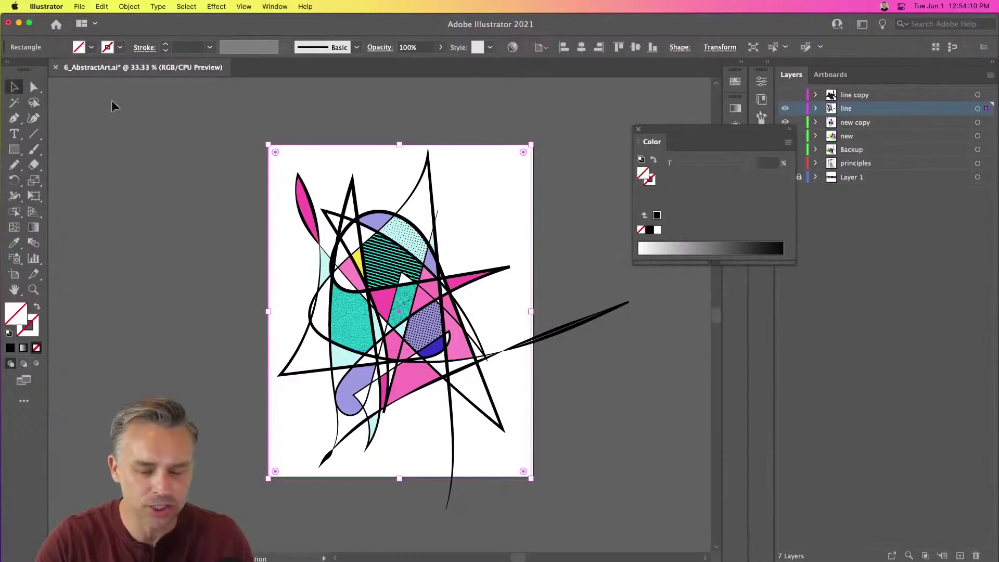
Step: Fill the artboard-sized rectangle with the black-and-white polka dot pattern swatch
{"action": "left_click_drag", "start_coordinate": [647, 131], "coordinate": [560, 102]}
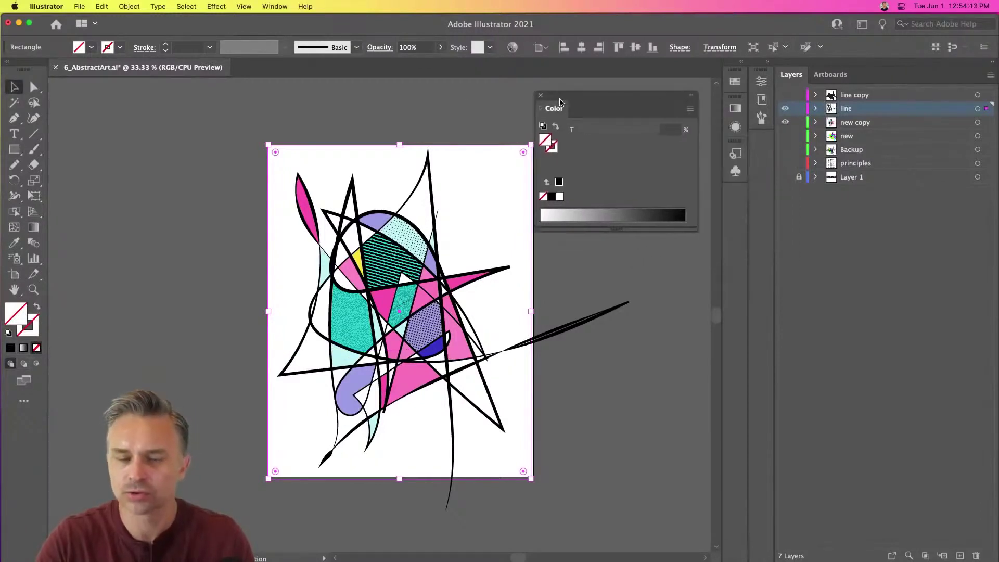
{"action": "key", "text": "super+equal"}
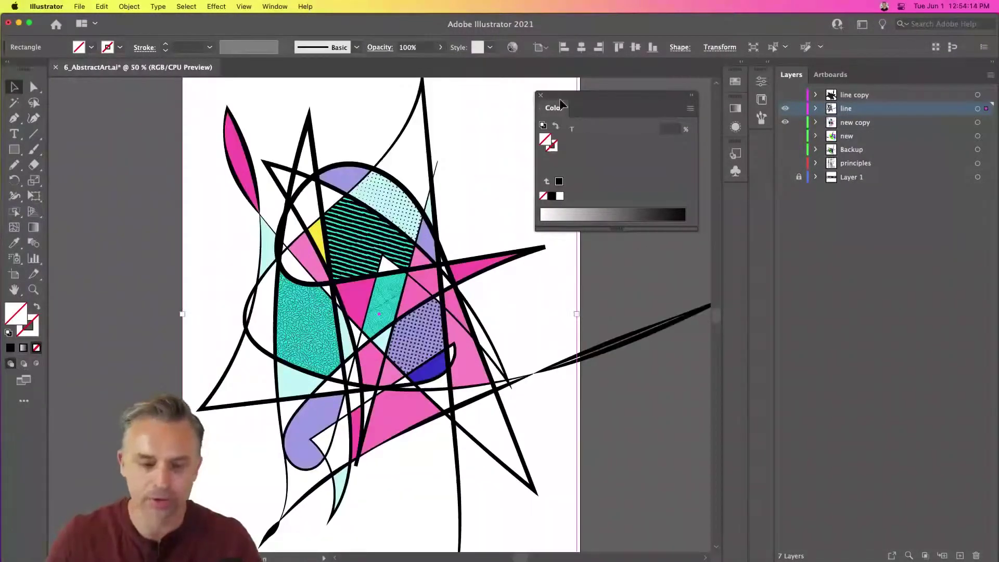
{"action": "left_click", "coordinate": [743, 65]}
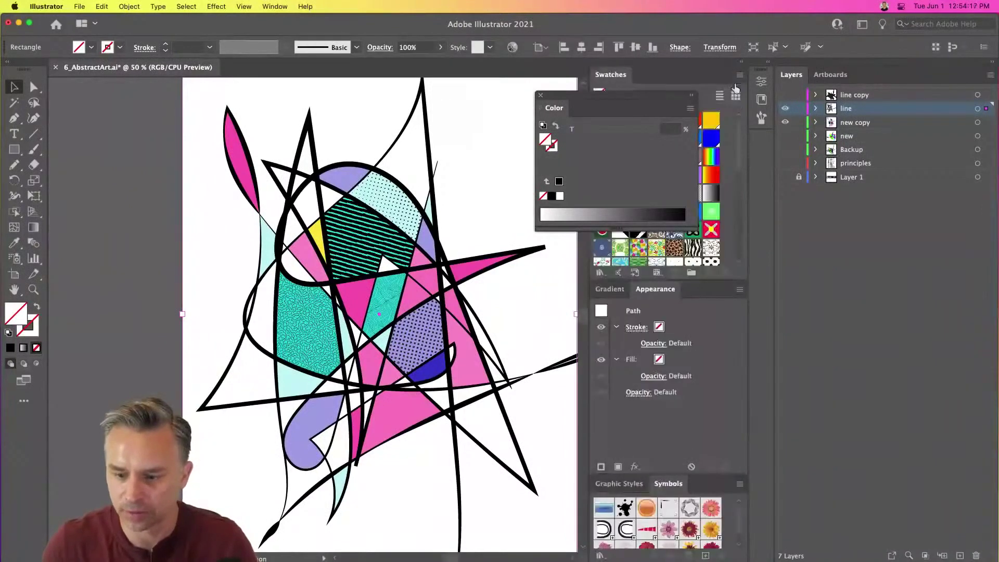
{"action": "left_click", "coordinate": [712, 263]}
{"action": "left_click", "coordinate": [711, 263]}
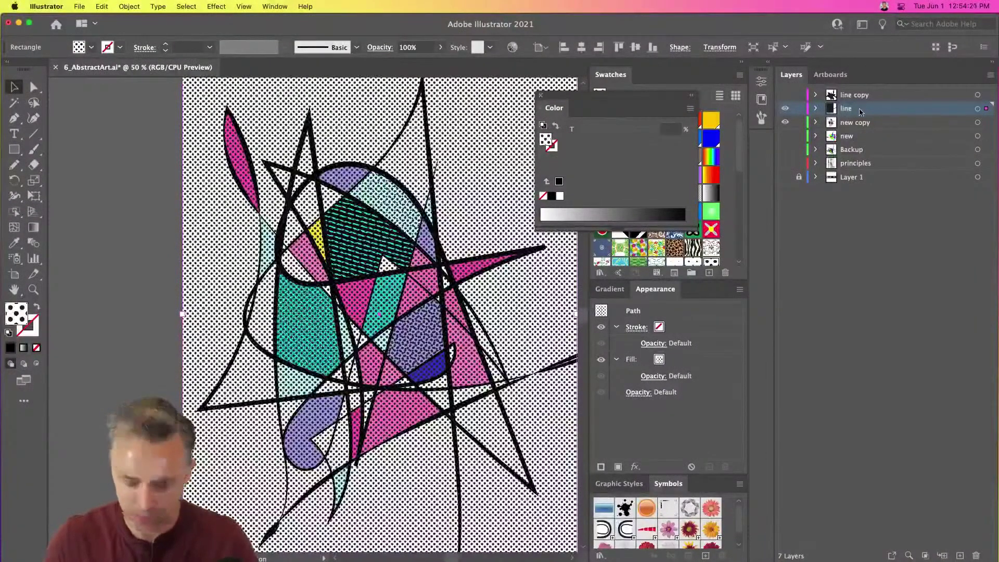
Step: Cut the dotted rectangle and paste it in place on a new layer directly below the new copy layer
{"action": "key", "text": "Delete"}
{"action": "left_click", "coordinate": [874, 137]}
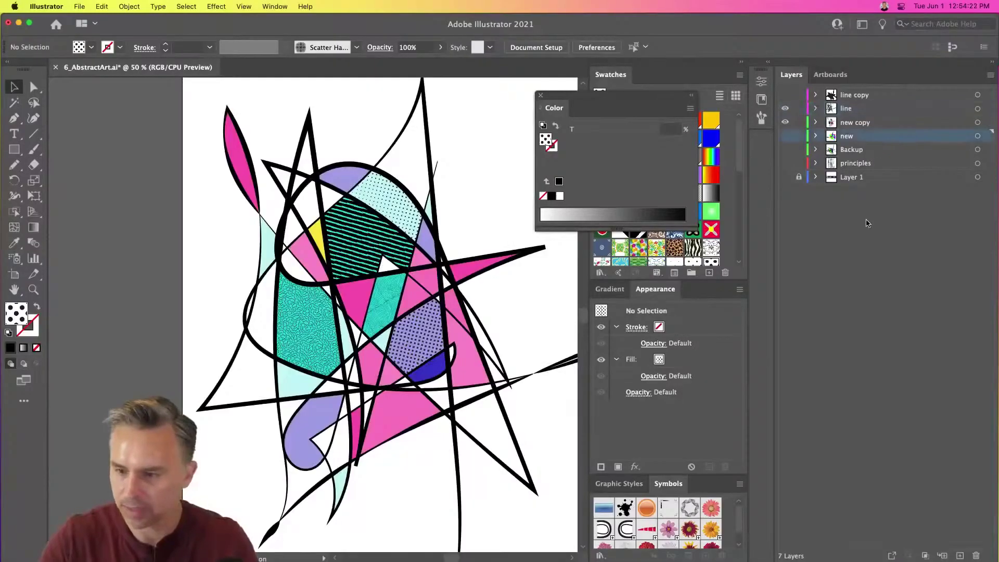
{"action": "left_click", "coordinate": [960, 555]}
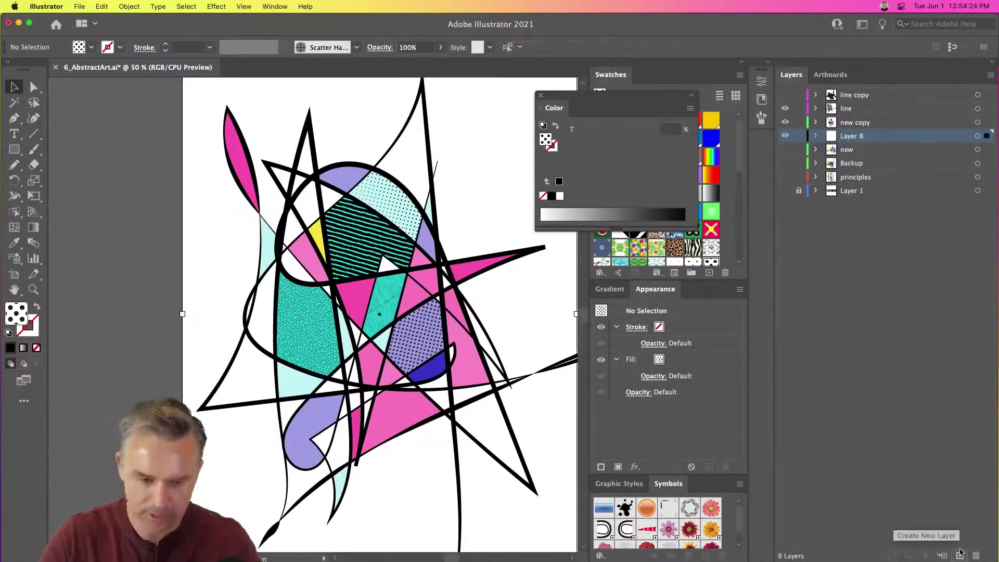
{"action": "key", "text": "ctrl+f"}
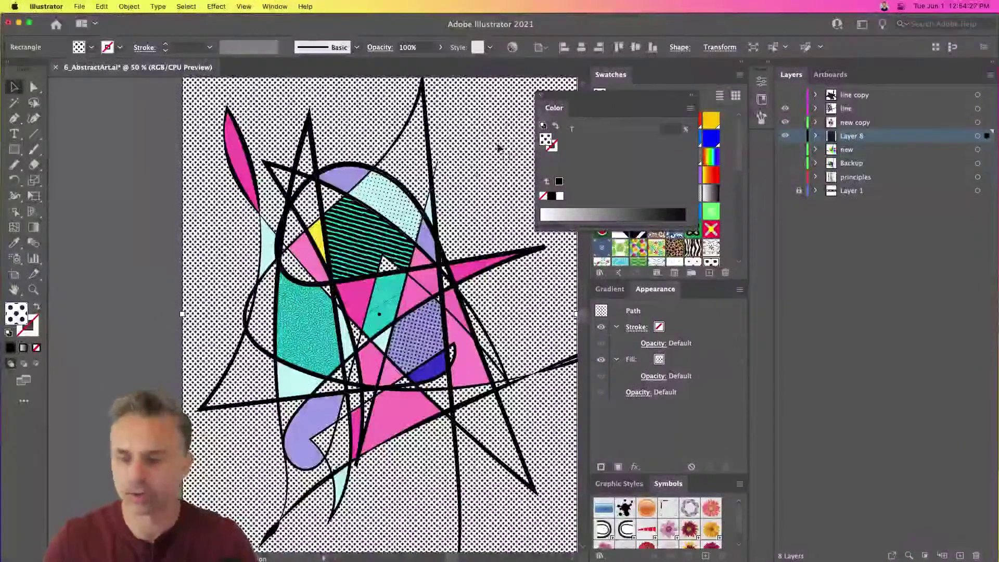
{"action": "left_click", "coordinate": [149, 135]}
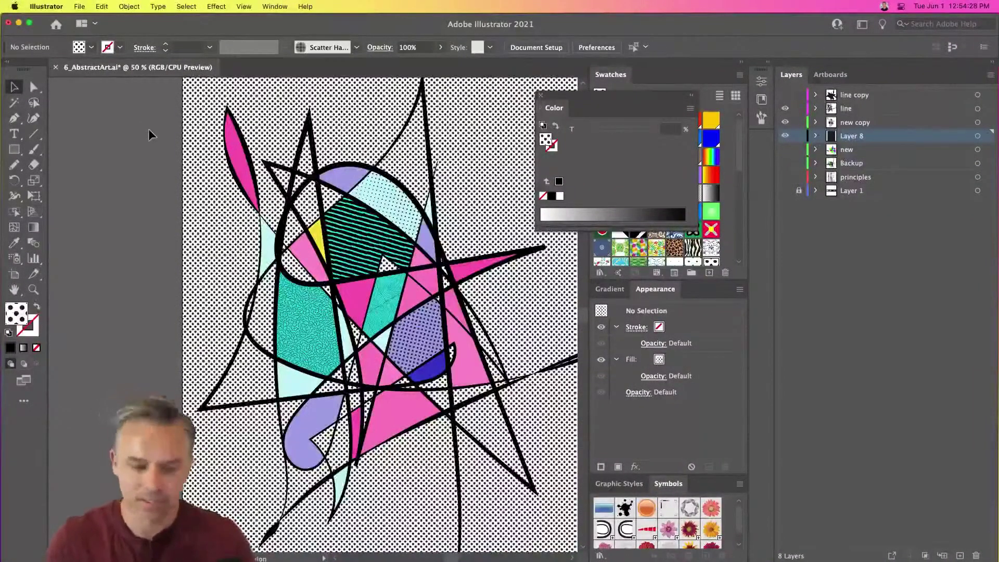
Step: Undo the rectangle's pasting and draw a large polka-dot-filled circle behind the artwork on the new layer
{"action": "key", "text": "ctrl+z"}
{"action": "key", "text": "ctrl+z"}
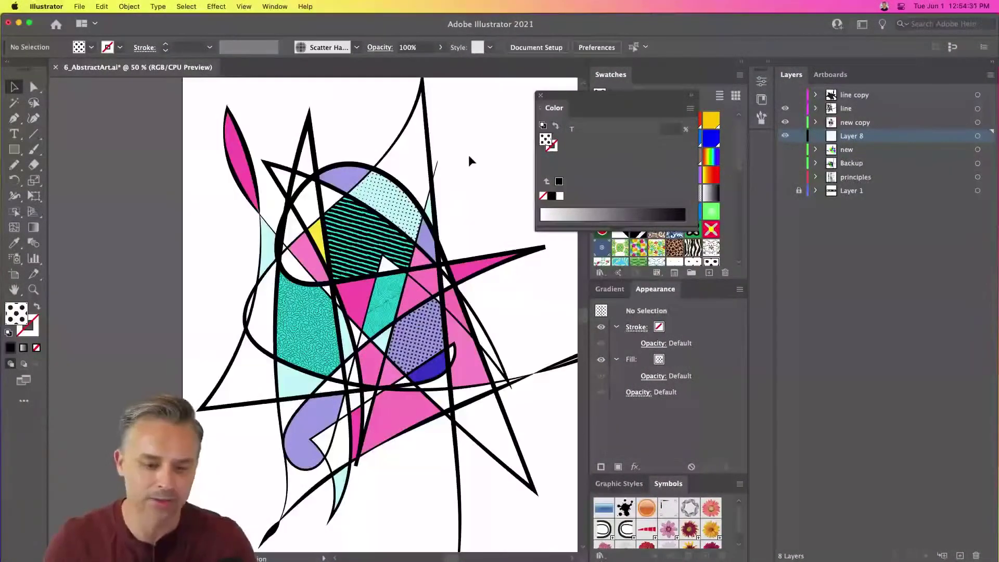
{"action": "left_click_drag", "start_coordinate": [14, 150], "coordinate": [60, 177]}
{"action": "left_click_drag", "start_coordinate": [225, 169], "coordinate": [500, 494]}
{"action": "left_click", "coordinate": [10, 89]}
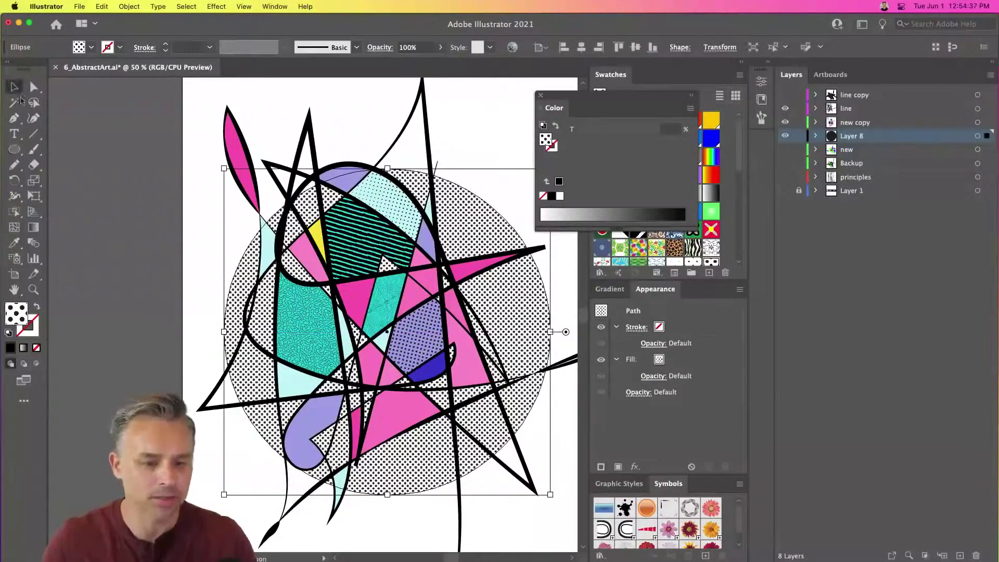
{"action": "left_click", "coordinate": [127, 158]}
{"action": "scroll", "coordinate": [123, 177], "scroll_direction": "down", "scroll_amount": 2}
{"action": "scroll", "coordinate": [122, 177], "scroll_direction": "right", "scroll_amount": 3}
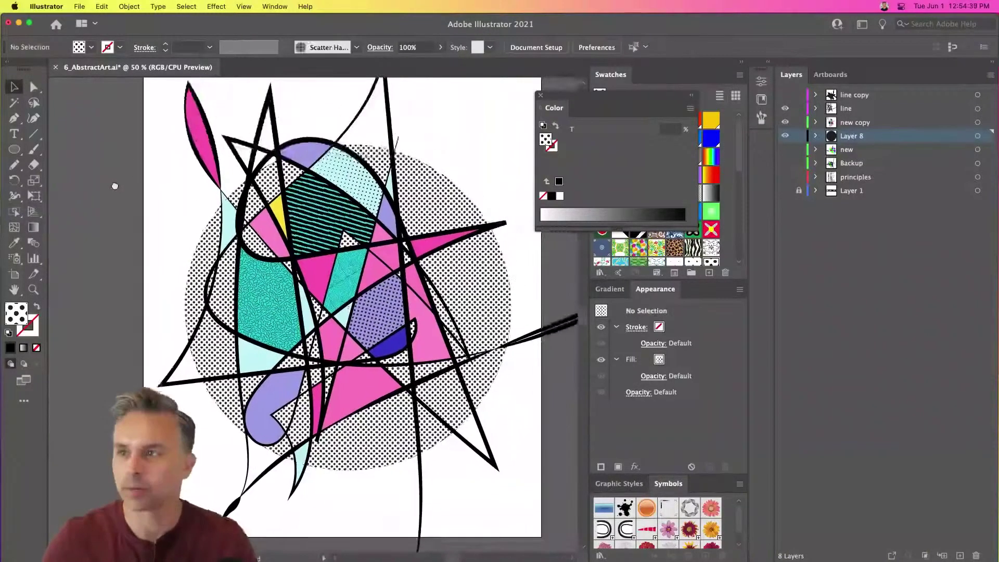
Step: Export the artboard for screens as a 1x JPG 80 file to the Desktop folder
{"action": "left_click", "coordinate": [78, 6]}
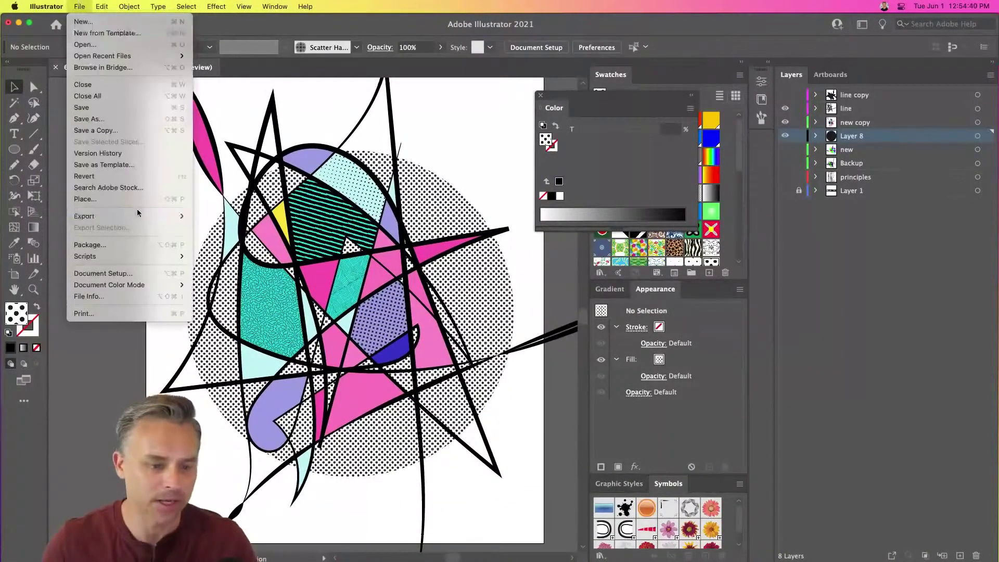
{"action": "left_click", "coordinate": [200, 218]}
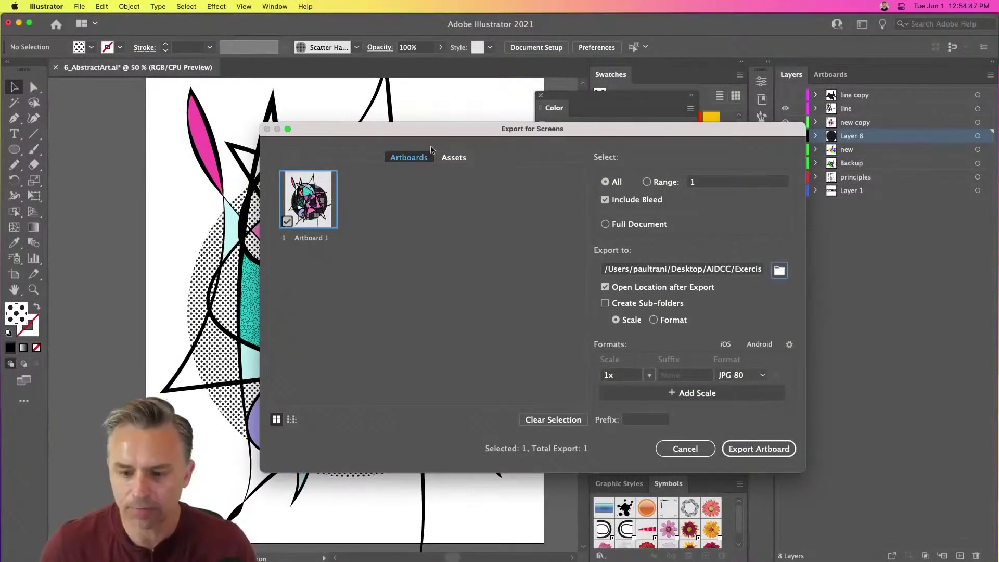
{"action": "key", "text": "space"}
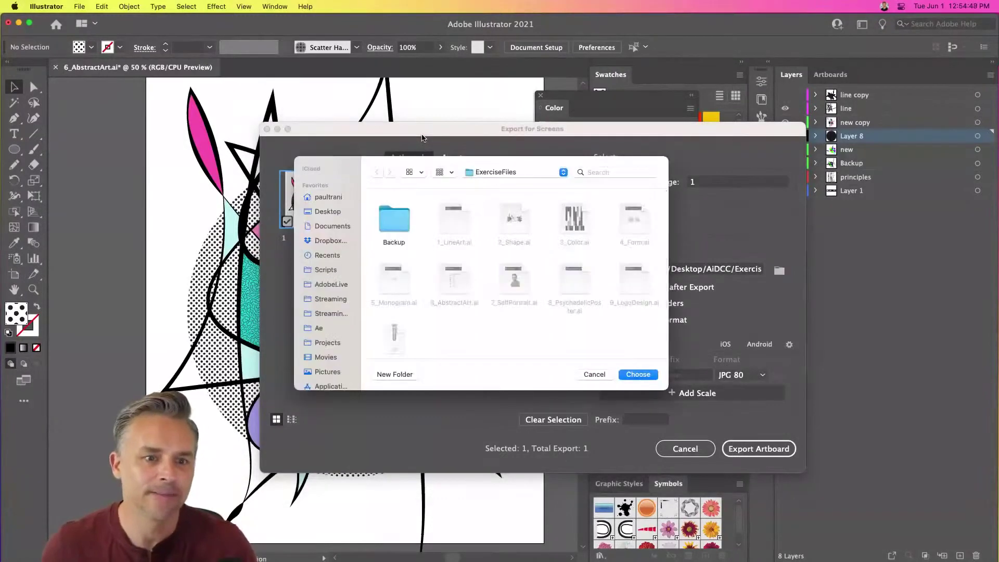
{"action": "left_click", "coordinate": [322, 198]}
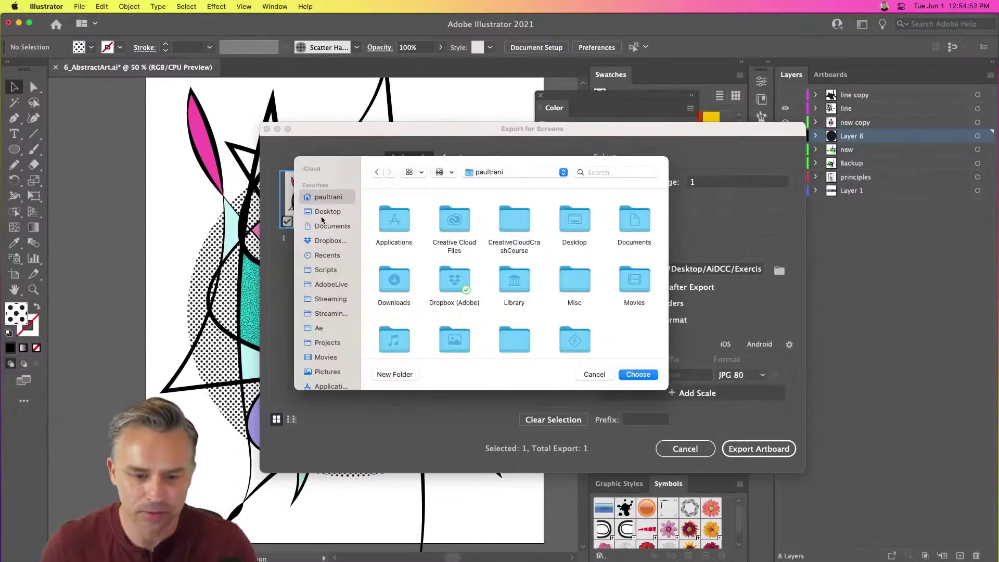
{"action": "left_click", "coordinate": [323, 214]}
{"action": "left_click", "coordinate": [625, 373]}
{"action": "left_click", "coordinate": [749, 450]}
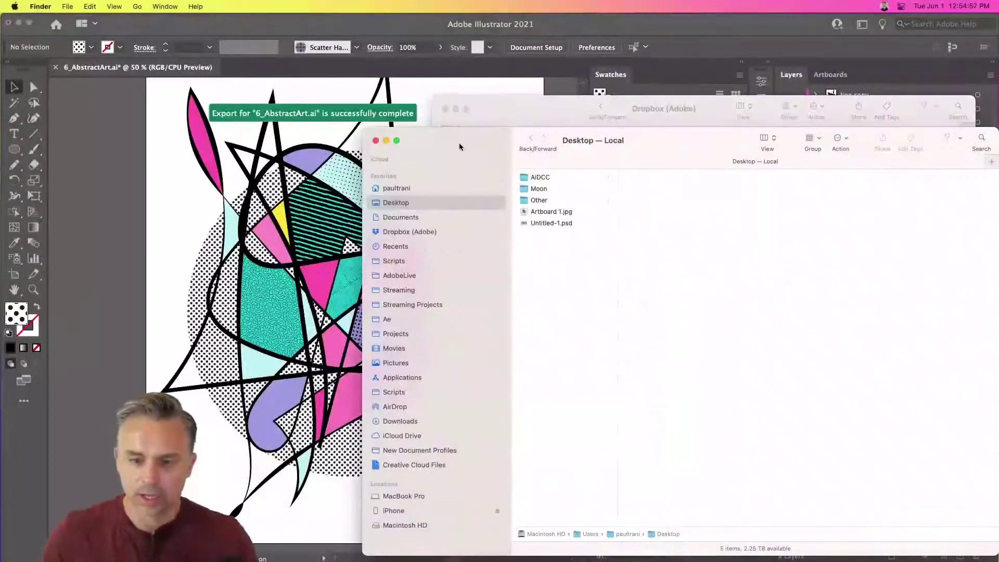
Step: Preview the exported Artboard 1.jpg in the Desktop folder and close the preview
{"action": "left_click", "coordinate": [541, 211]}
{"action": "key", "text": "space"}
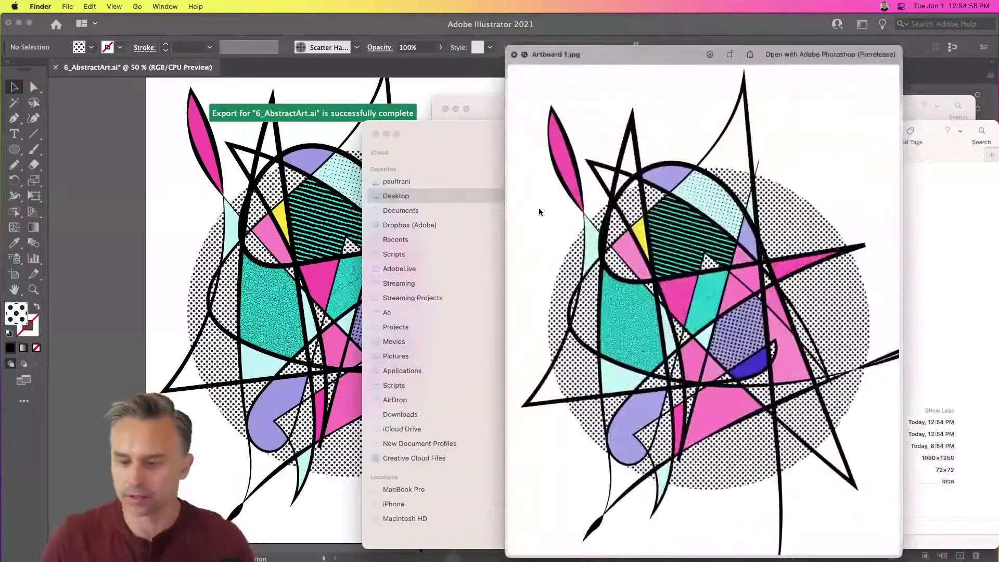
{"action": "key", "text": "space"}
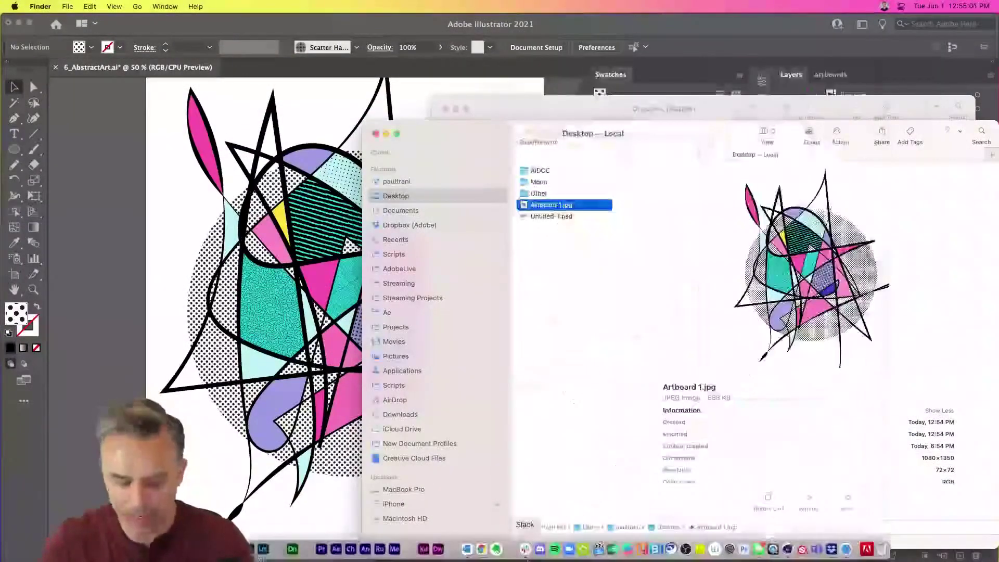
Step: Switch to Discord, open the Adobe Illustrator server's challenge channel in a narrower window, and go to its latest messages
{"action": "left_click", "coordinate": [539, 550]}
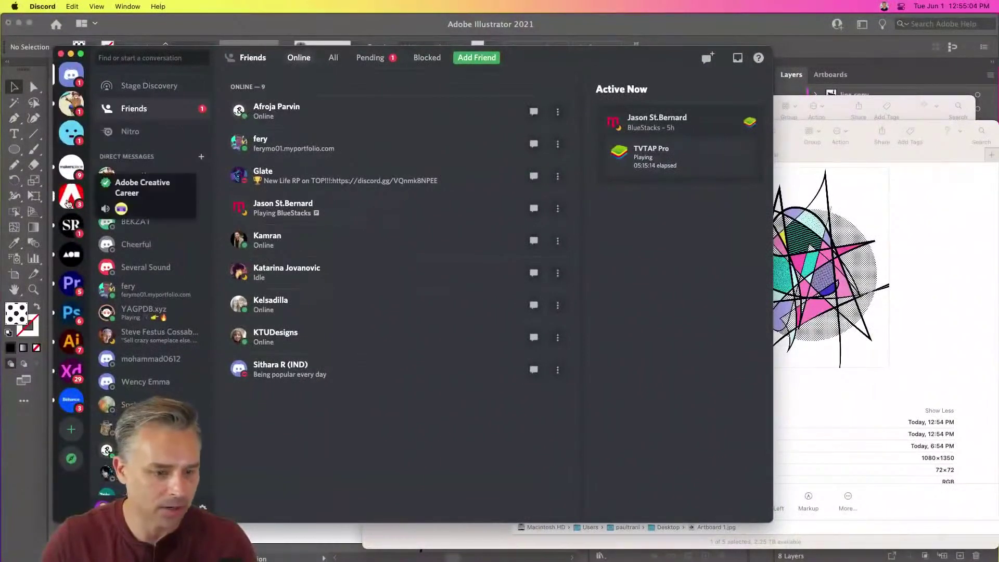
{"action": "left_click", "coordinate": [71, 341]}
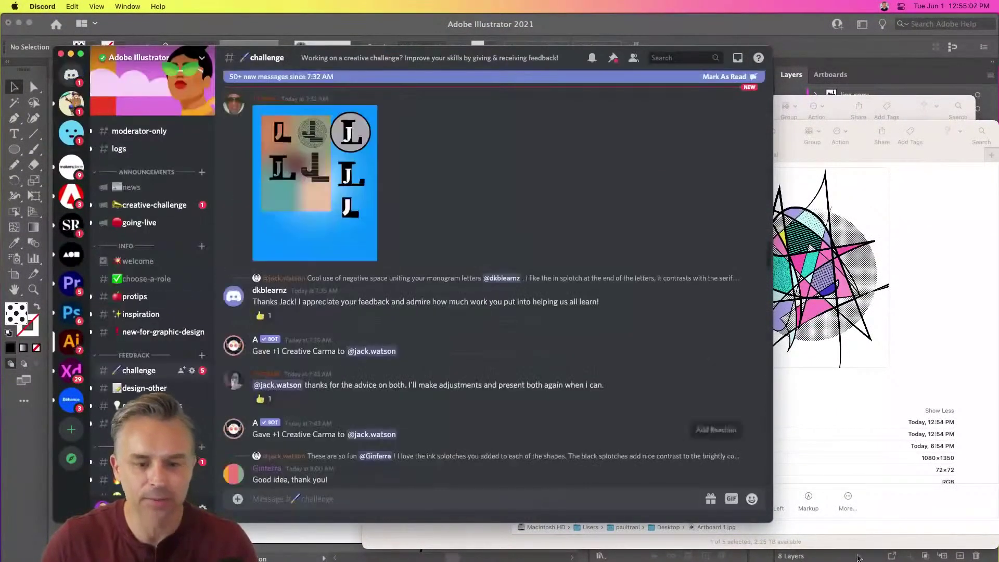
{"action": "left_click_drag", "start_coordinate": [769, 518], "coordinate": [541, 524]}
{"action": "scroll", "coordinate": [430, 252], "scroll_direction": "down", "scroll_amount": 3}
{"action": "scroll", "coordinate": [430, 253], "scroll_direction": "down", "scroll_amount": 20}
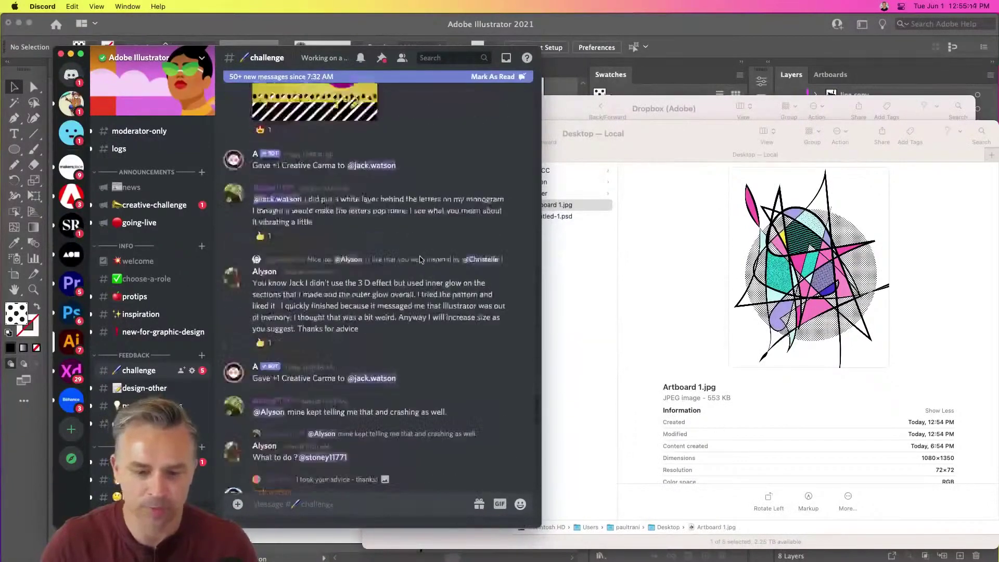
Step: Upload Artboard 1.jpg from the Finder to the challenge channel with the comment "Abstract art."
{"action": "key", "text": "super+Tab"}
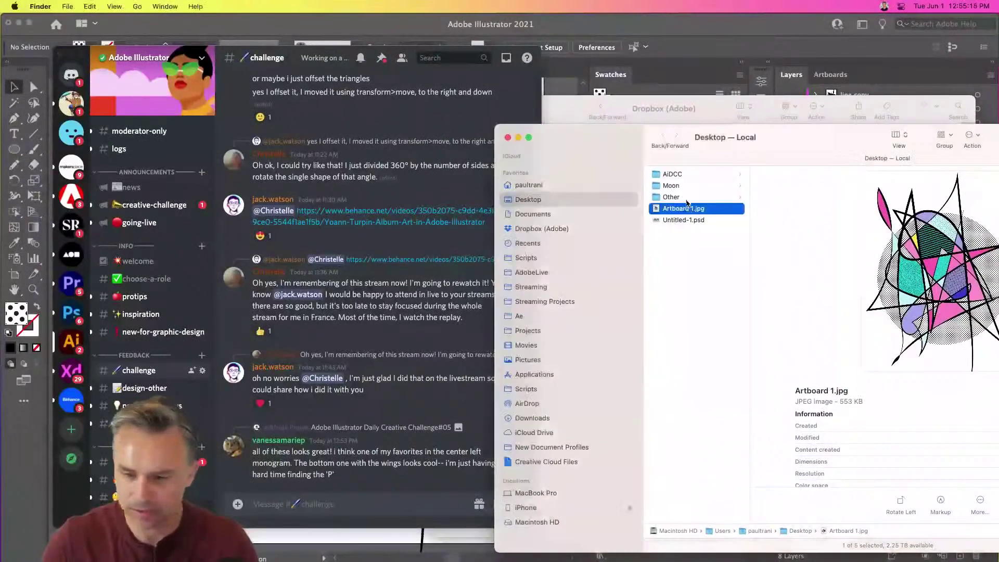
{"action": "left_click_drag", "start_coordinate": [682, 208], "coordinate": [305, 422]}
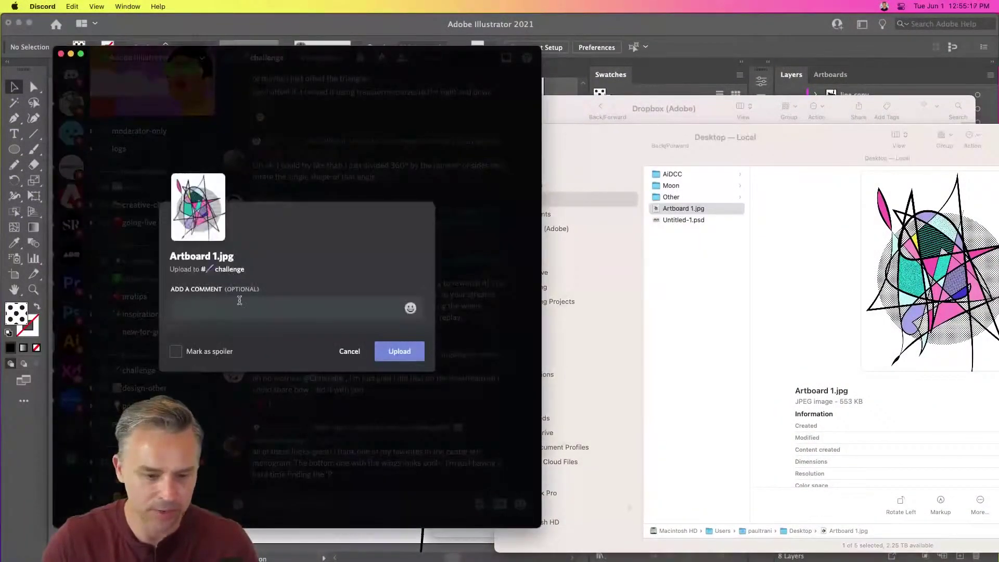
{"action": "type", "text": "Abstract"}
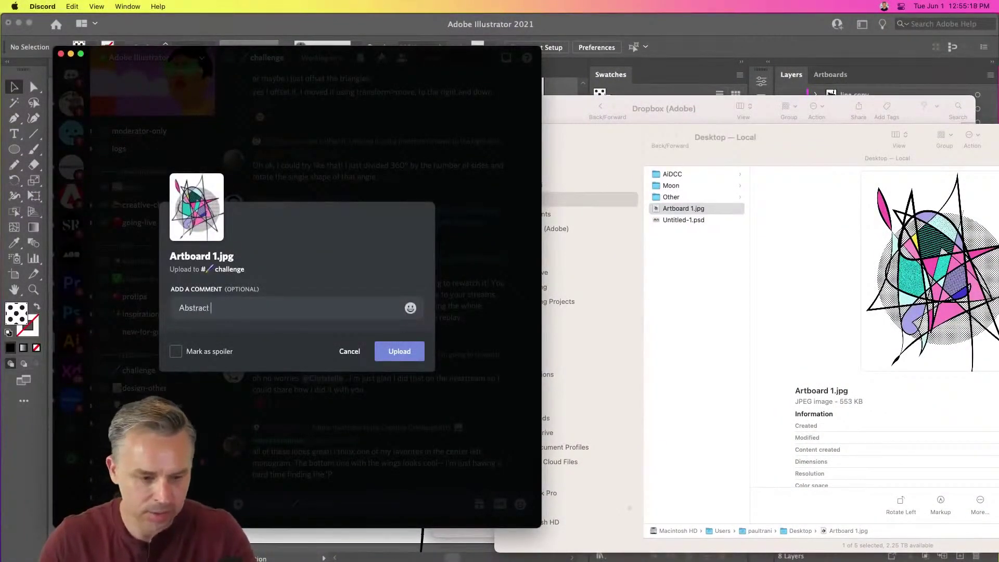
{"action": "type", "text": " art"}
{"action": "left_click", "coordinate": [399, 352]}
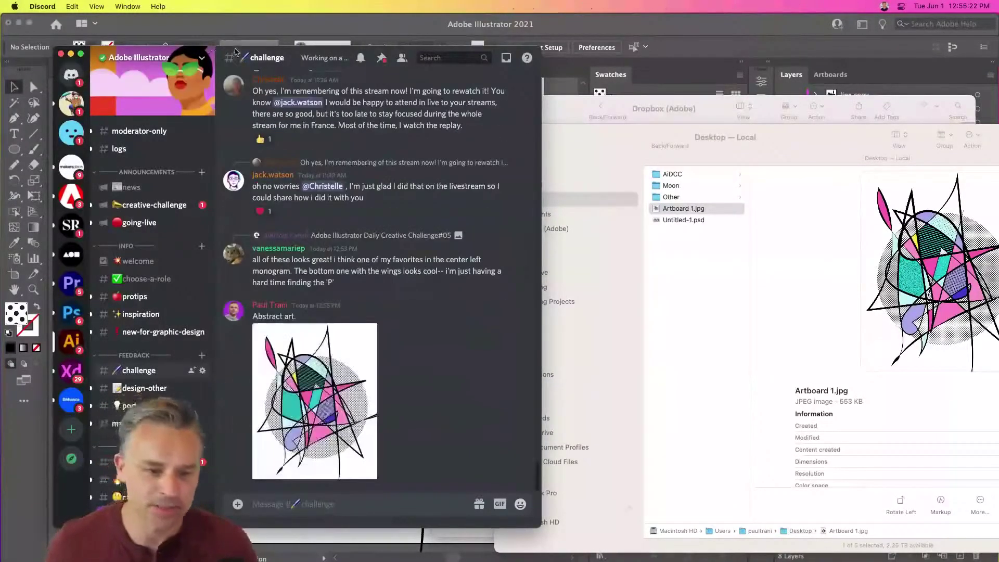
Step: View the posted artwork enlarged in Discord and minimize the Discord window
{"action": "left_click_drag", "start_coordinate": [364, 52], "coordinate": [585, 39]}
{"action": "left_click", "coordinate": [534, 384]}
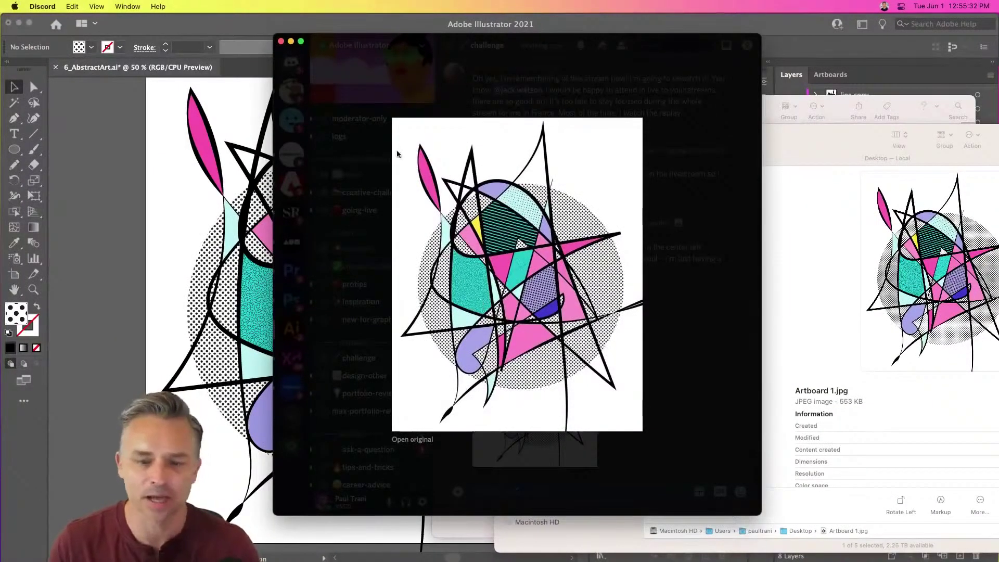
{"action": "left_click", "coordinate": [291, 42]}
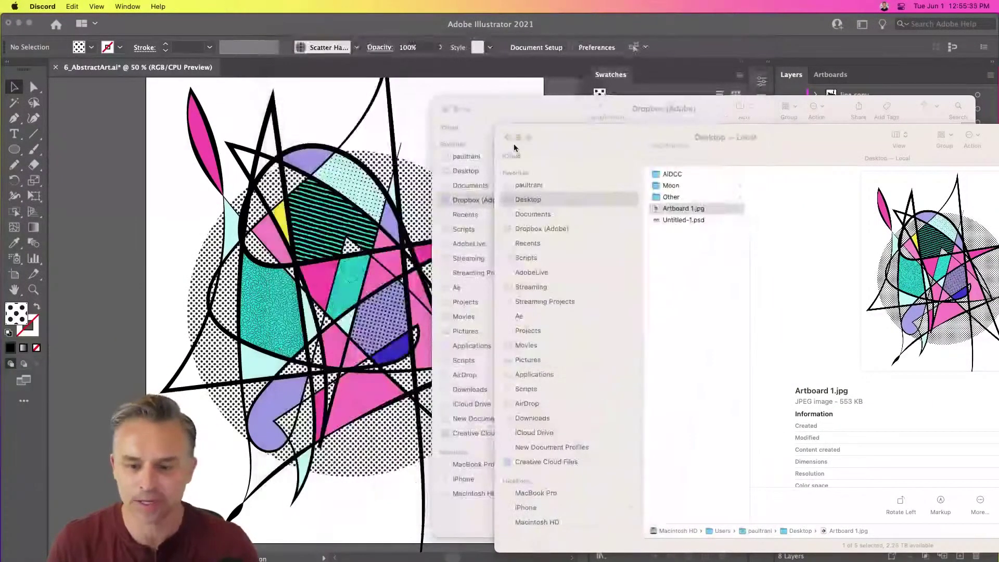
Step: Close both Finder windows, return to Illustrator, and show the artwork in full-screen presentation mode
{"action": "left_click", "coordinate": [513, 140]}
{"action": "left_click", "coordinate": [508, 137]}
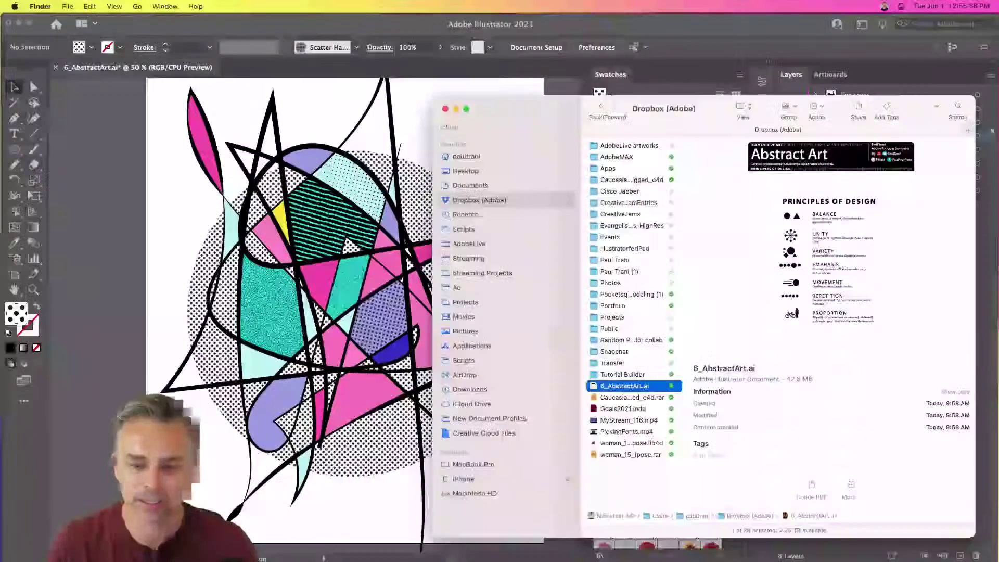
{"action": "left_click", "coordinate": [445, 109]}
{"action": "left_click", "coordinate": [401, 37]}
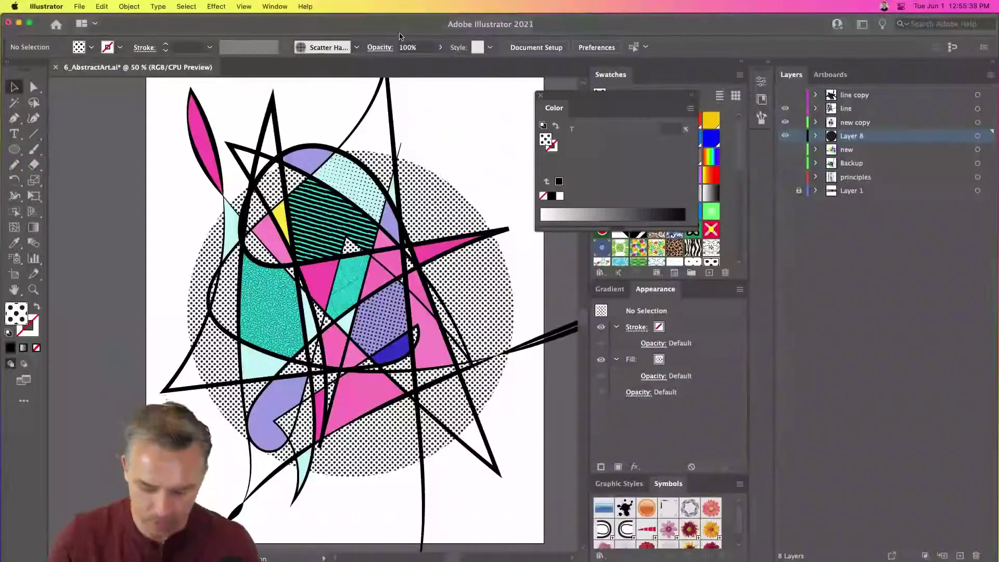
{"action": "key", "text": "shift+f"}
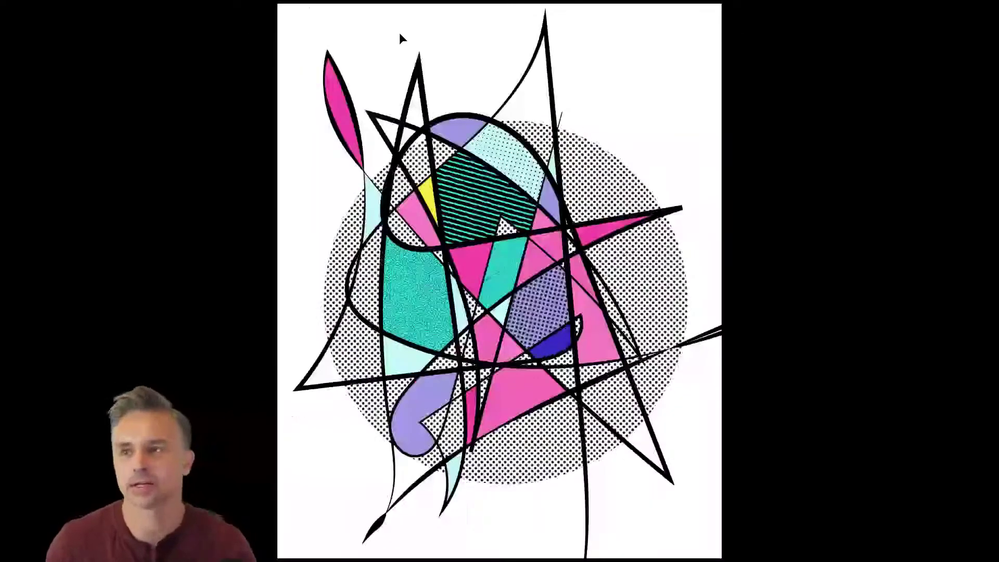